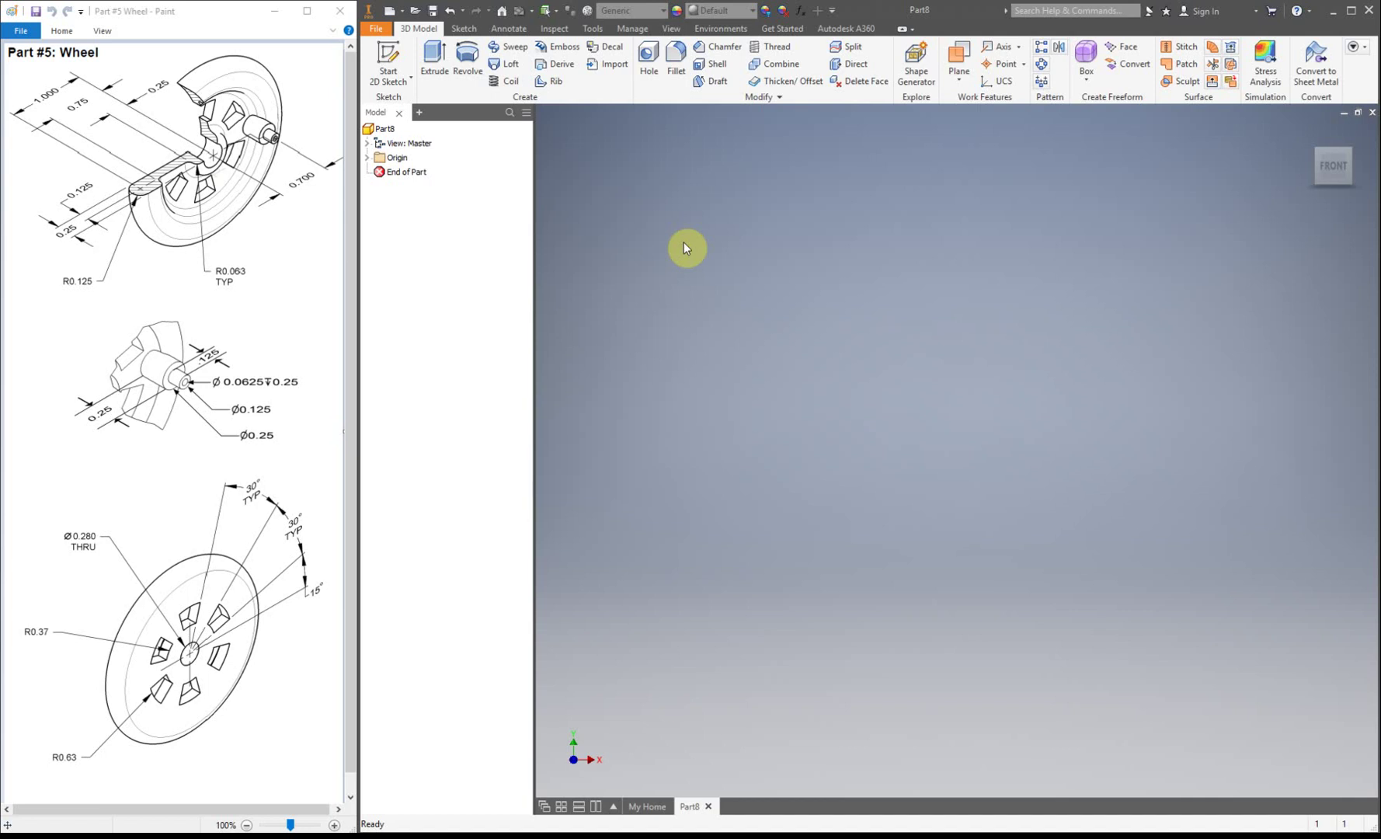
Start a new 2D sketch on the XY origin plane and rotate the view 90°
click(402, 53)
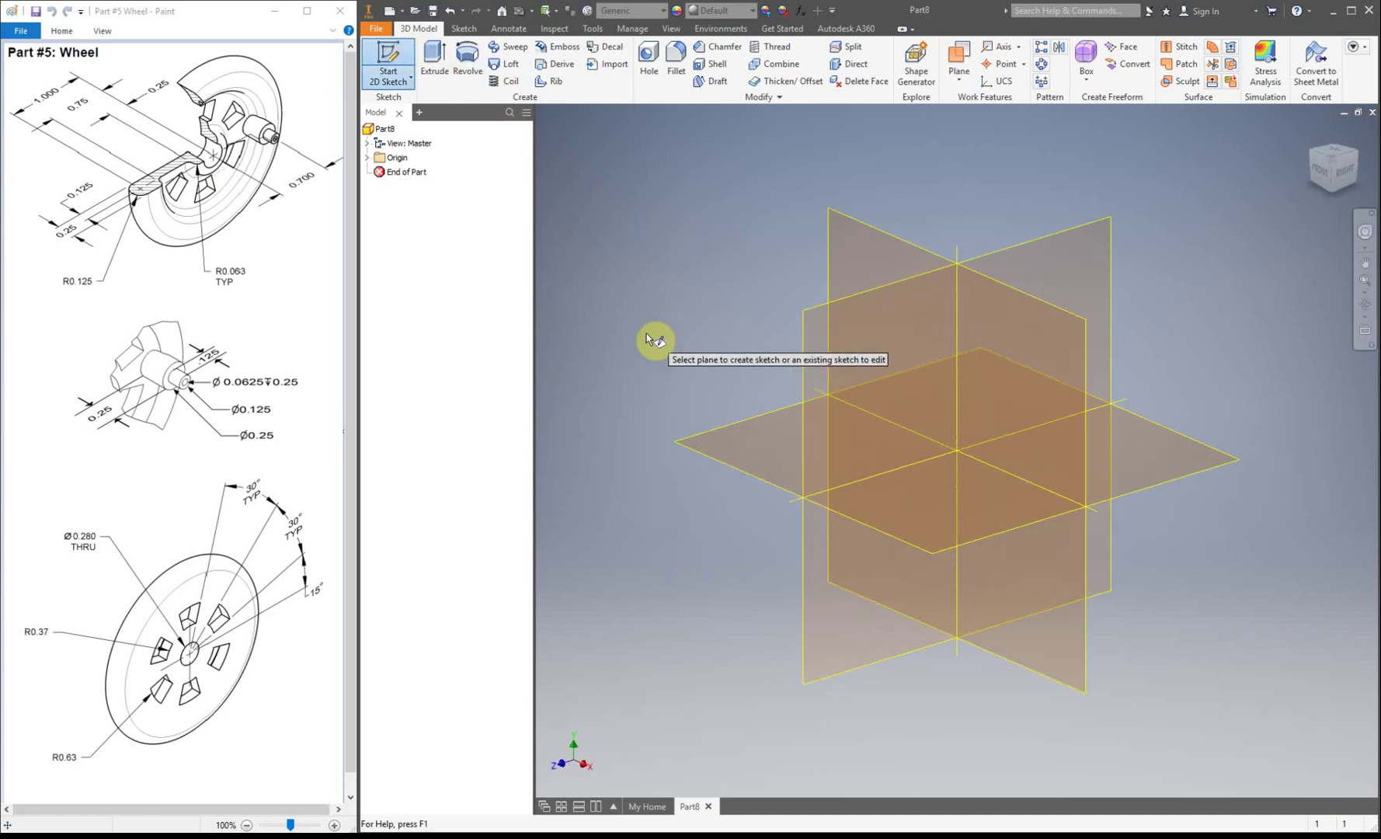
click(729, 455)
mouse_move(1334, 165)
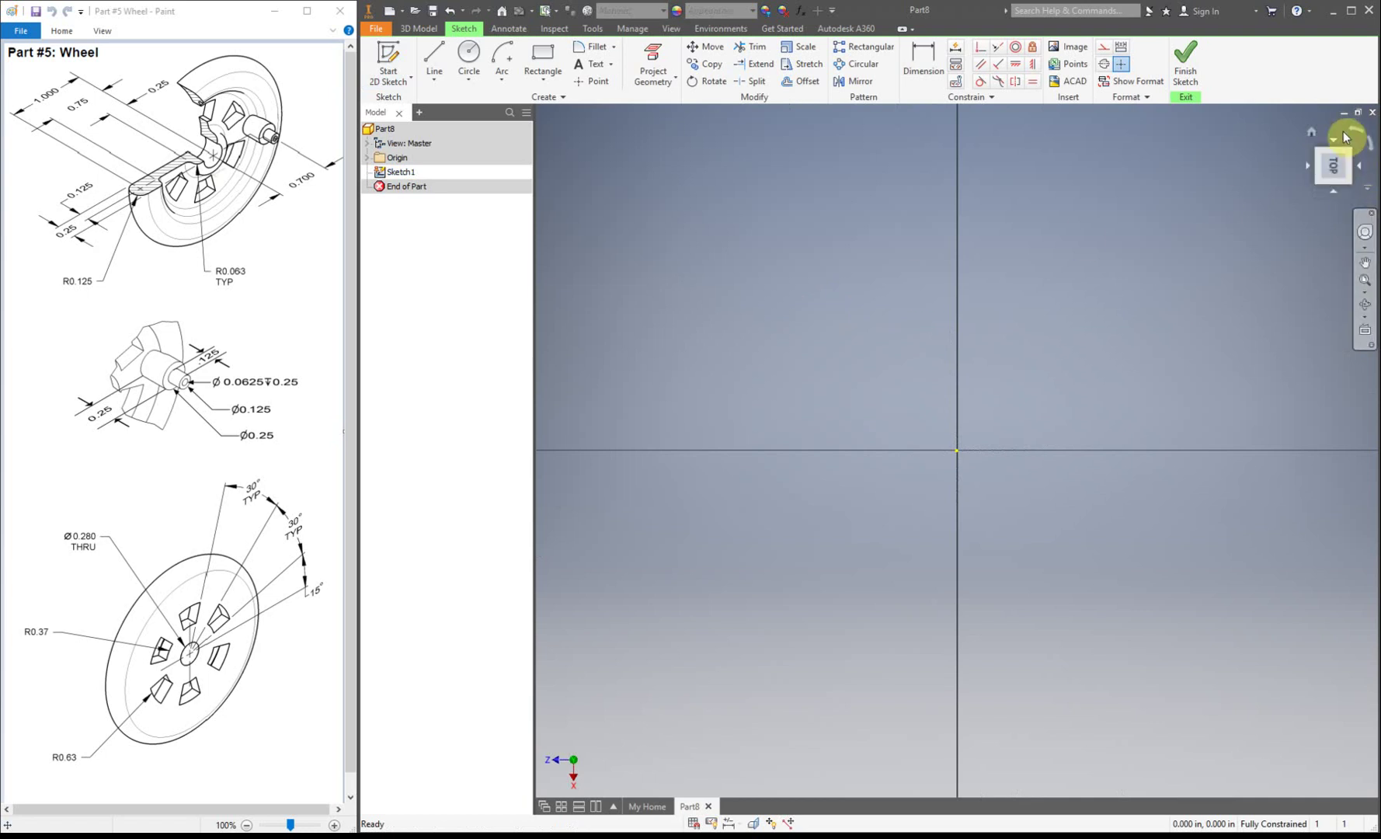
click(1358, 130)
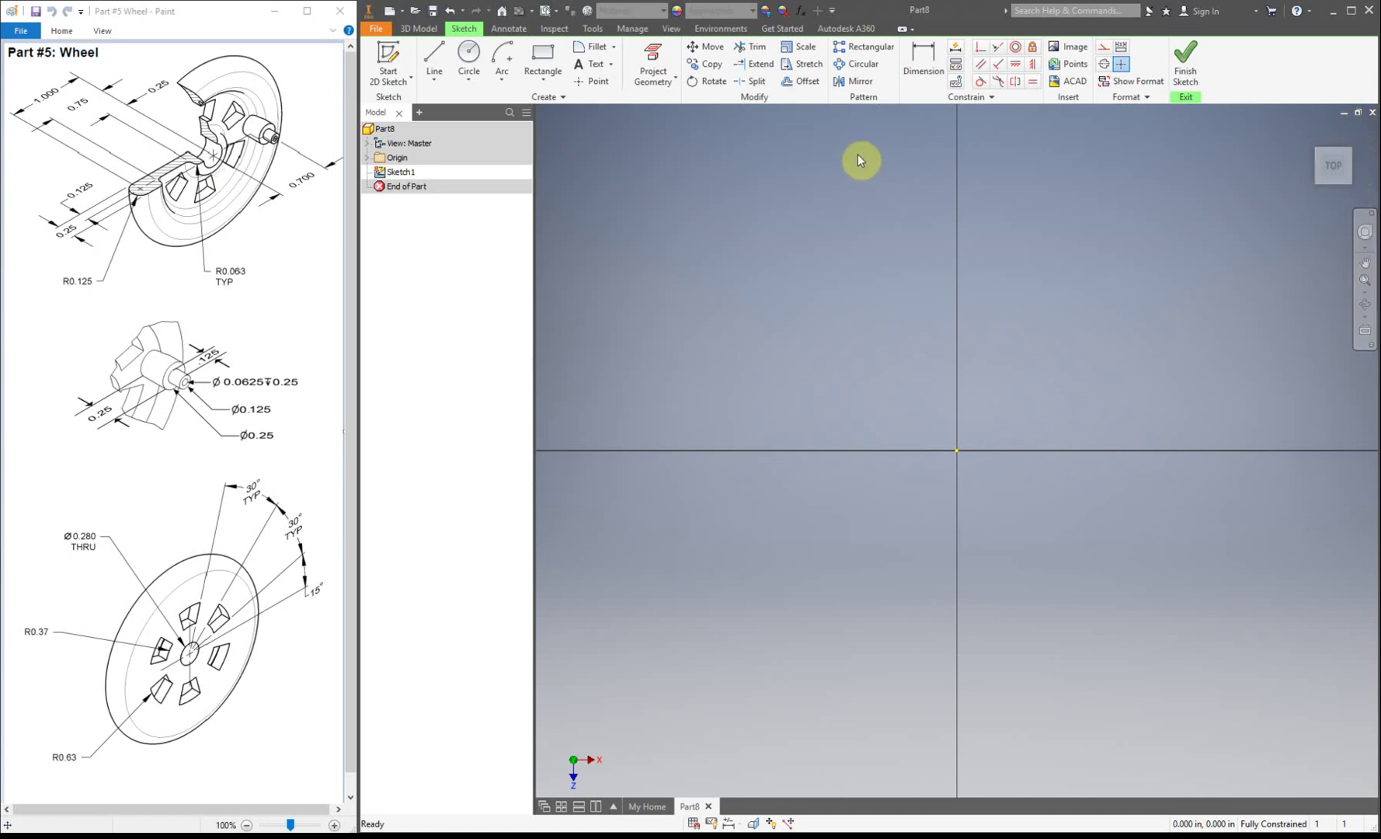
Draw a rectangle with one corner at the origin, extending up and left
click(549, 62)
click(956, 450)
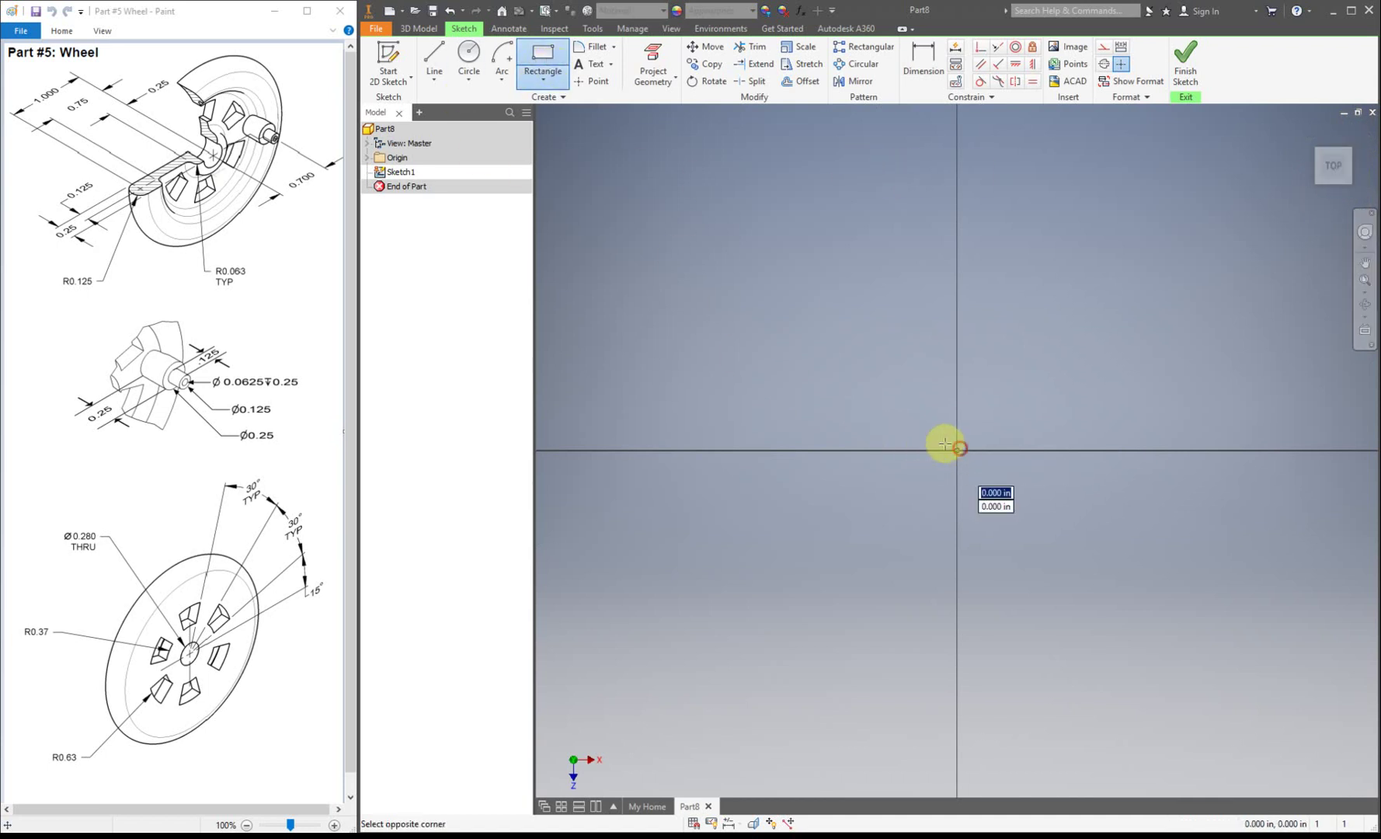
click(644, 361)
right_click(715, 247)
click(765, 246)
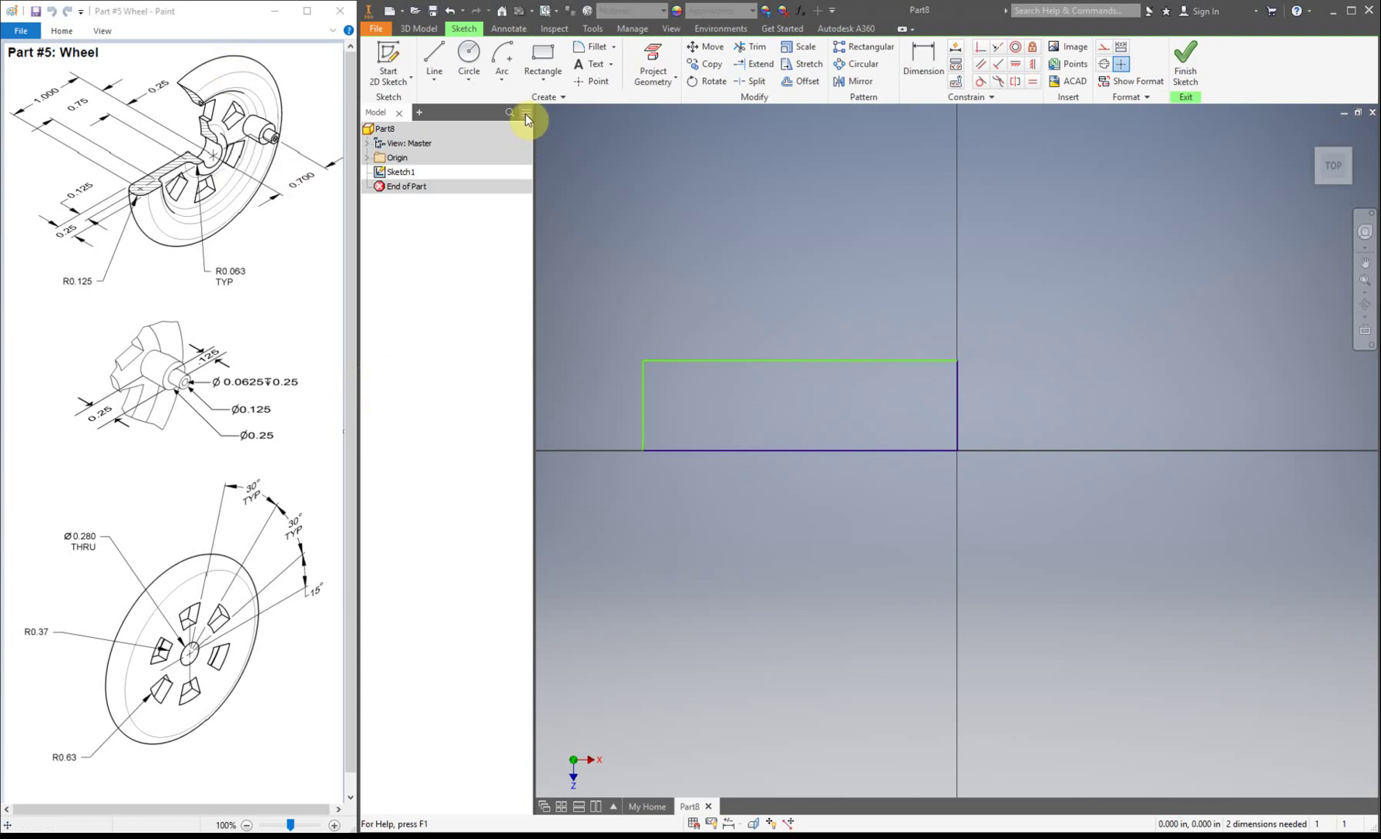
Dimension the rectangle to 1.000 wide and 0.250 tall, then fit it in view
click(924, 68)
click(793, 451)
click(807, 501)
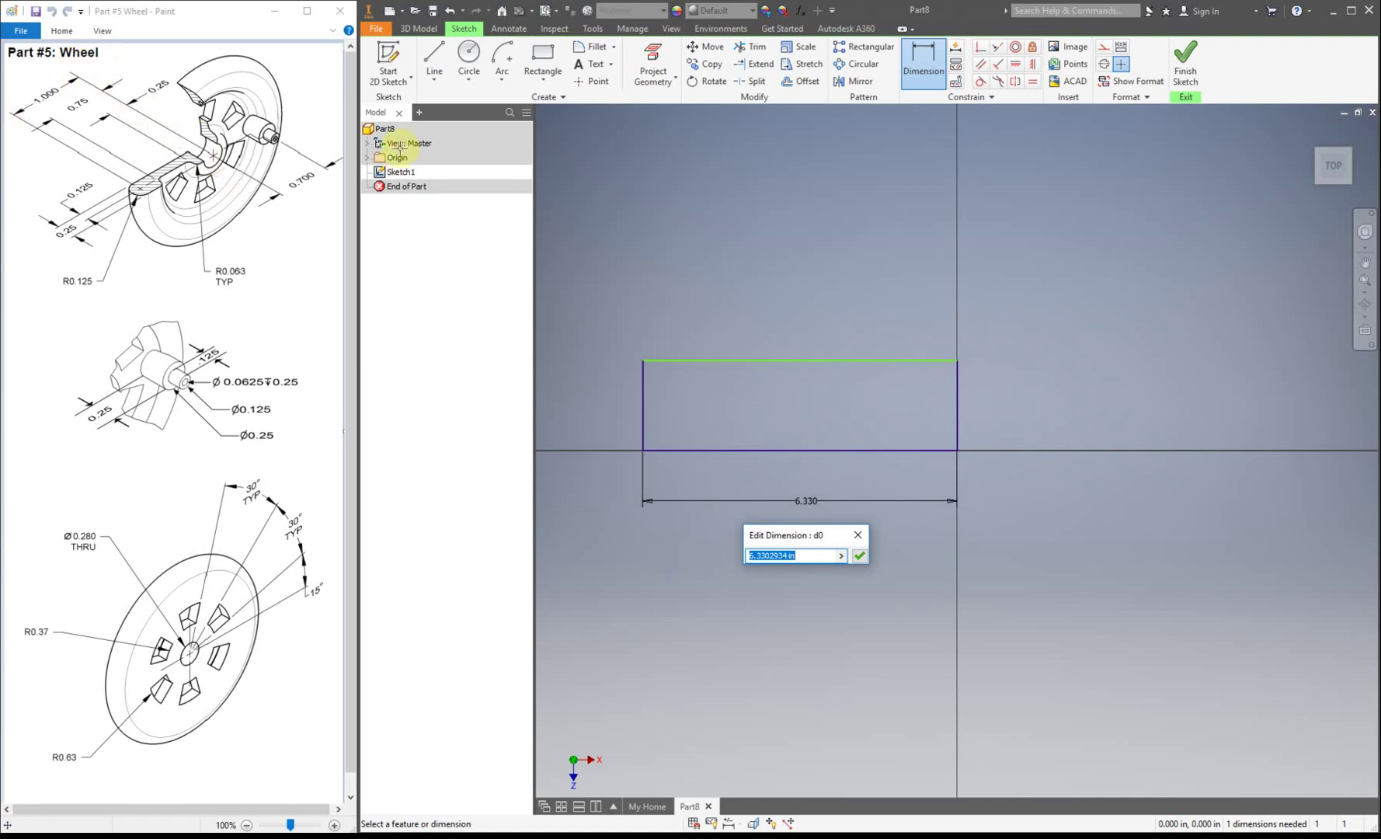
text(1)
key(Return)
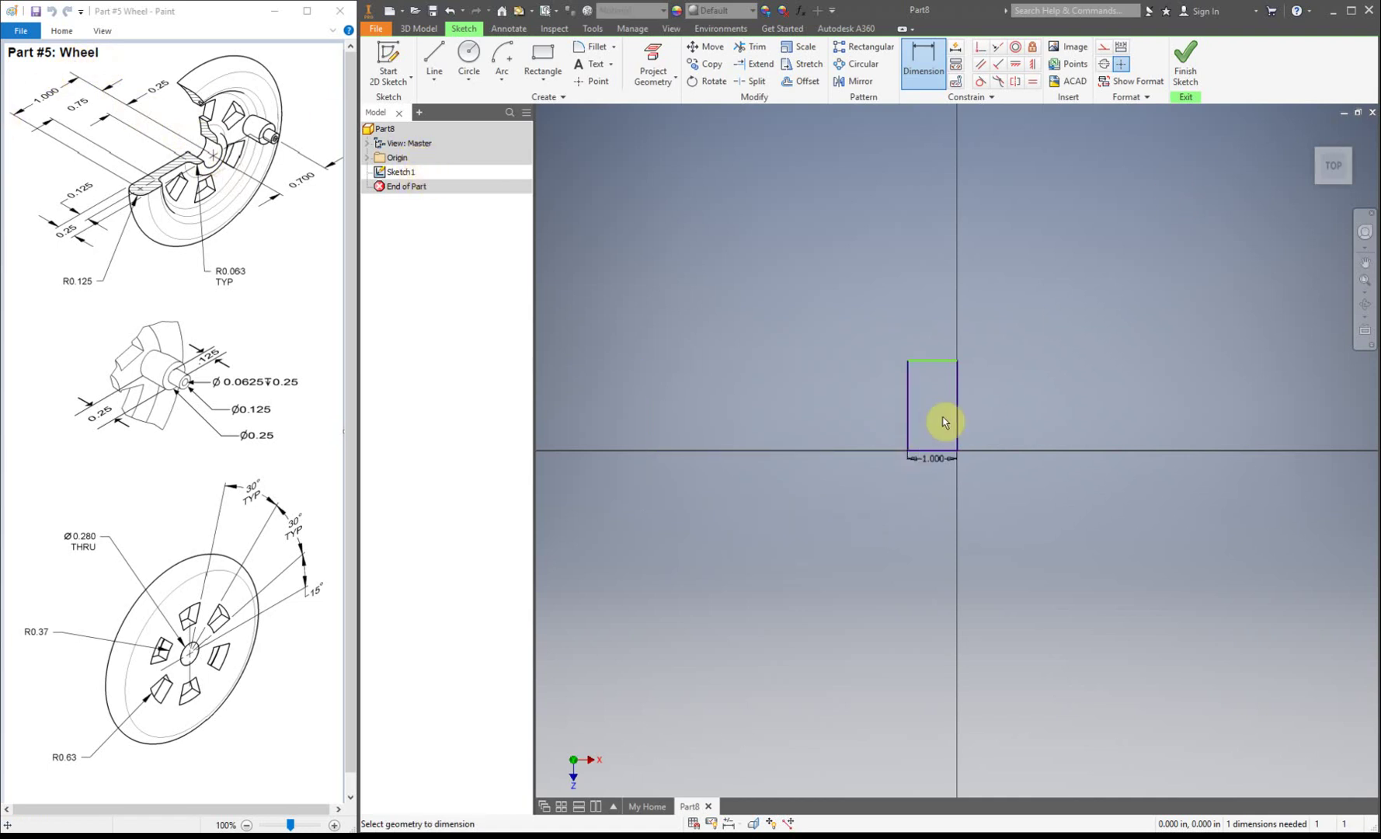
click(977, 429)
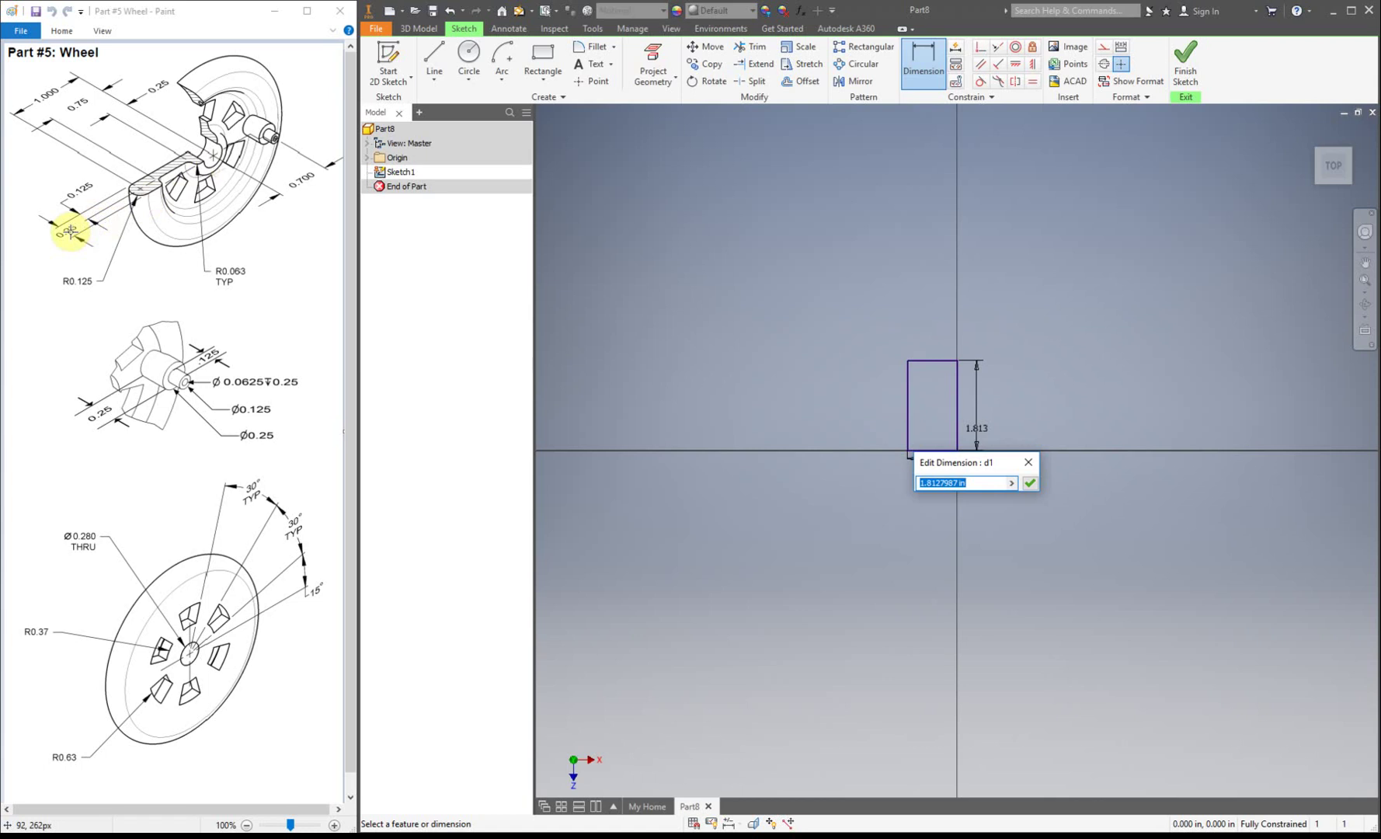
text(5)
key(Return)
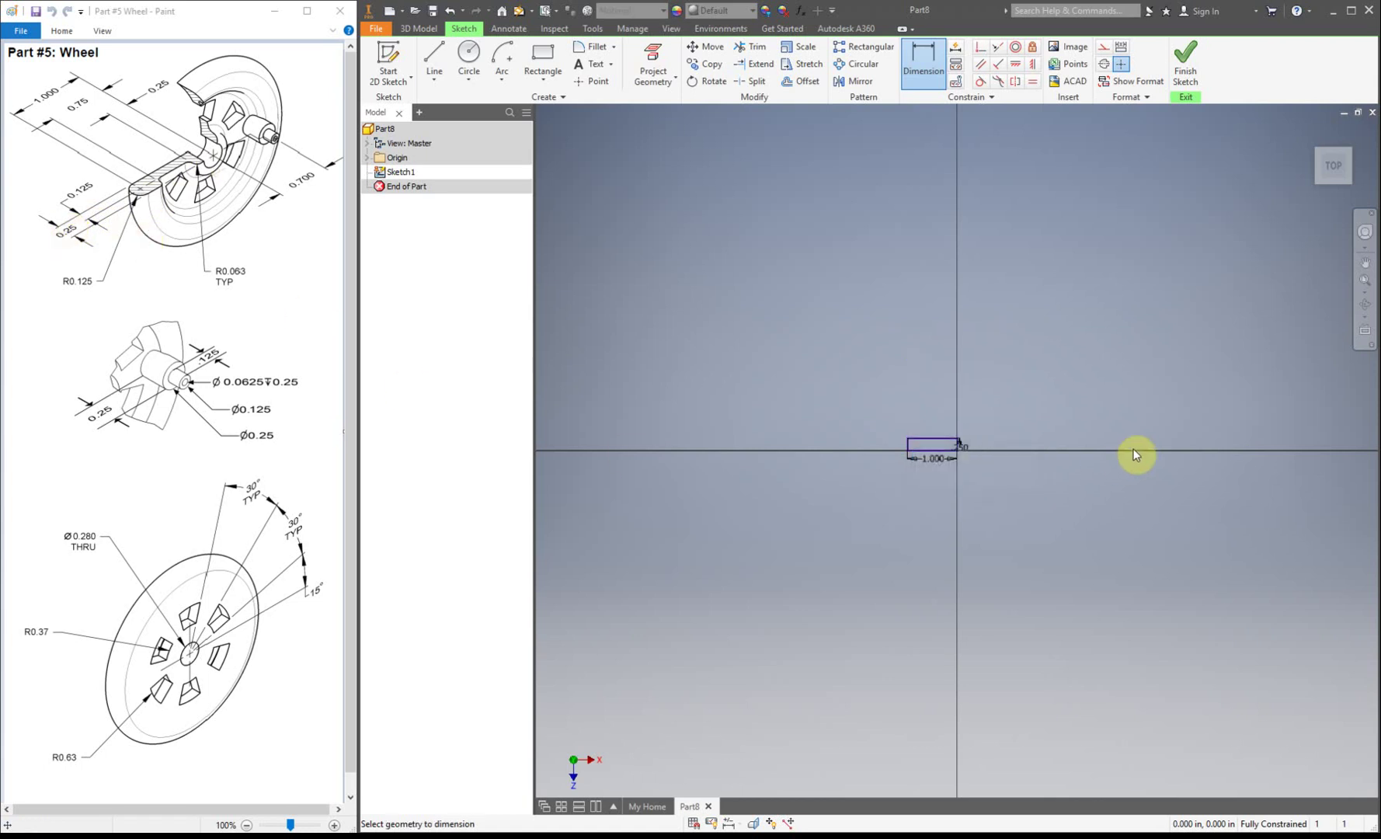
key(Home)
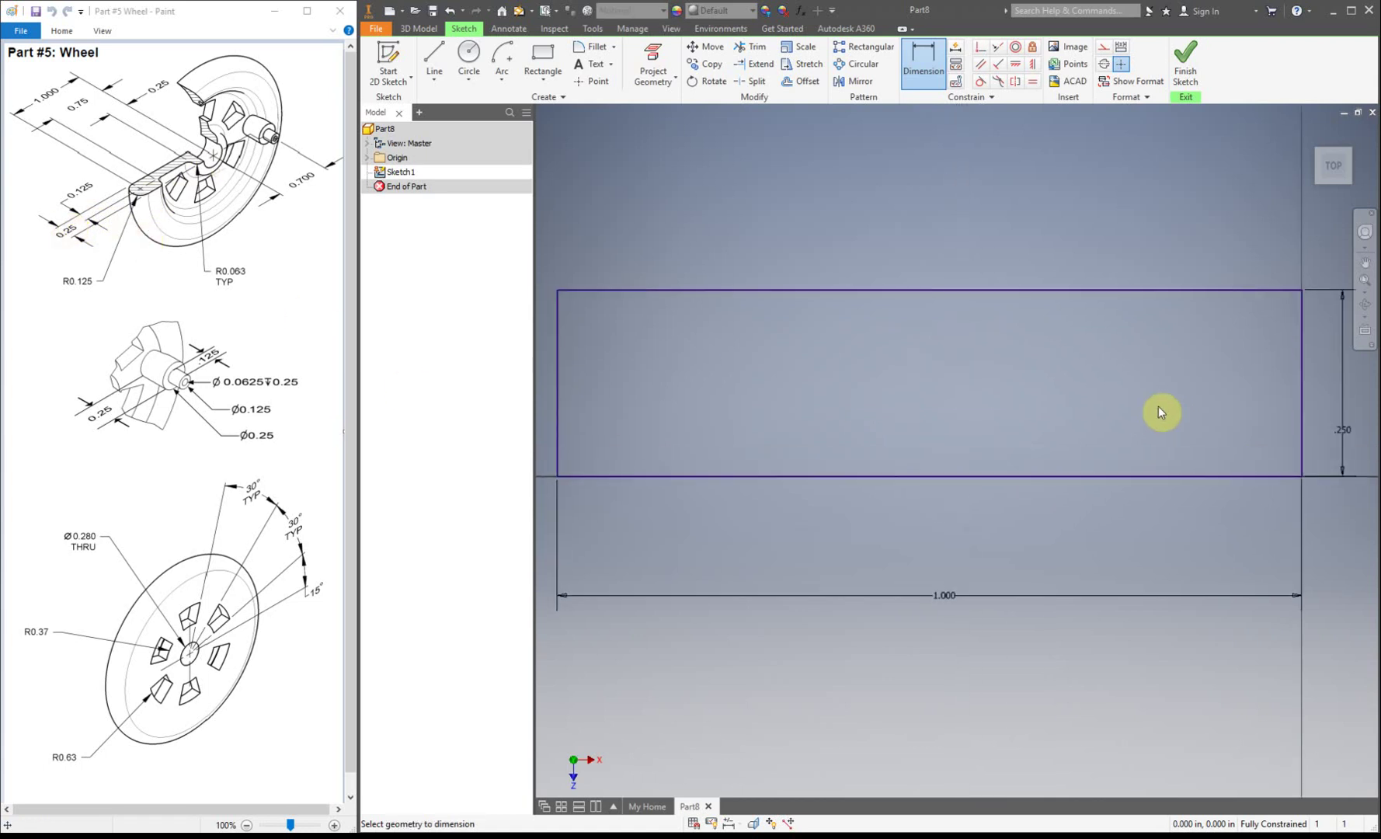
scroll(846, 469, up, 3)
scroll(846, 469, down, 5)
scroll(846, 468, down, 2)
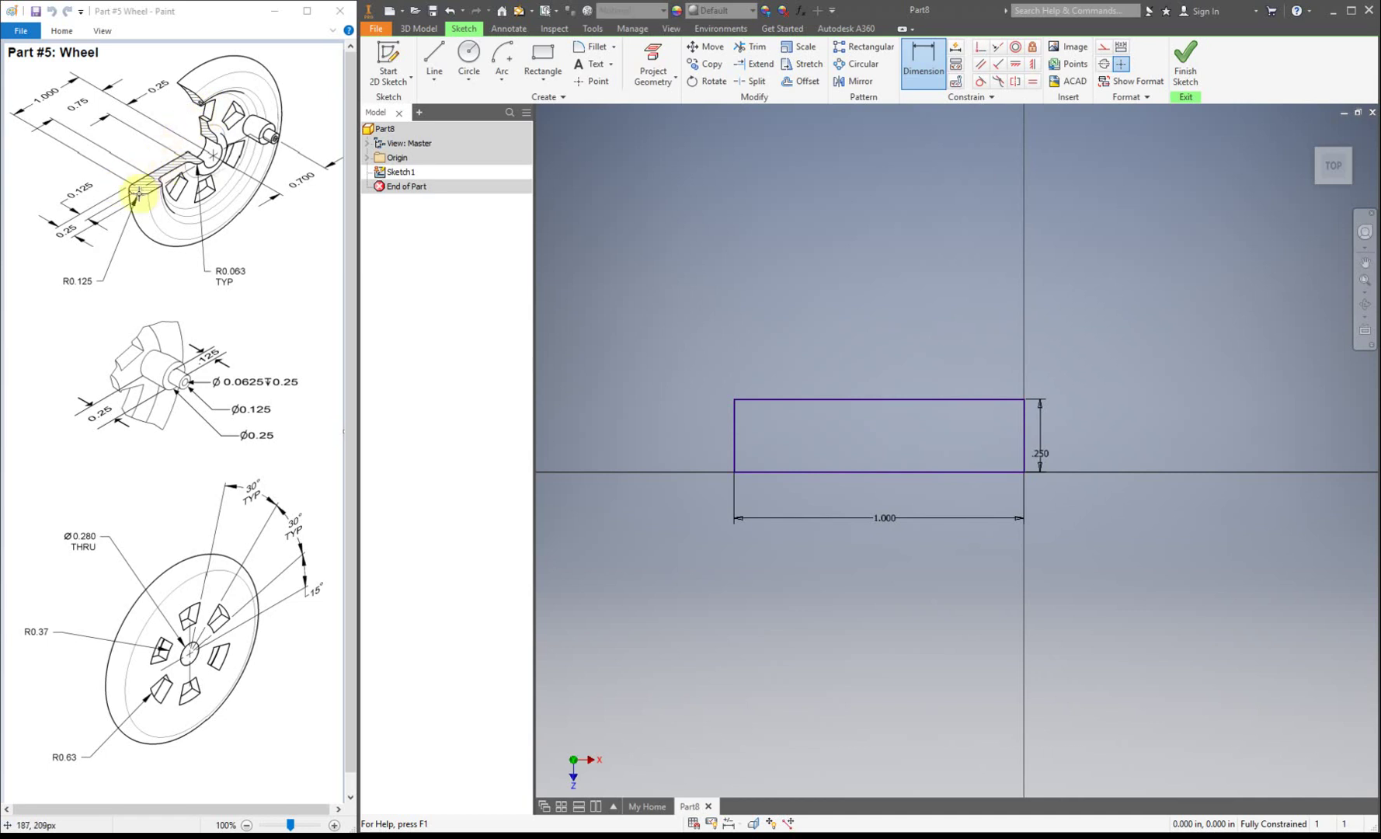
Draw a center-point half-circle arc on the left edge's midpoint, corner to corner
click(503, 53)
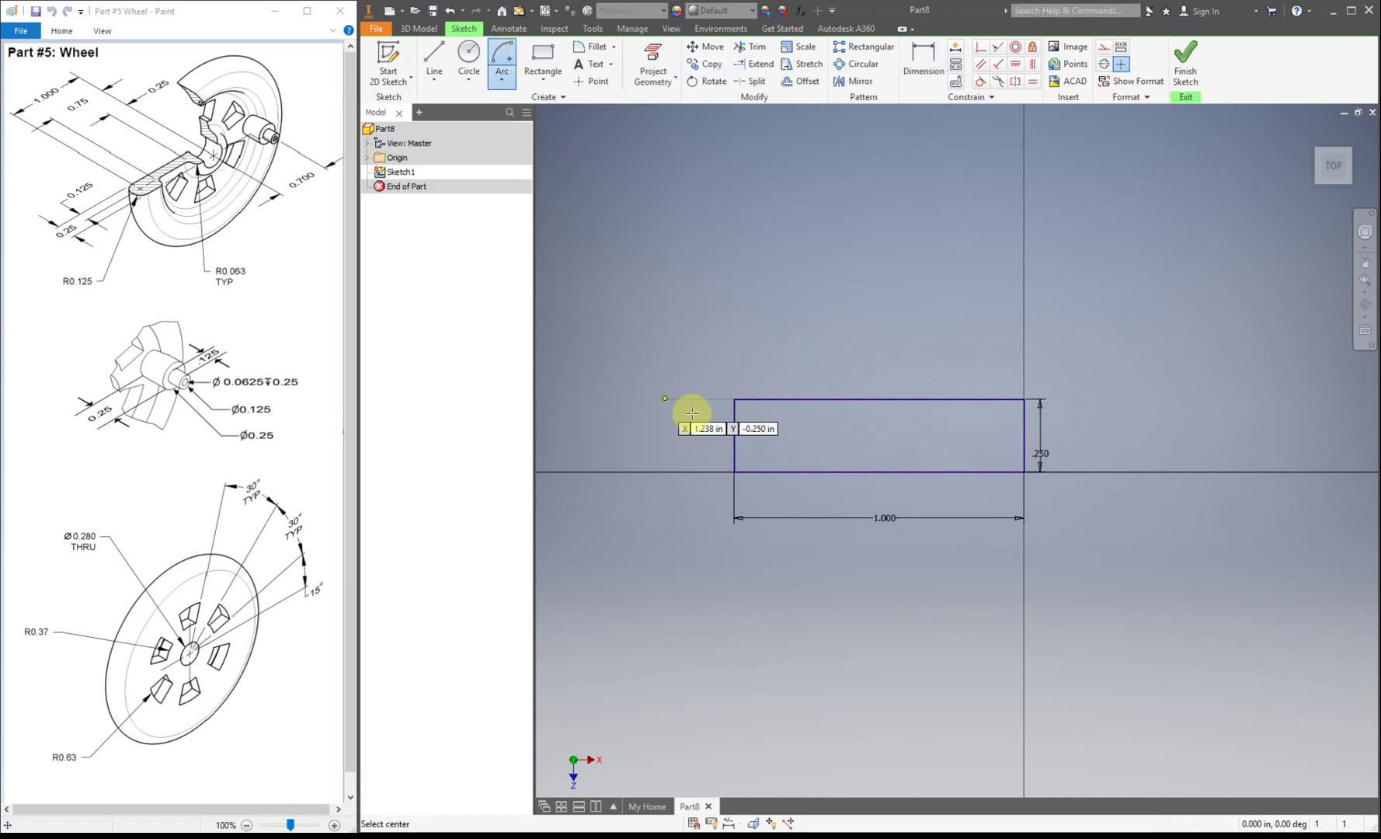
click(734, 436)
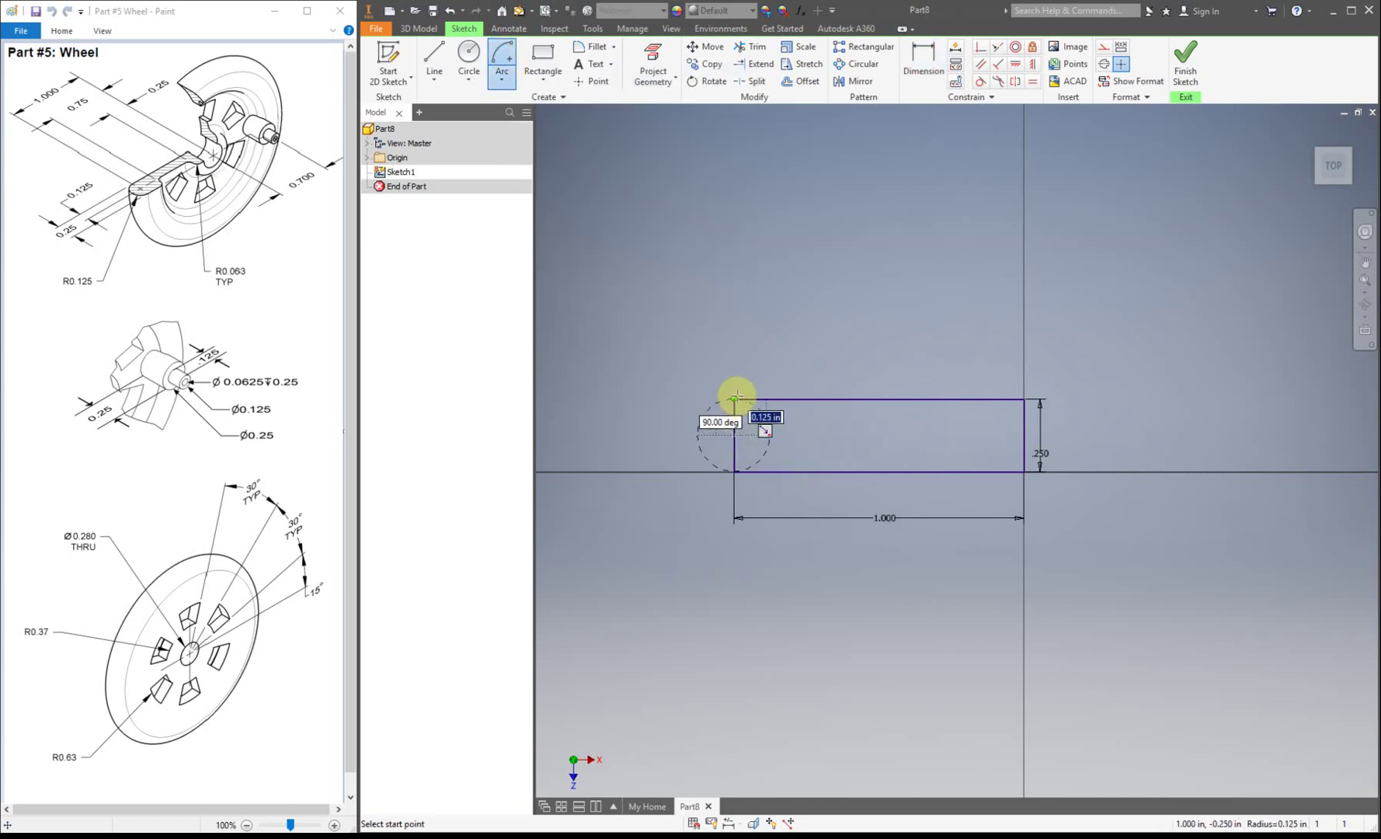
click(735, 399)
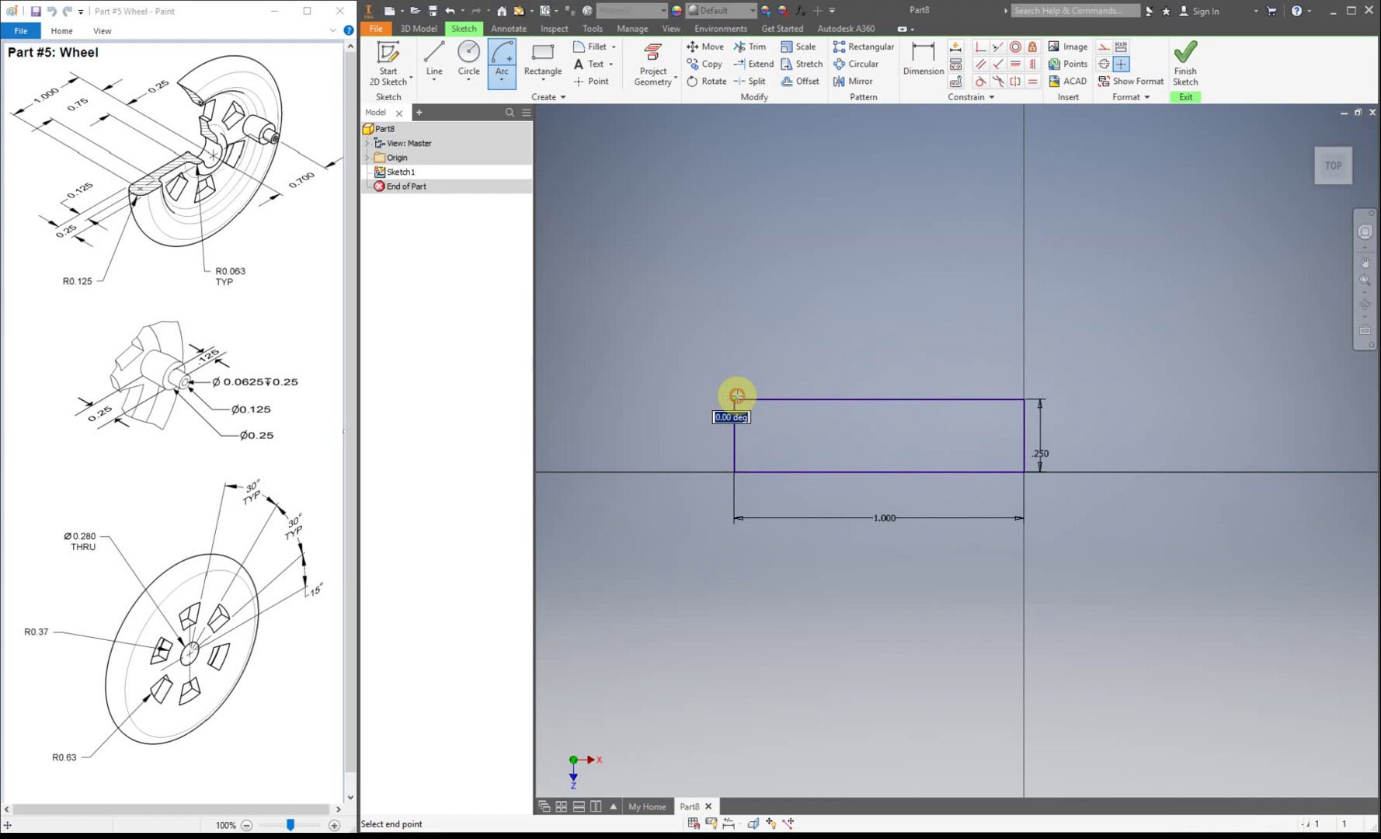
click(732, 469)
Convert the rectangle's left edge to construction geometry
right_drag(712, 269, 720, 308)
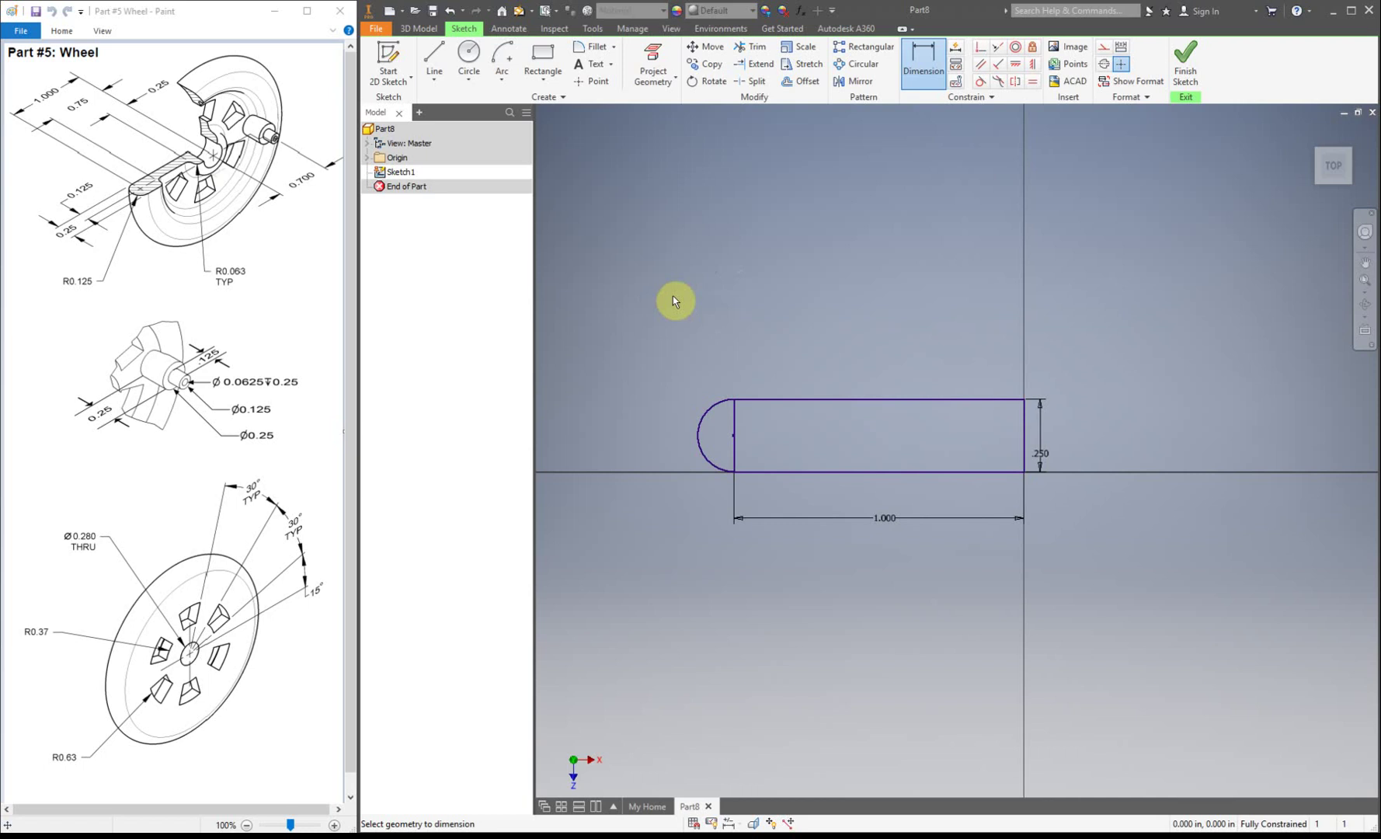
key(Escape)
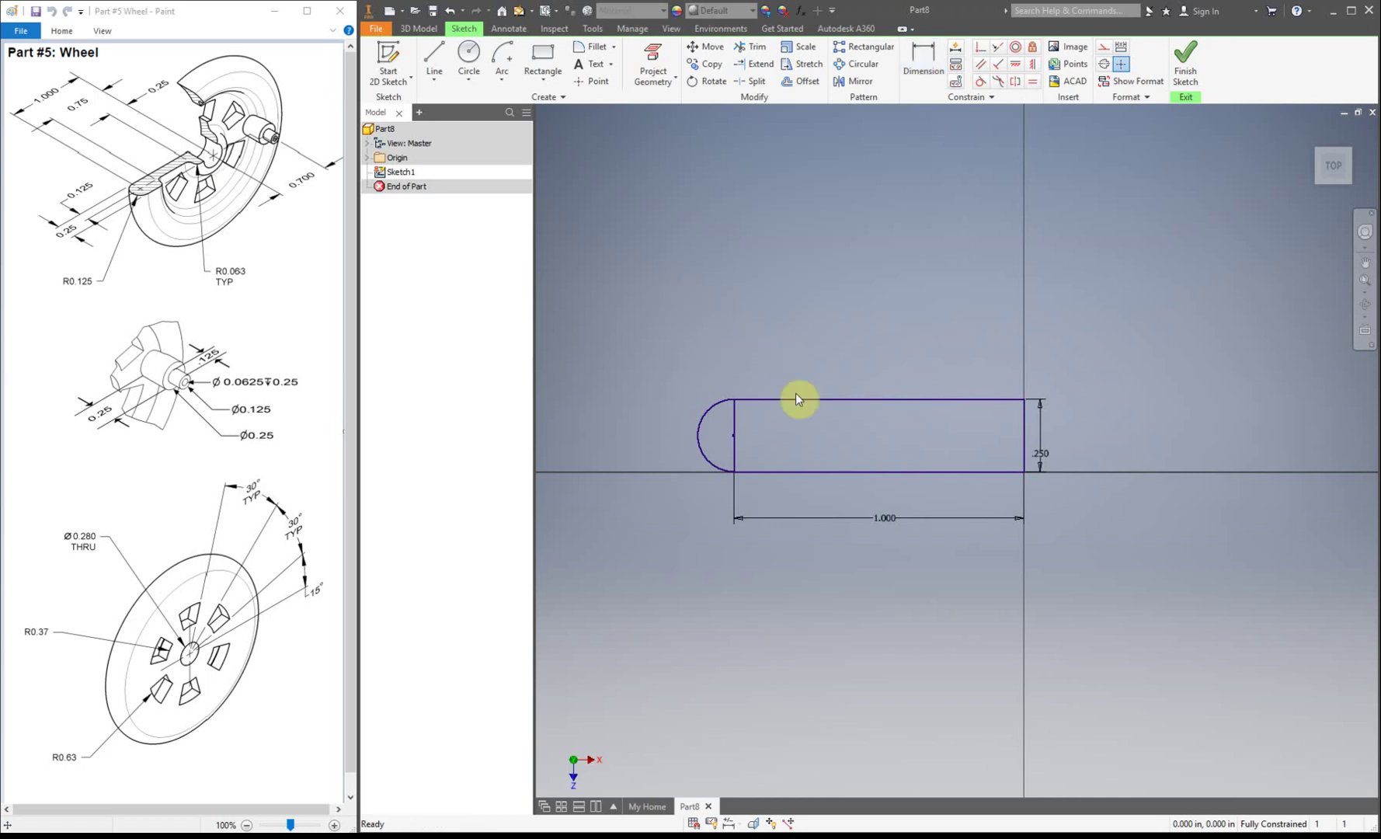
click(737, 425)
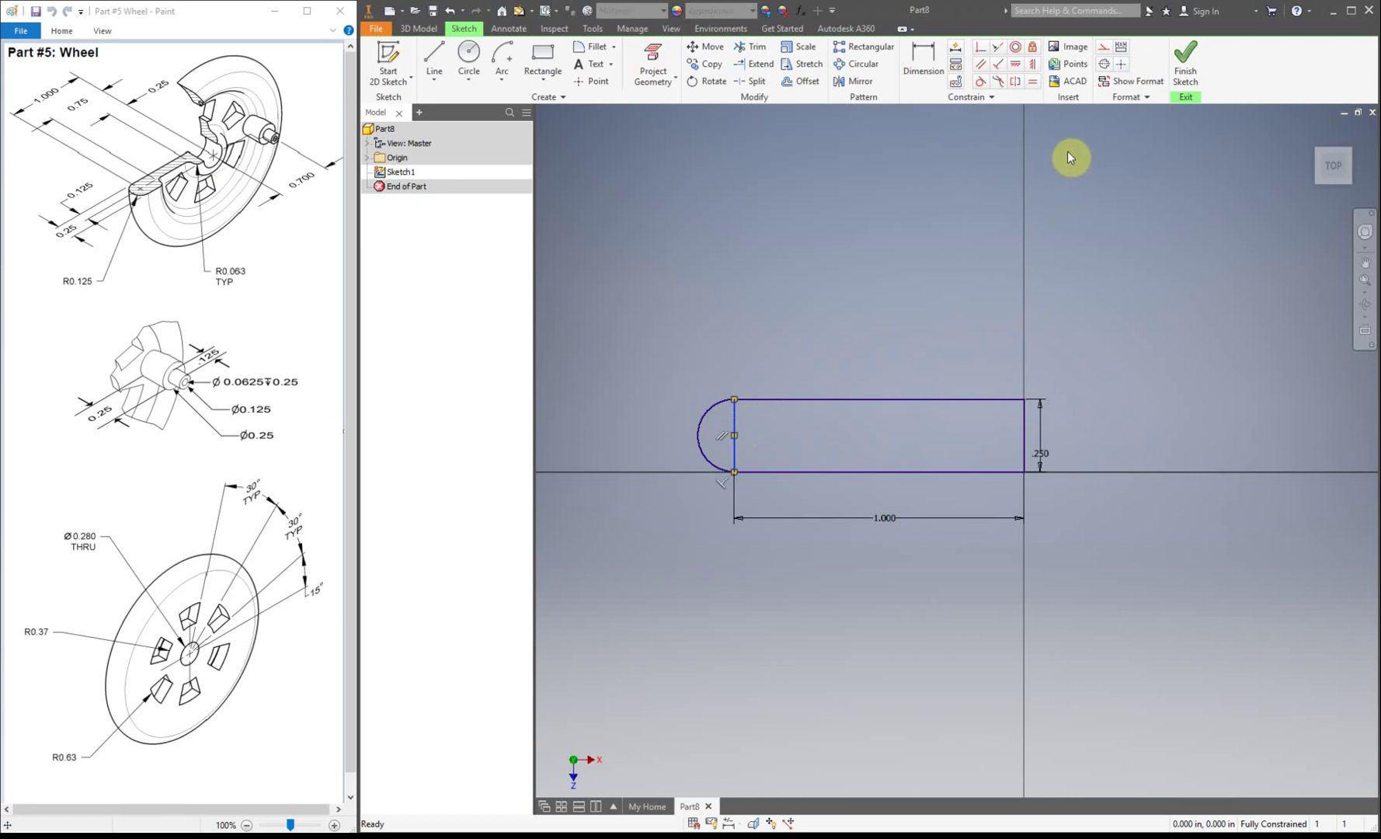
click(1104, 46)
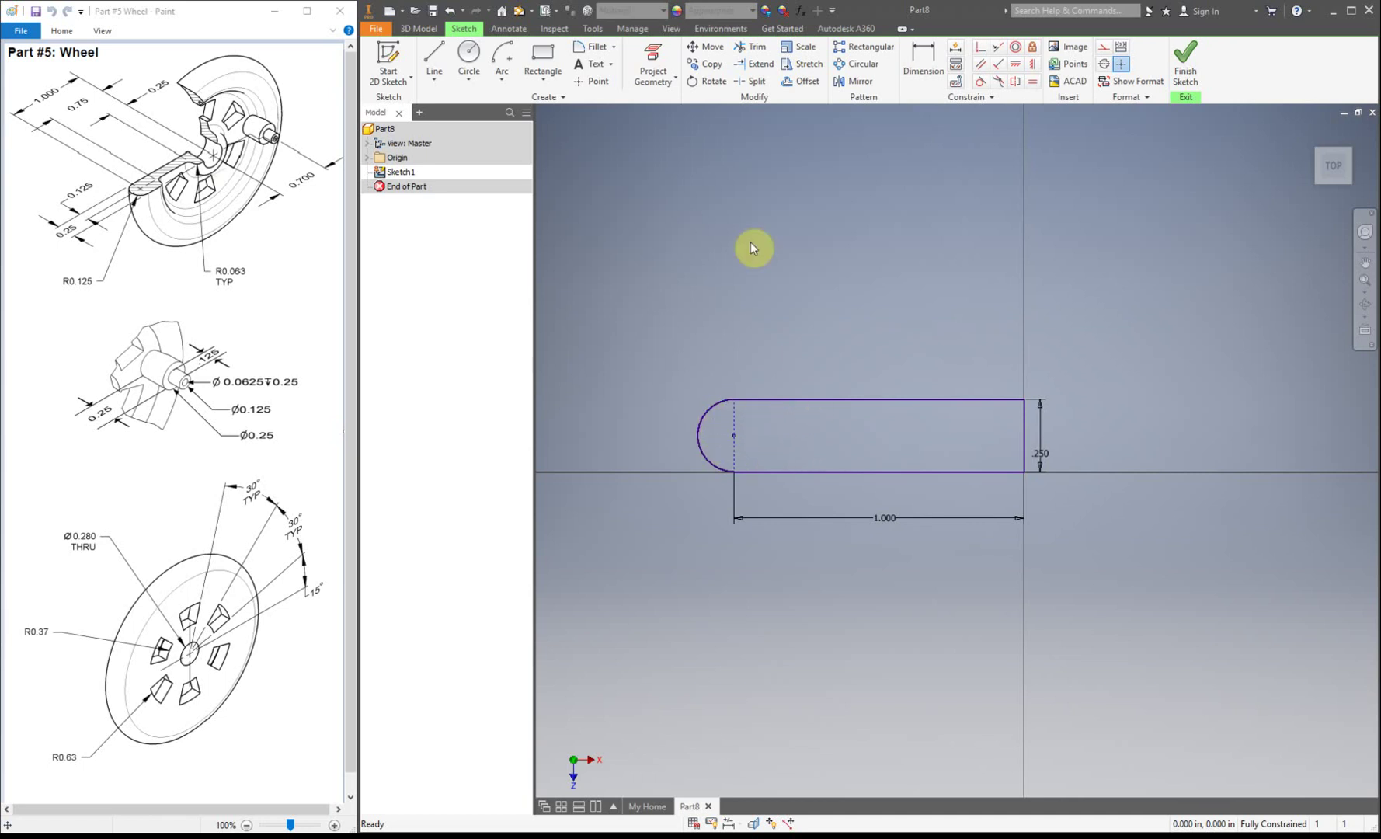
Draw an inner rectangle starting on the profile's bottom edge
click(542, 52)
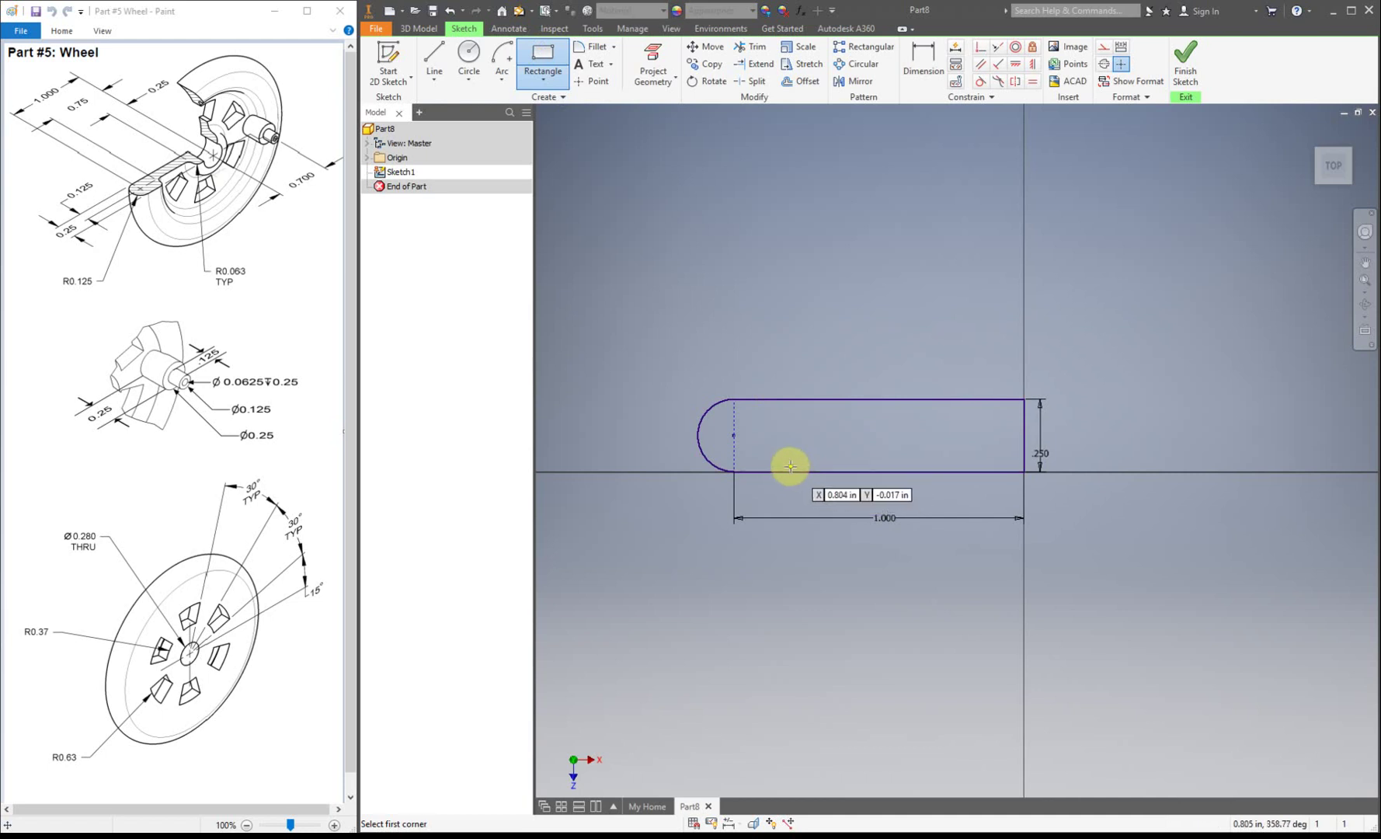
click(792, 471)
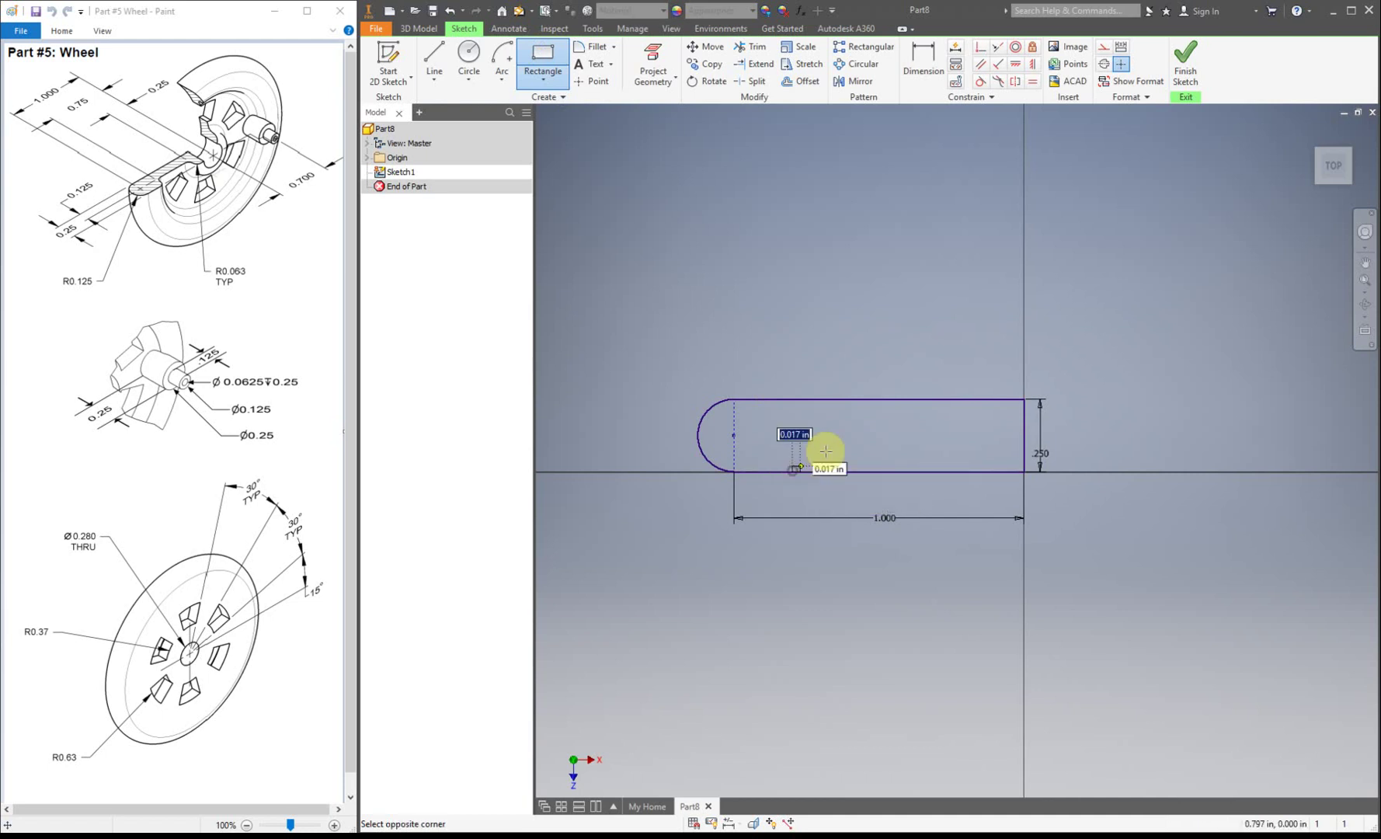
click(955, 442)
right_click(839, 237)
click(891, 231)
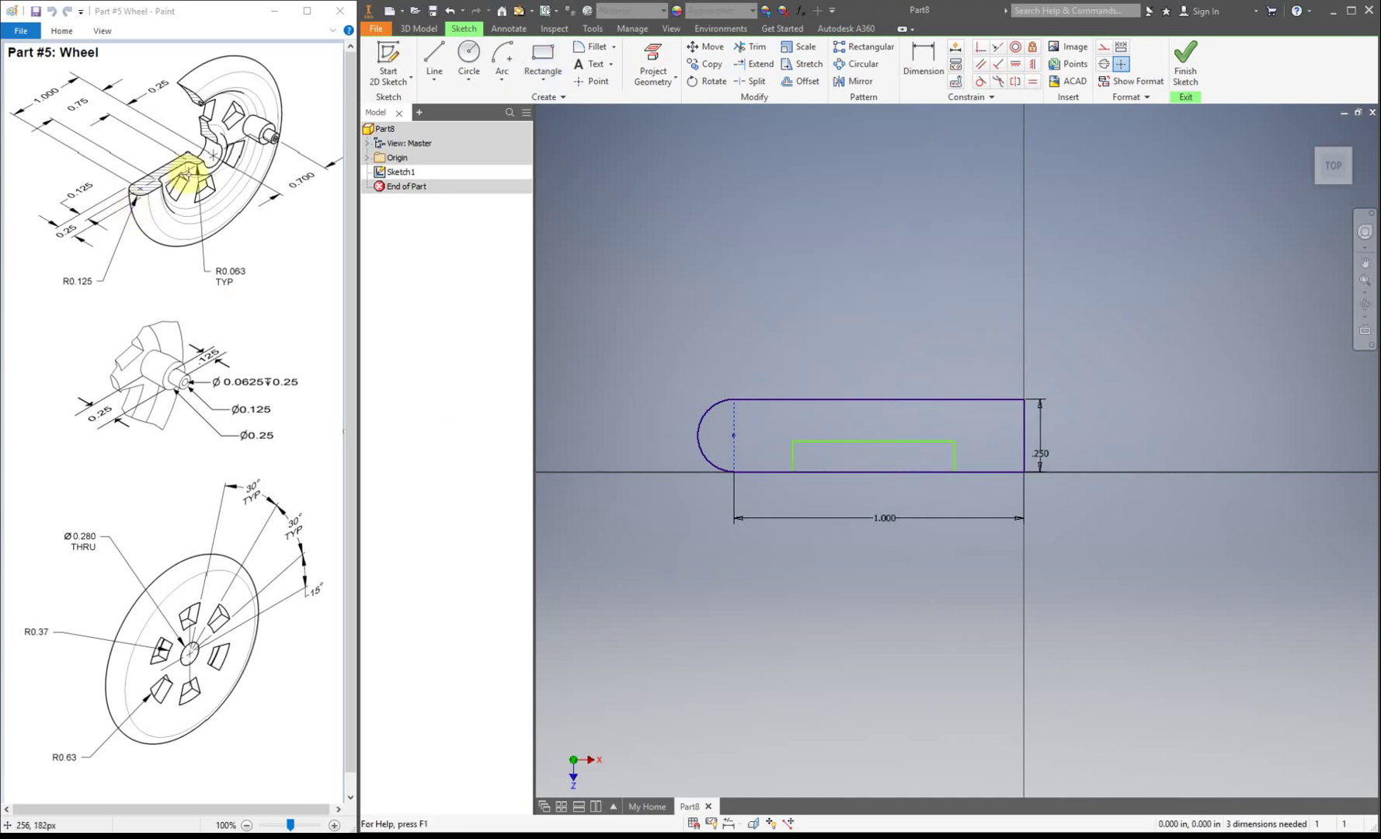
Dimension the inner rectangle 0.125 tall and 0.250 from the outer right edge
click(929, 72)
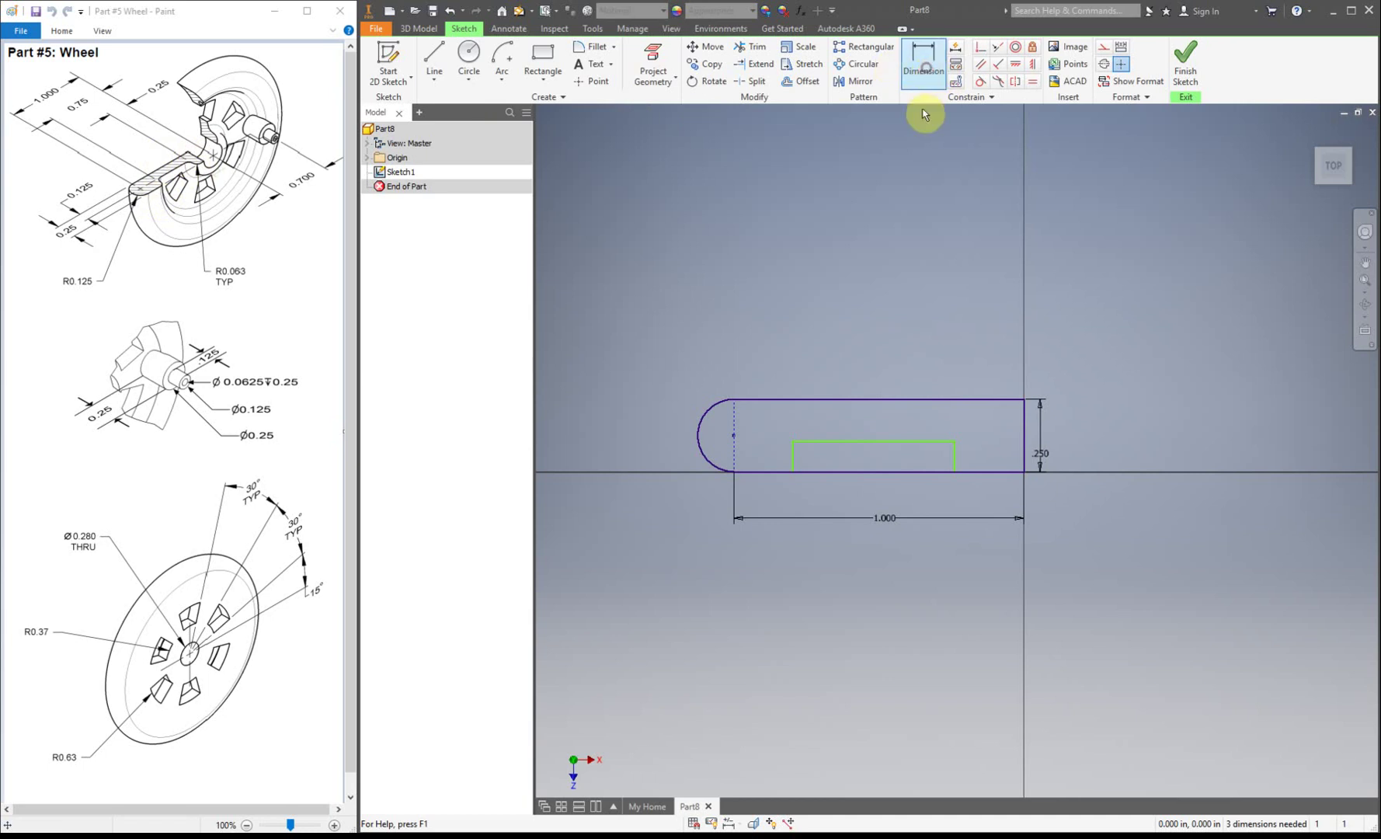
click(952, 453)
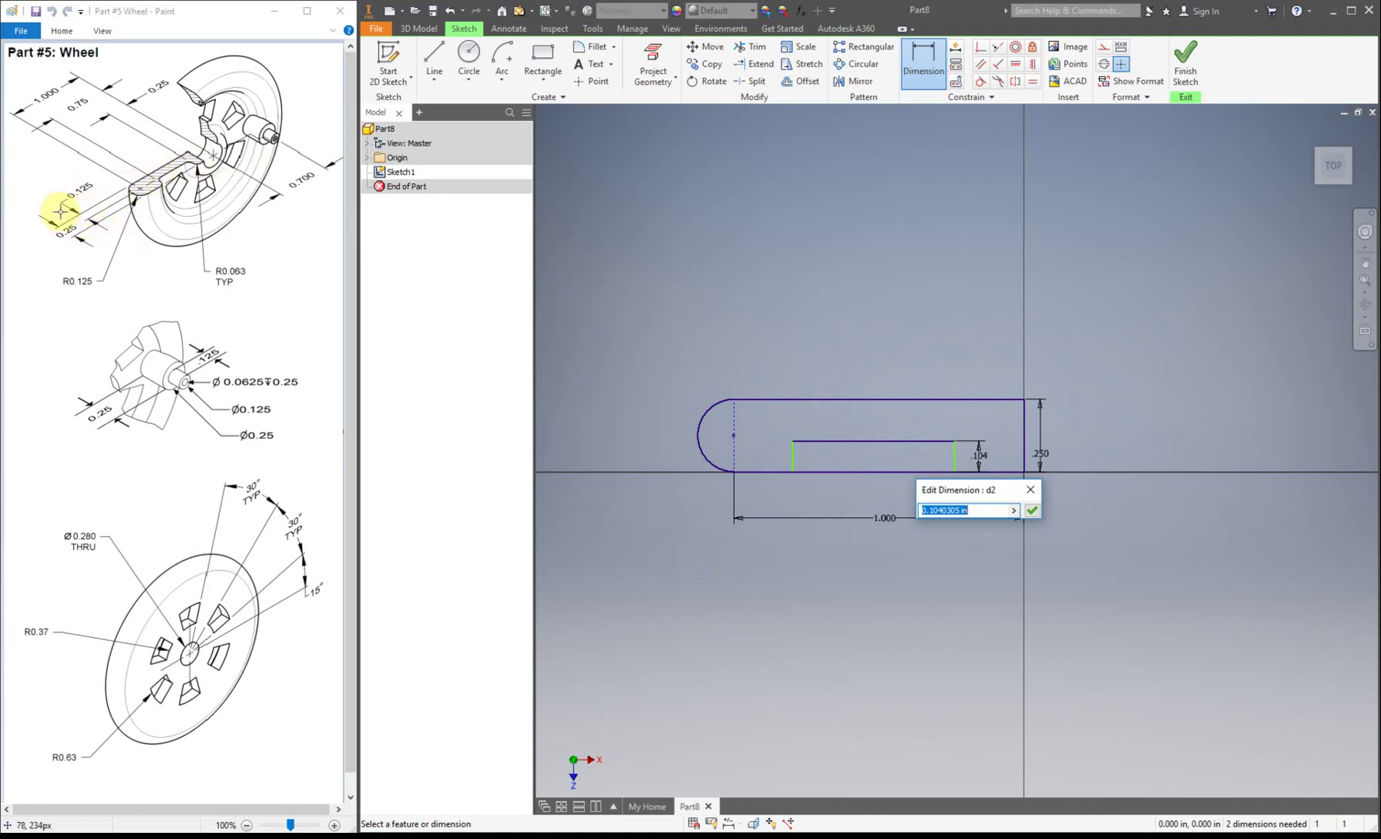
text(0.125)
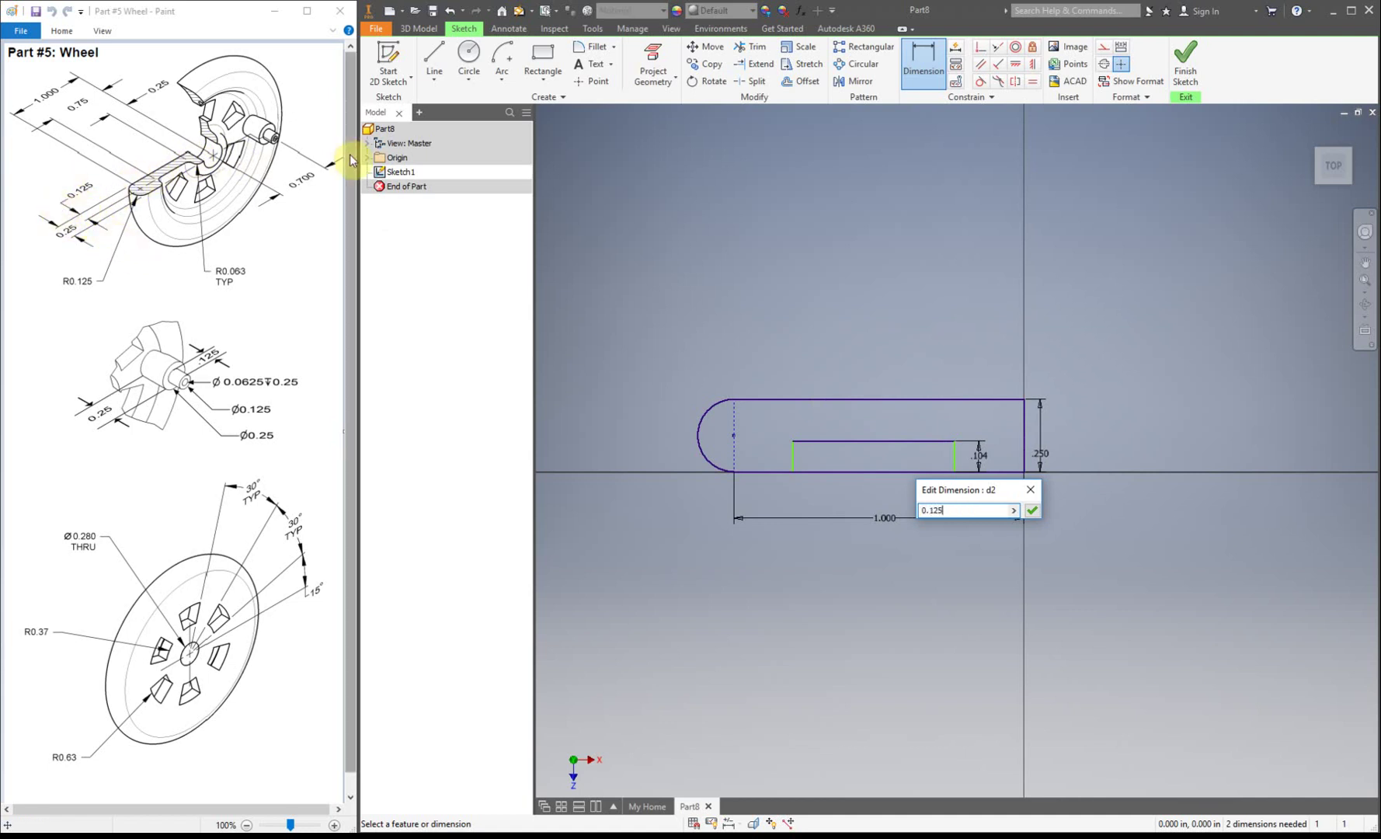
key(Return)
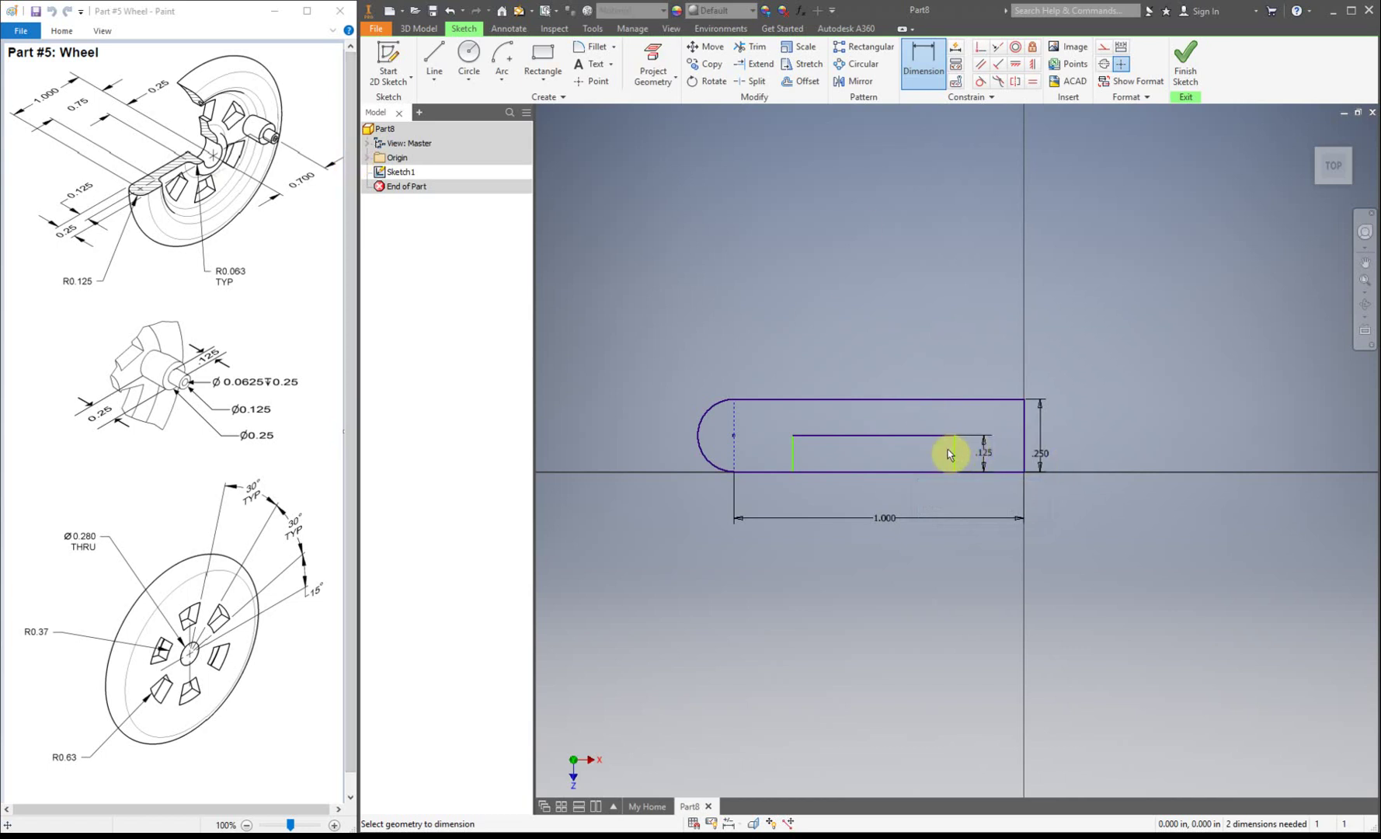
click(954, 462)
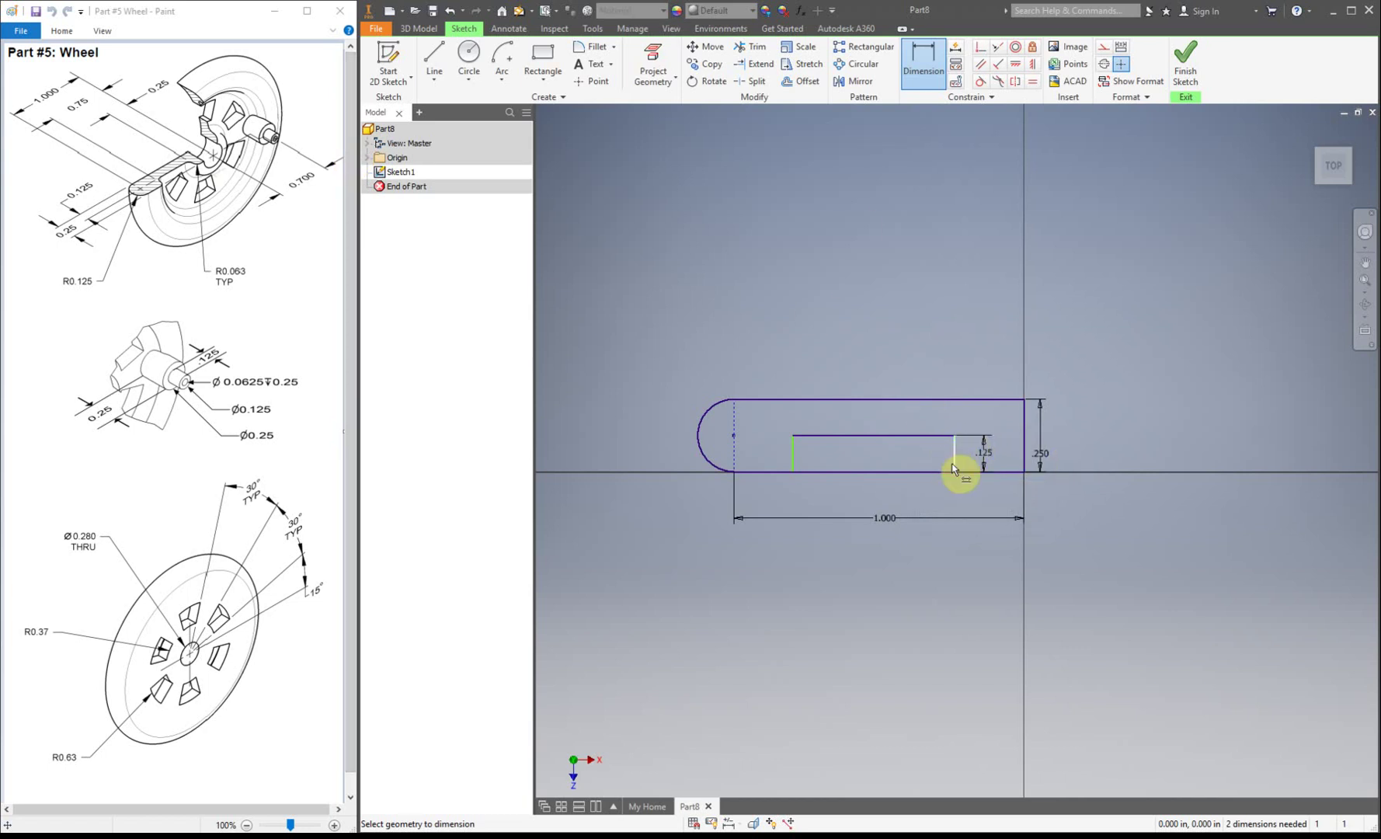
click(1023, 470)
click(995, 502)
text(.25)
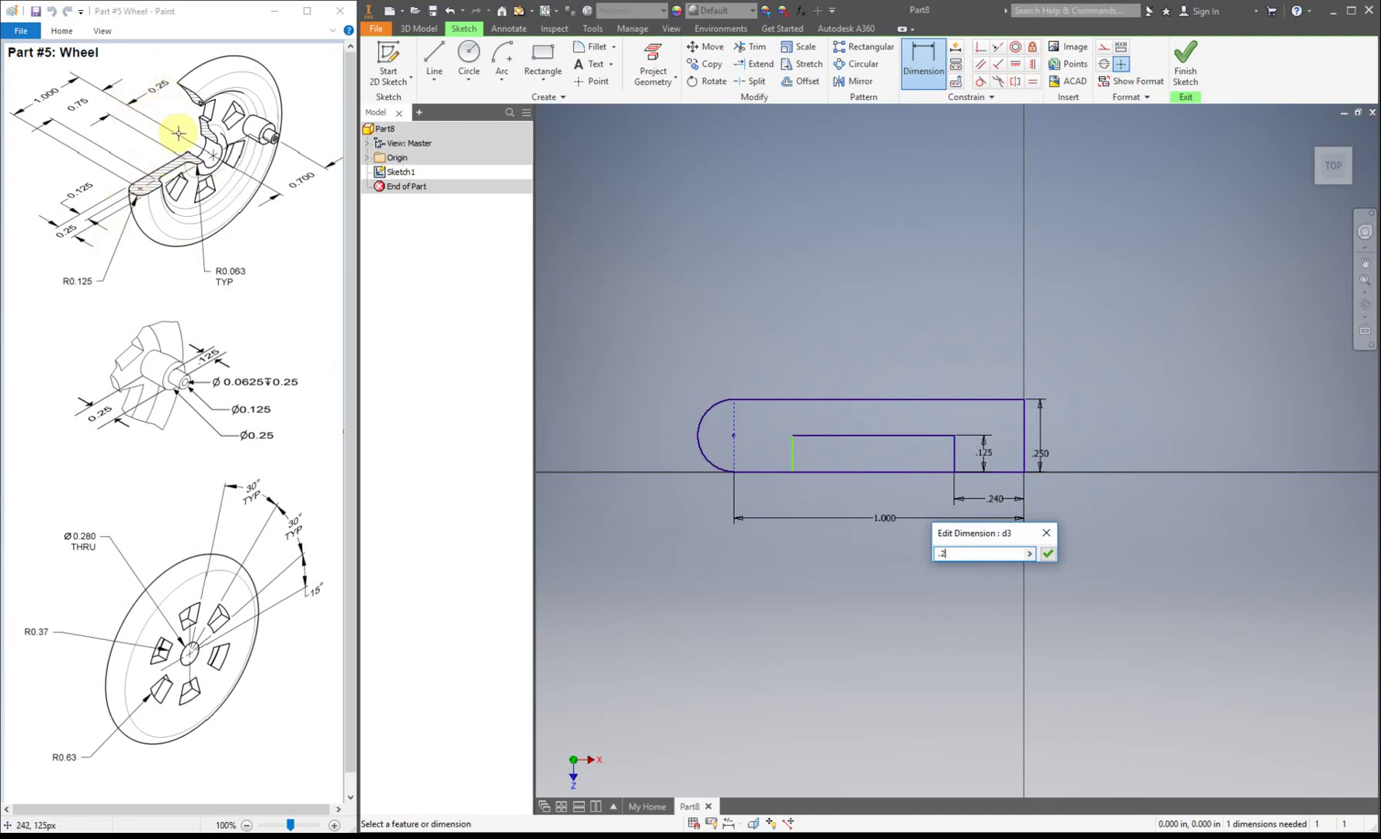
key(Return)
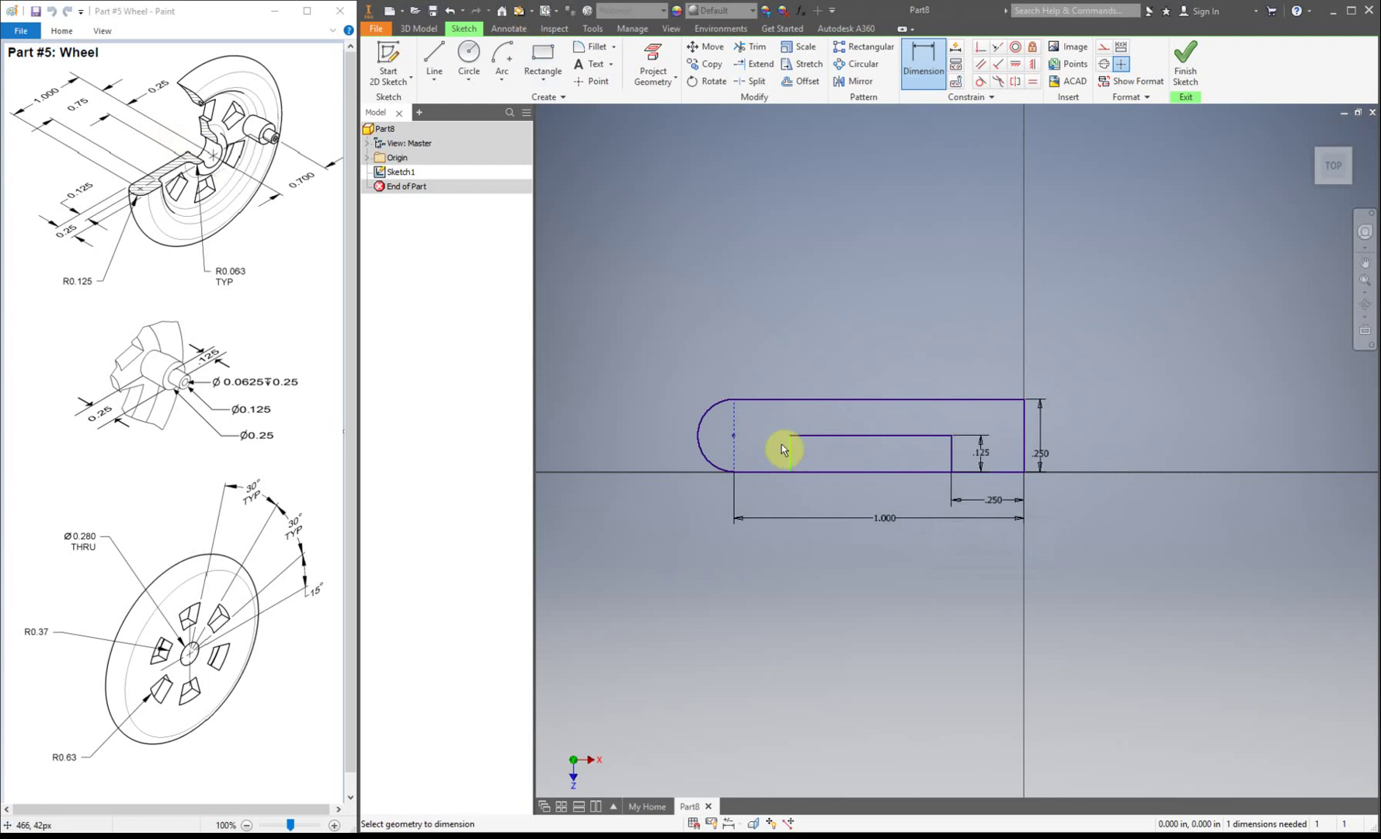
Dimension the inner rectangle's left edge 0.750 from the outer right edge
click(791, 458)
click(1025, 455)
click(973, 347)
text(.7)
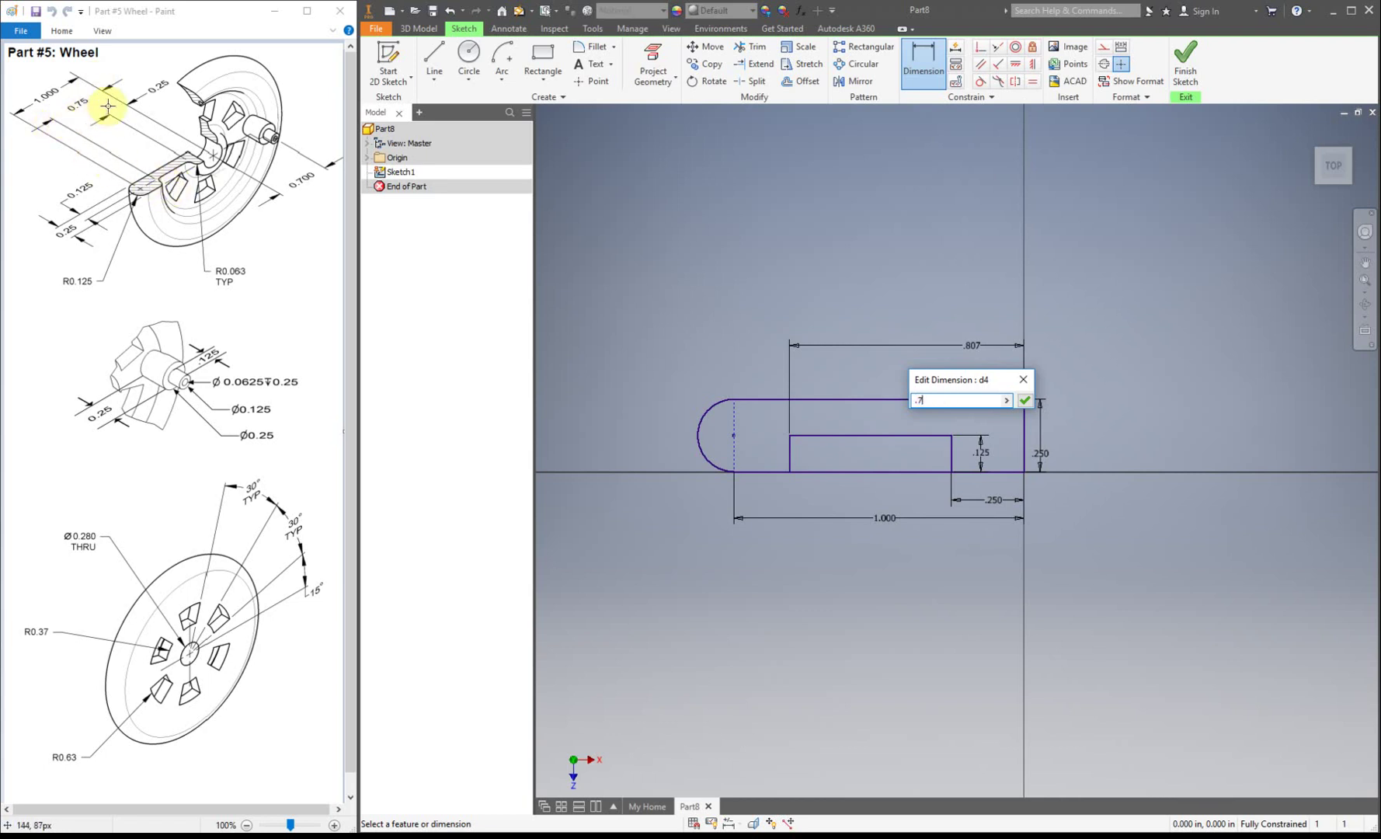
text(5)
key(Return)
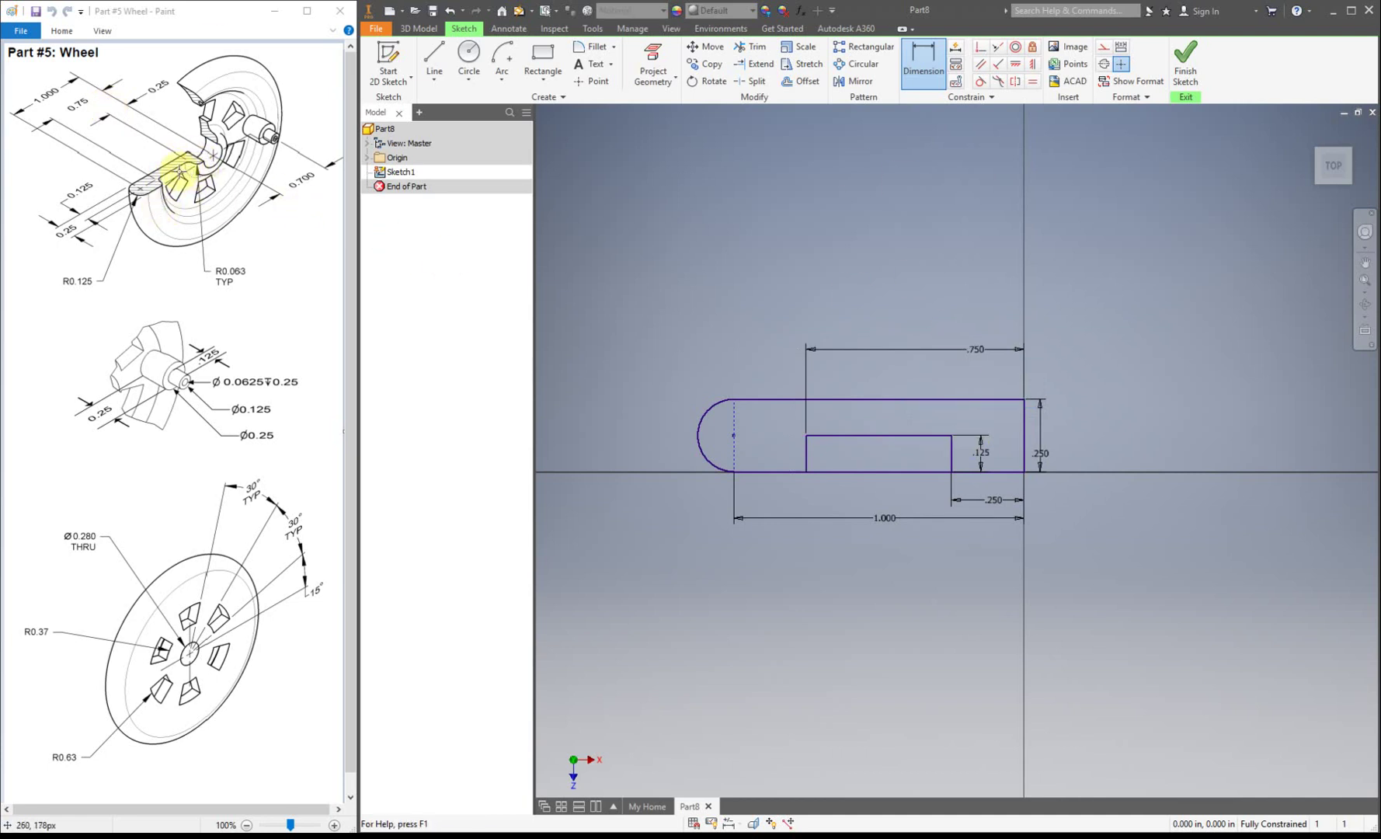
Finish the sketch and revolve the profile a full turn about its bottom edge
click(1187, 75)
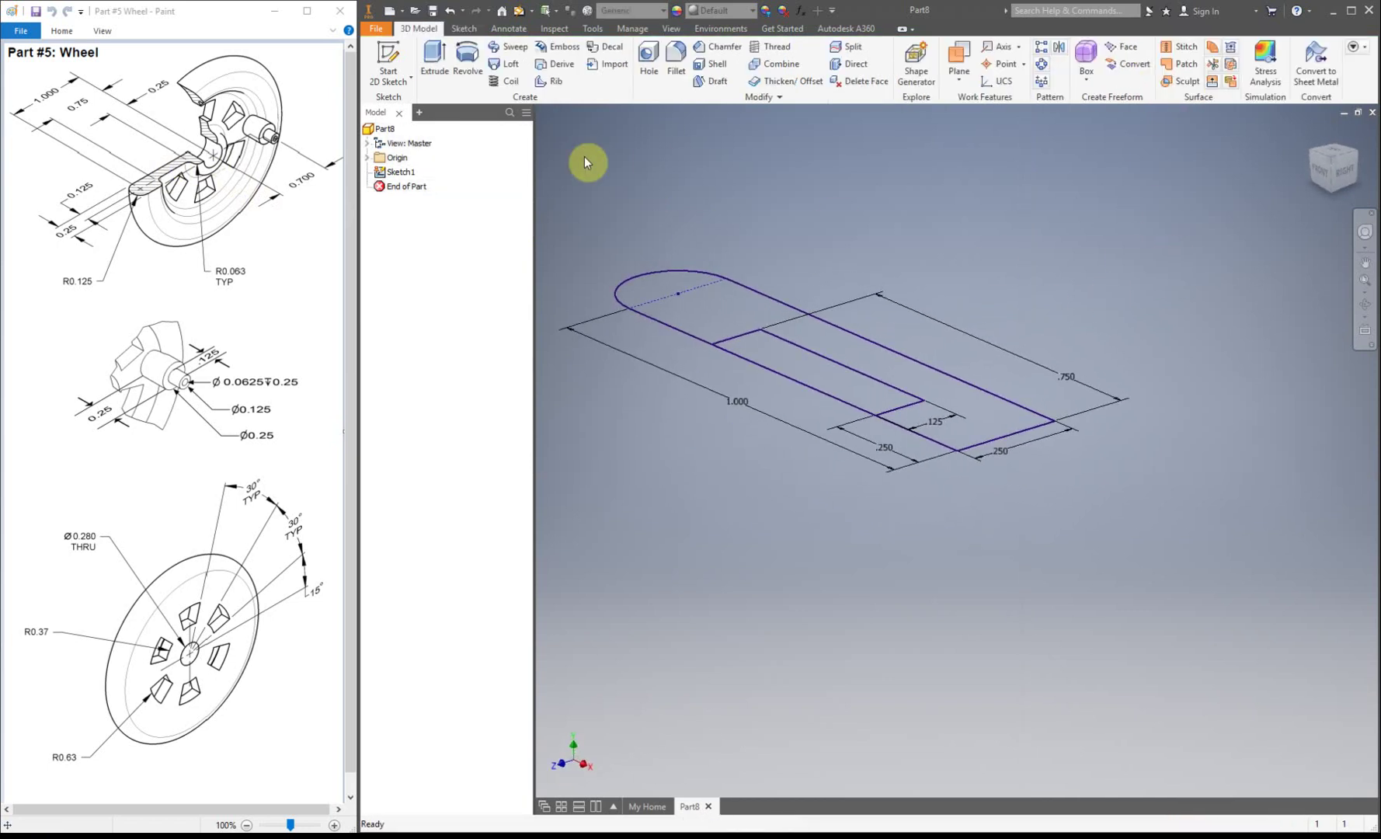
click(467, 61)
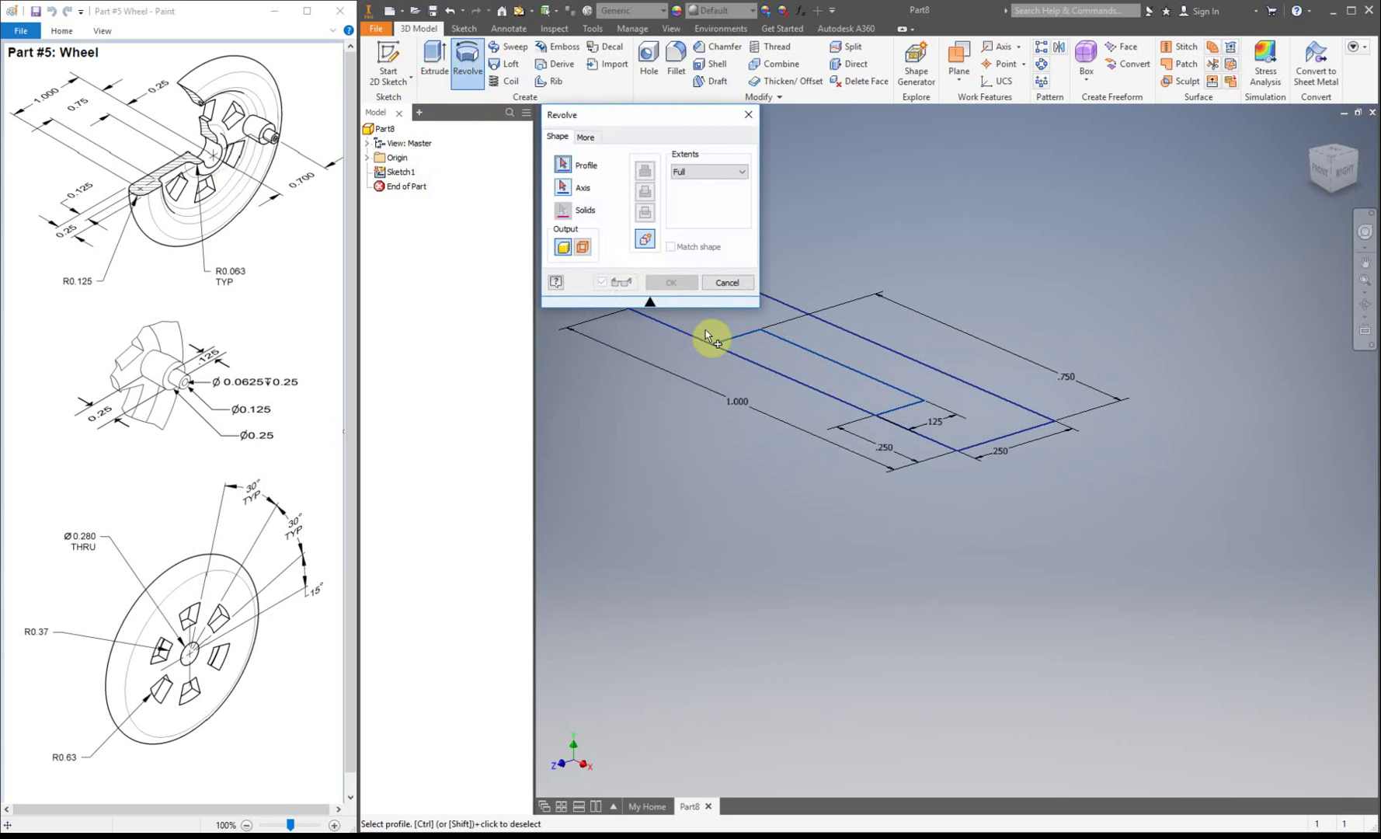
click(854, 359)
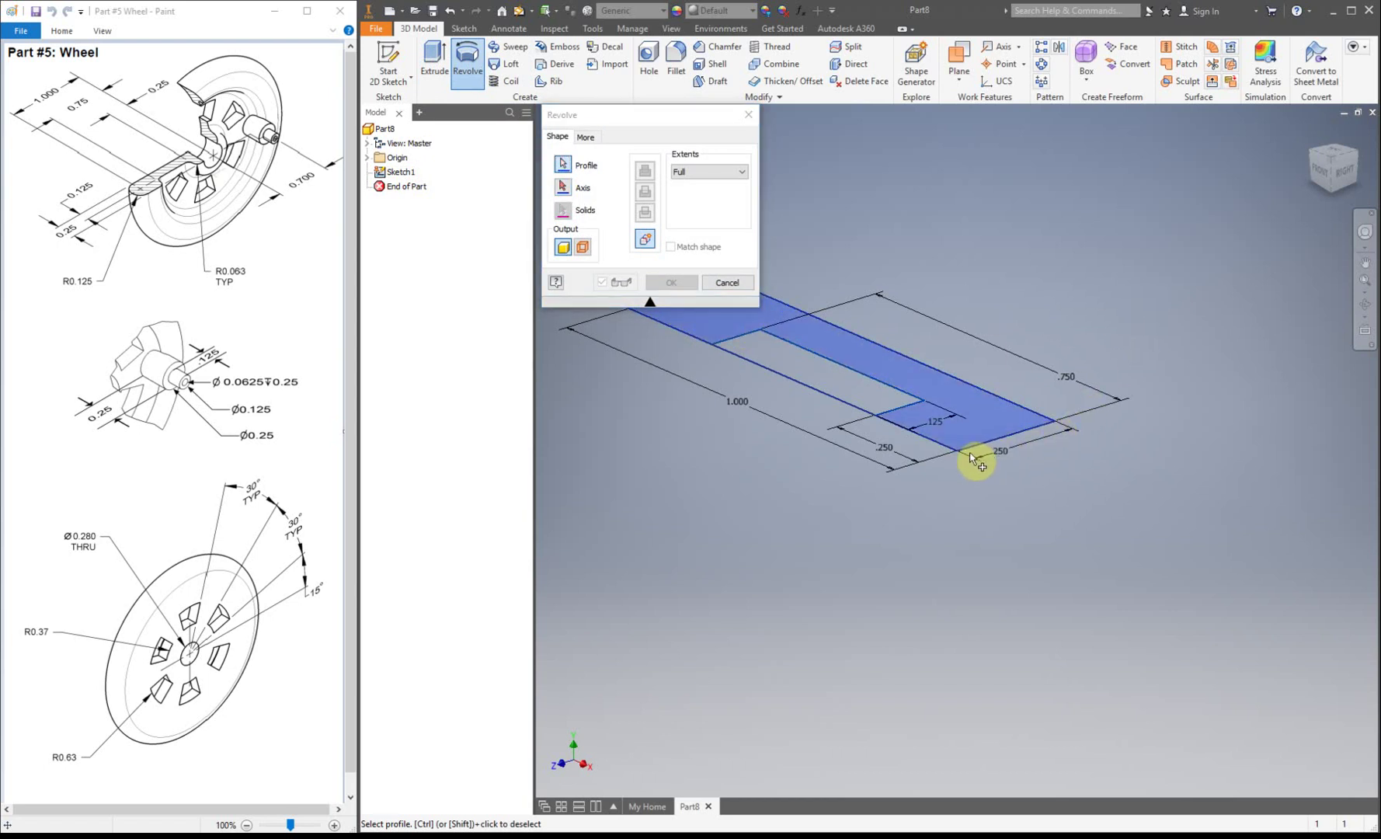
click(562, 187)
click(1010, 435)
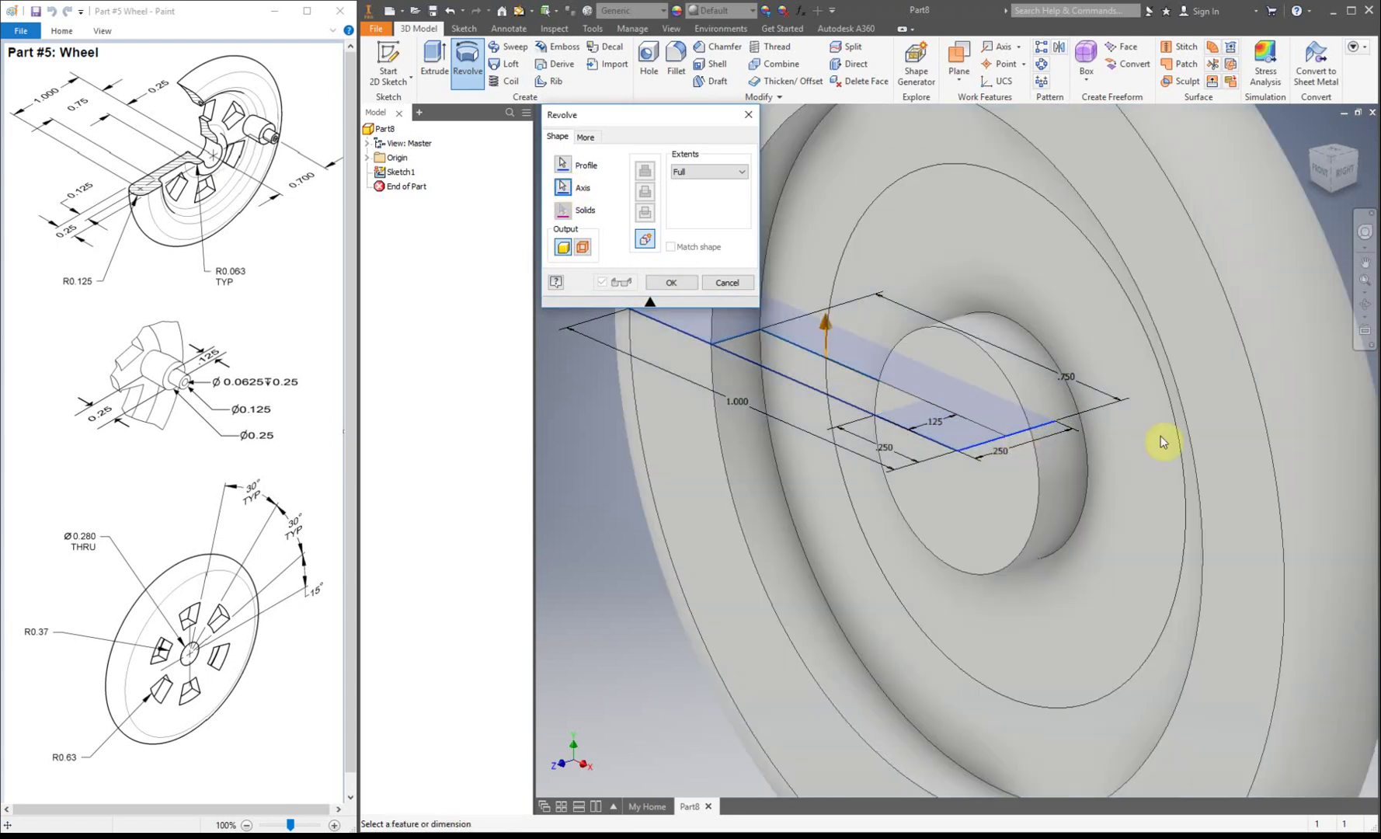
click(671, 282)
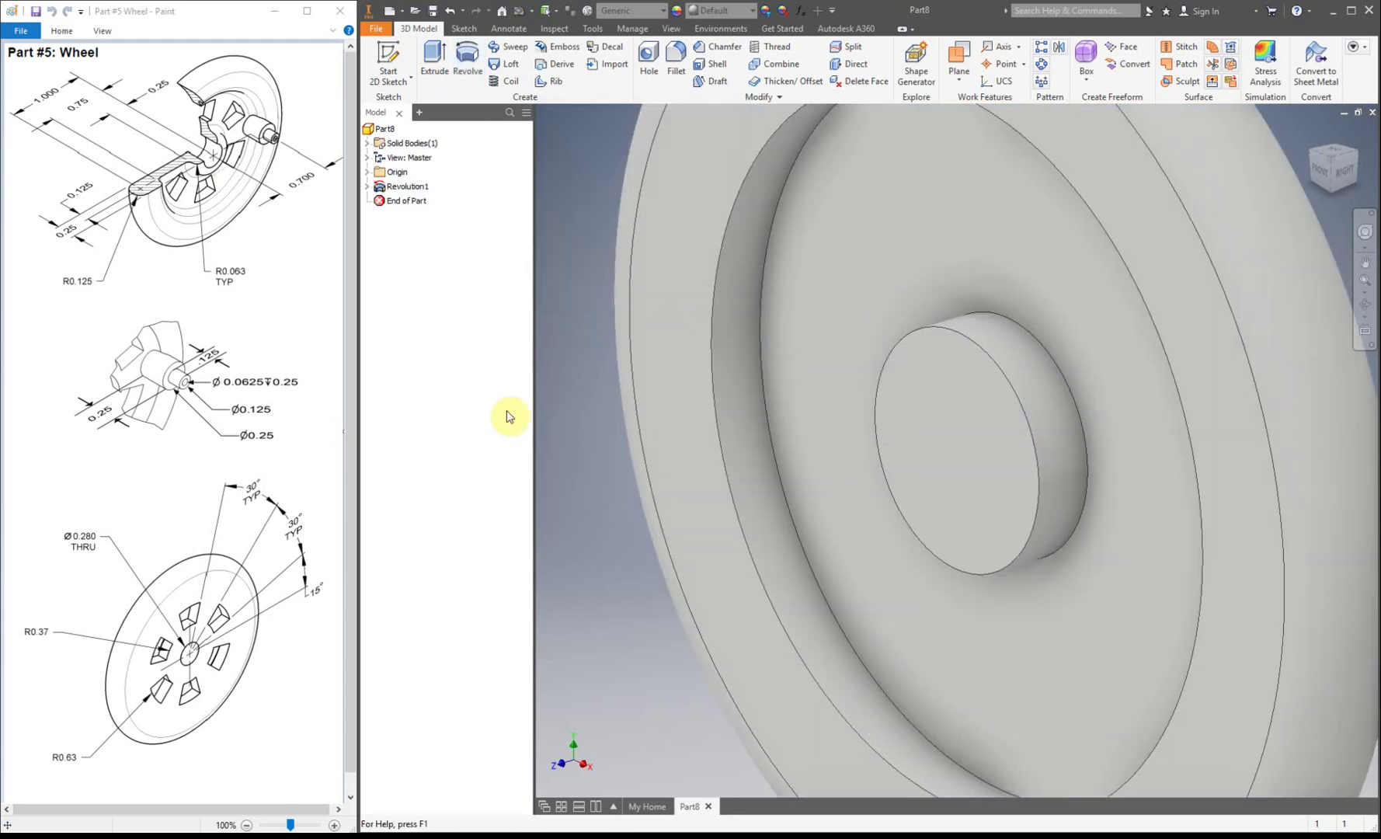
Fillet the two ring edges and two hub edges with a 0.063 radius
click(680, 59)
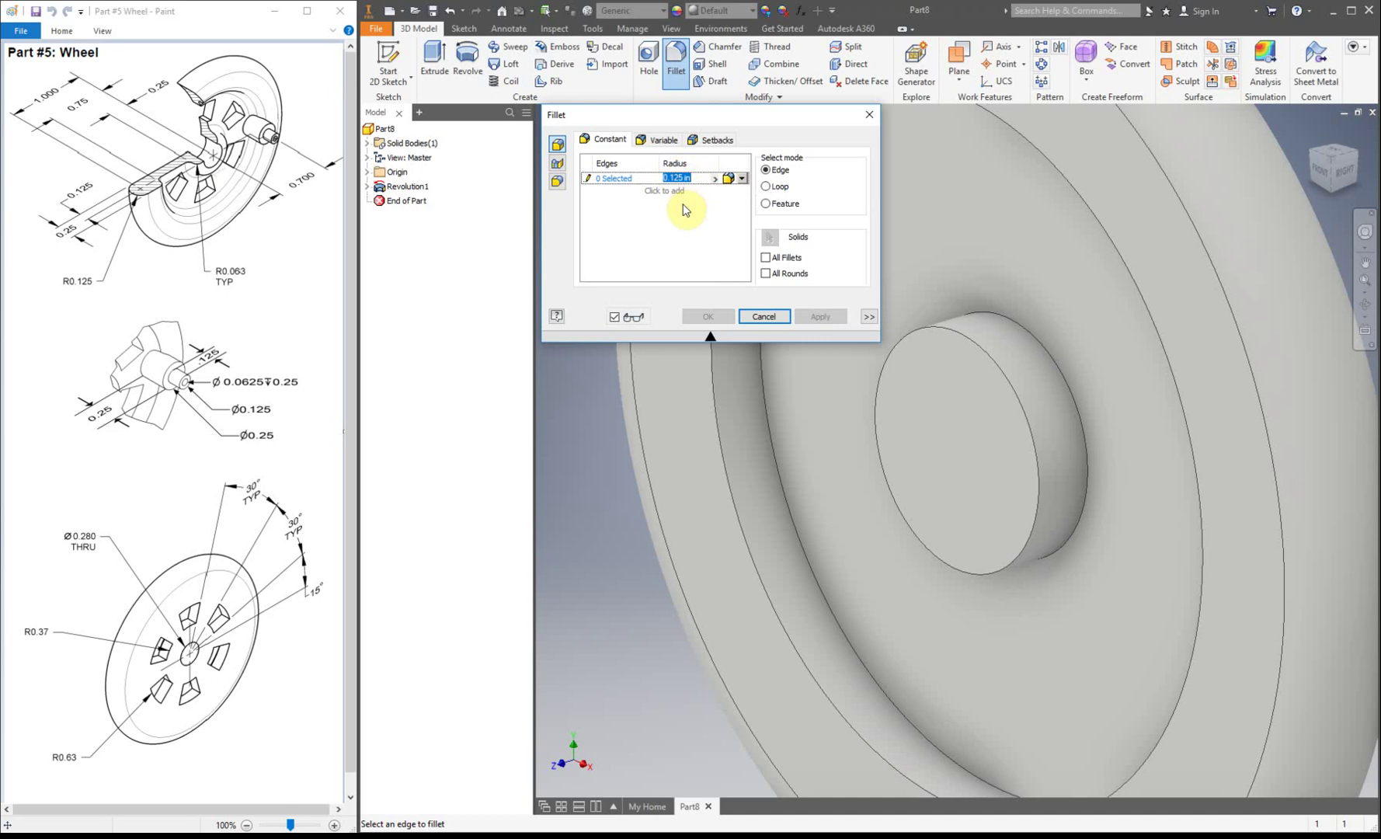
text(0.063)
click(722, 452)
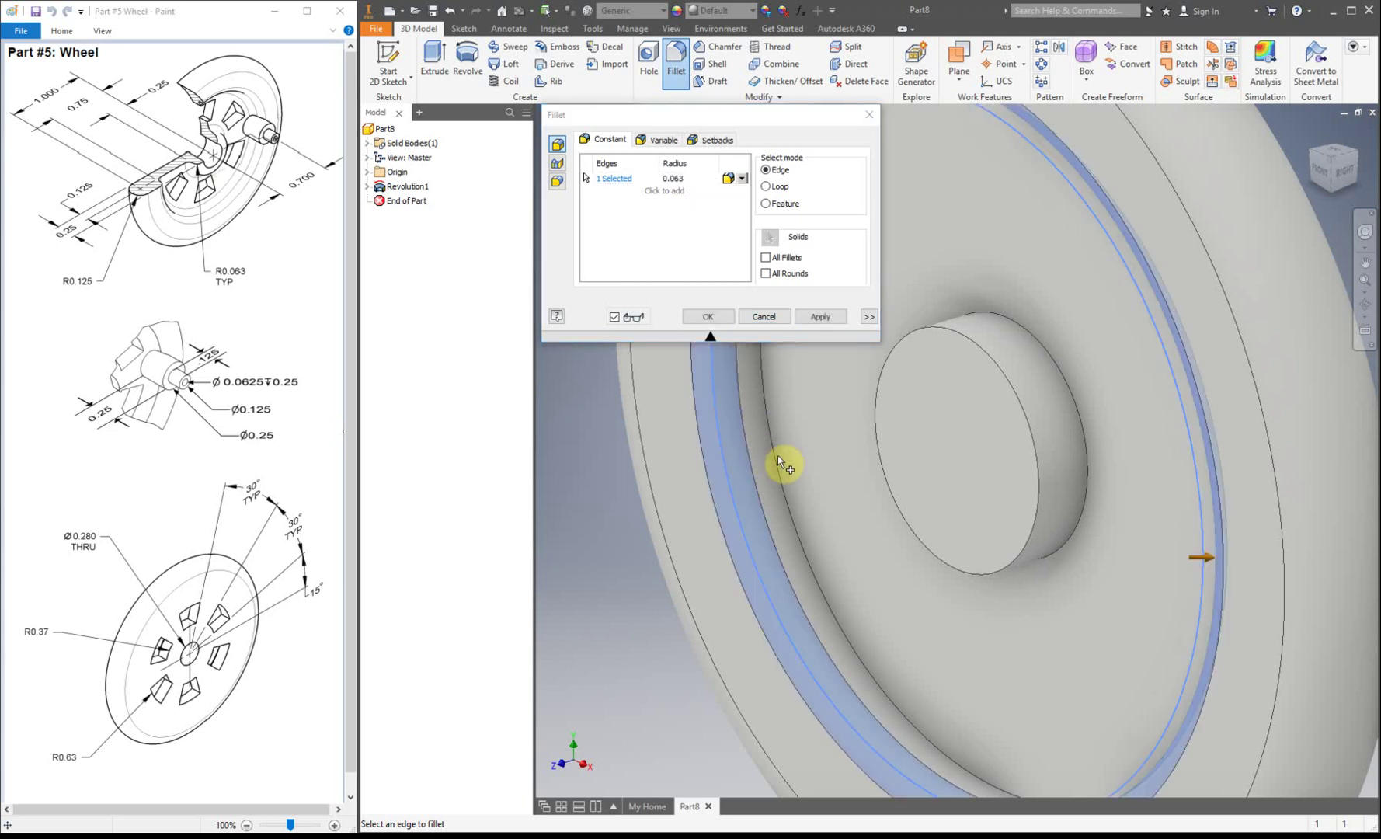
click(1018, 360)
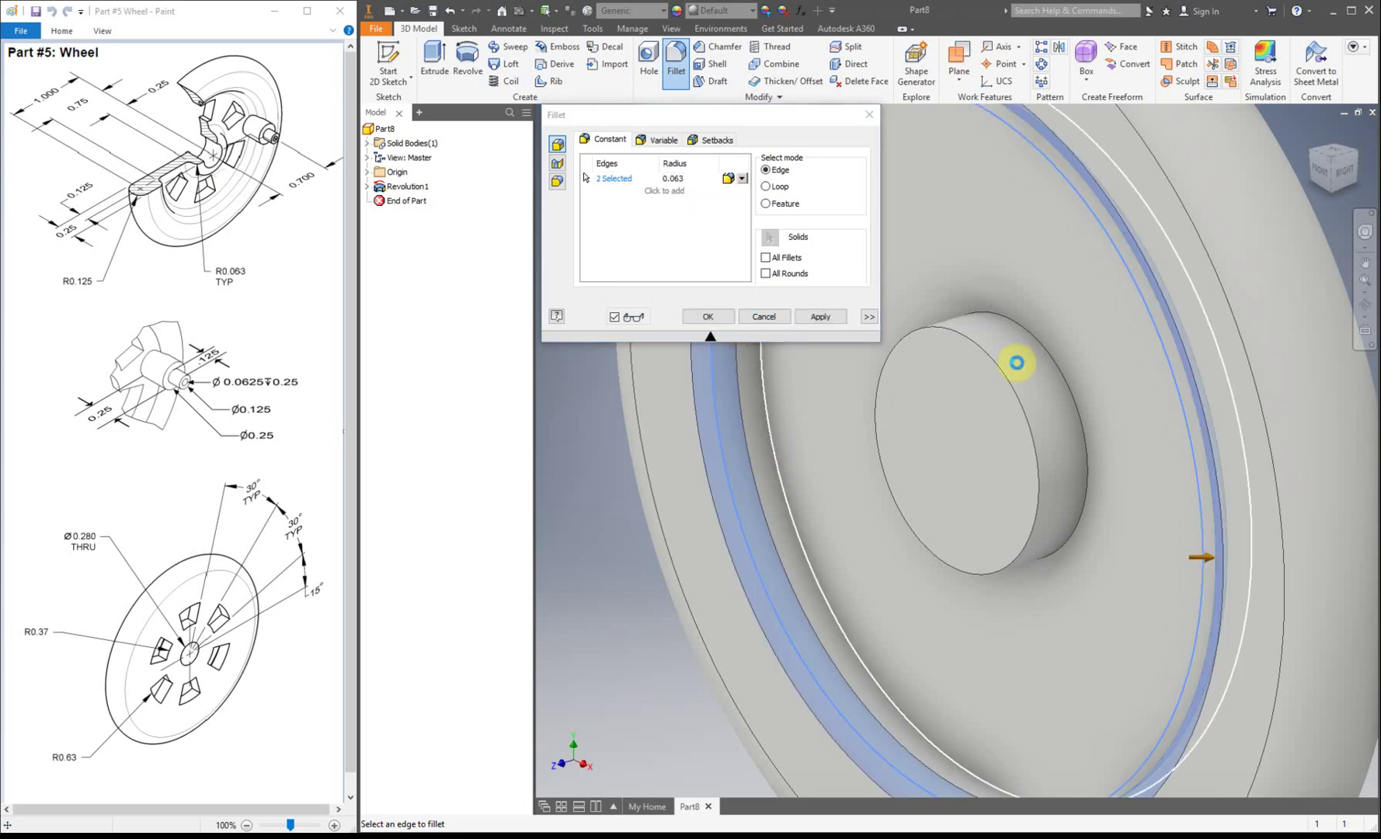
click(1061, 365)
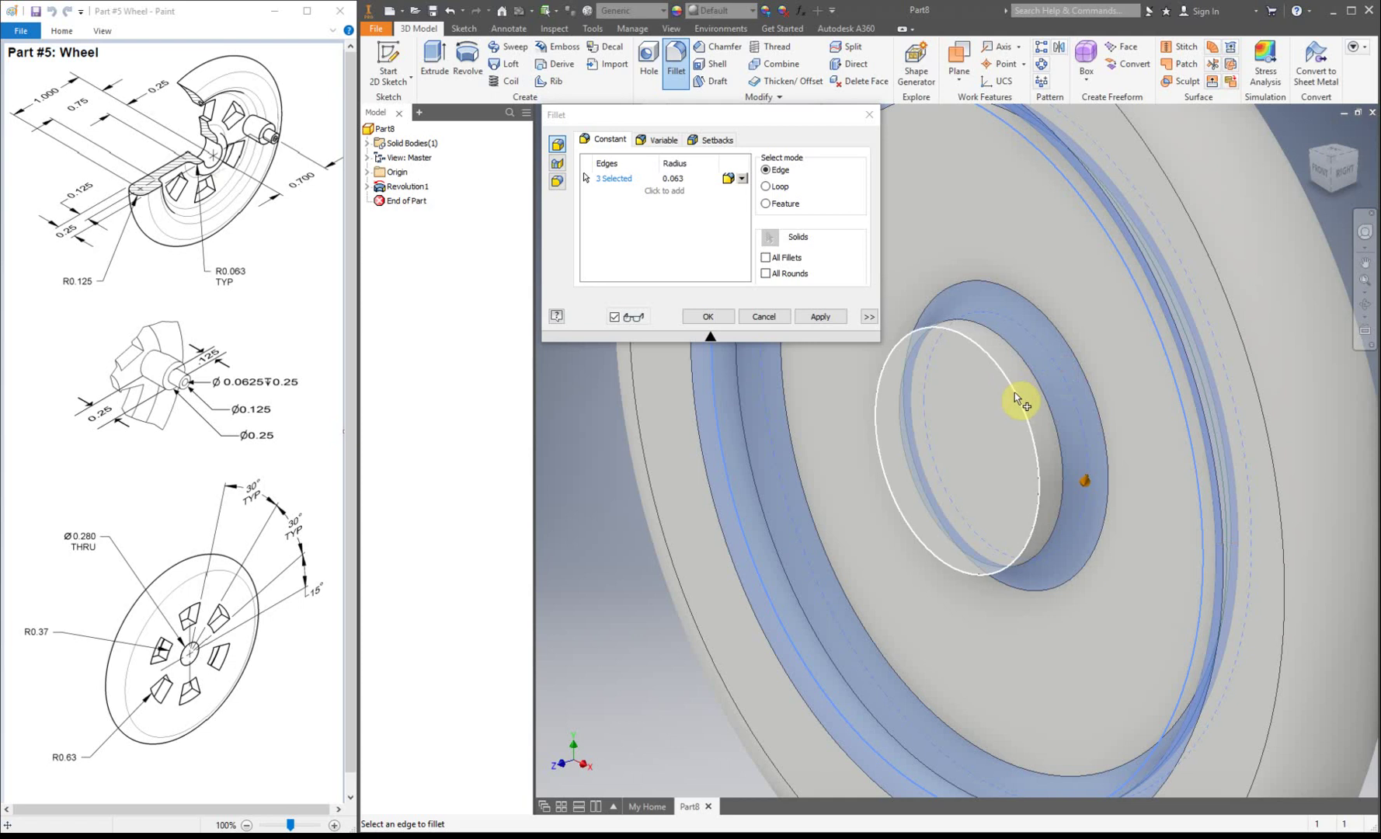
click(1006, 390)
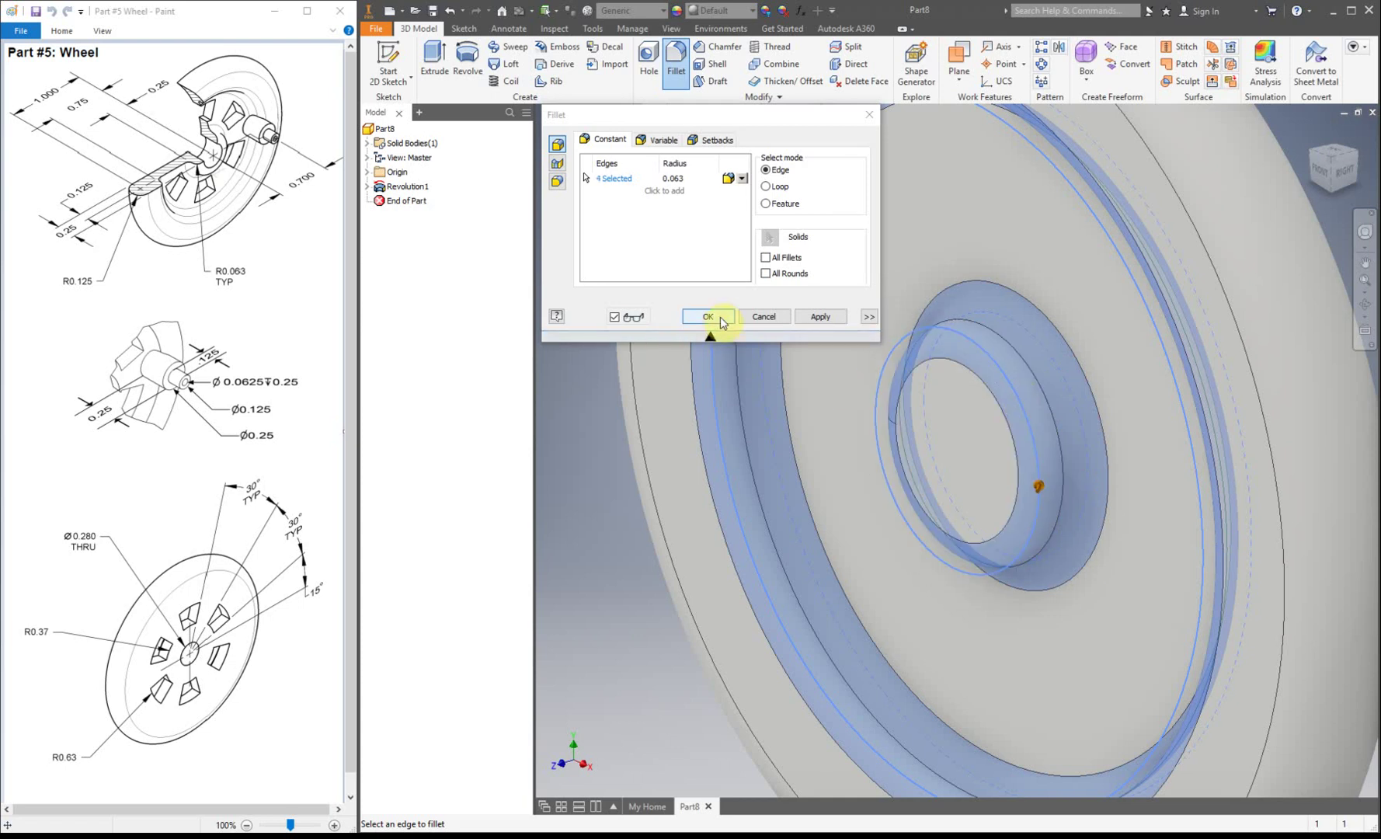
click(708, 316)
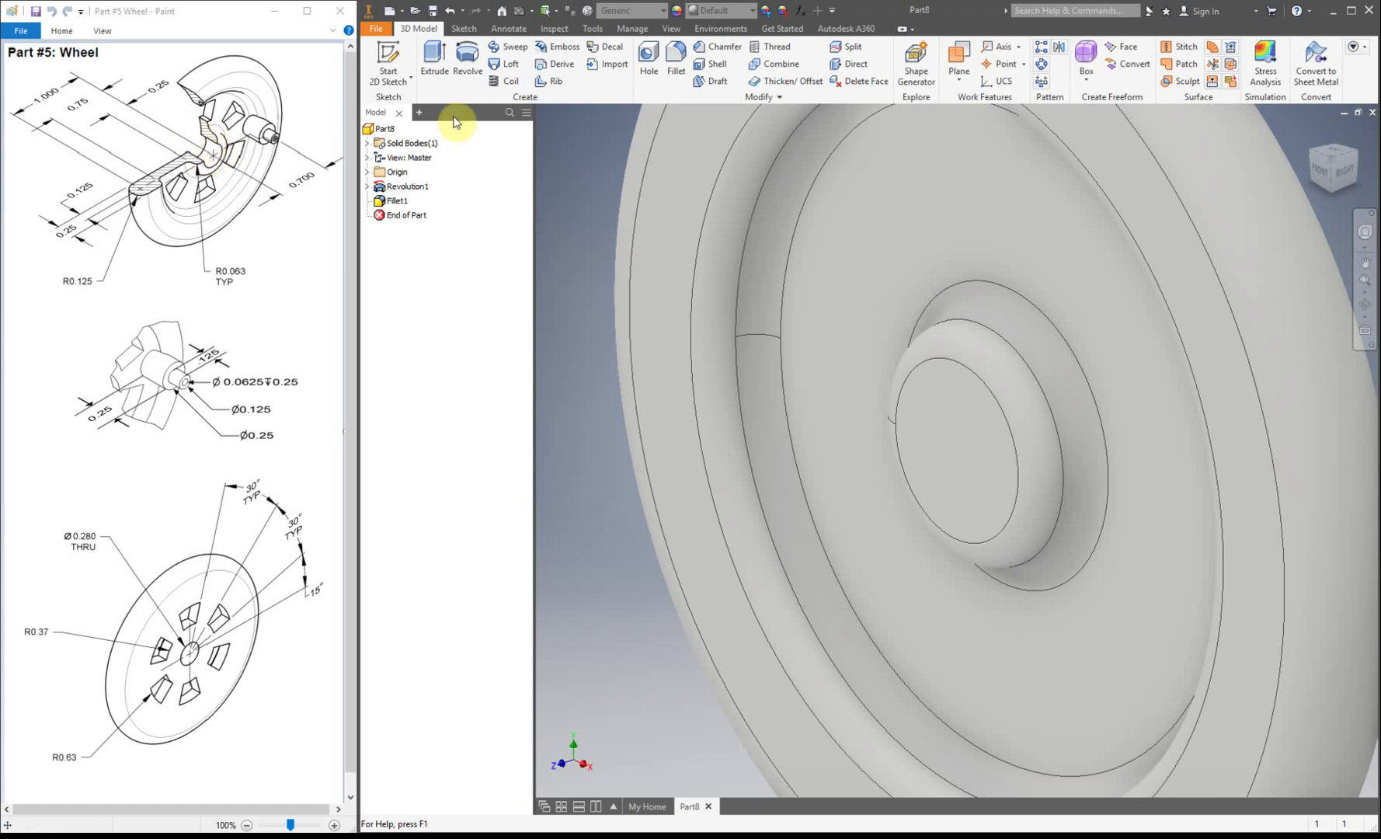
Sketch a single point at the centre of the hub's circular face and finish the sketch
click(393, 71)
click(957, 470)
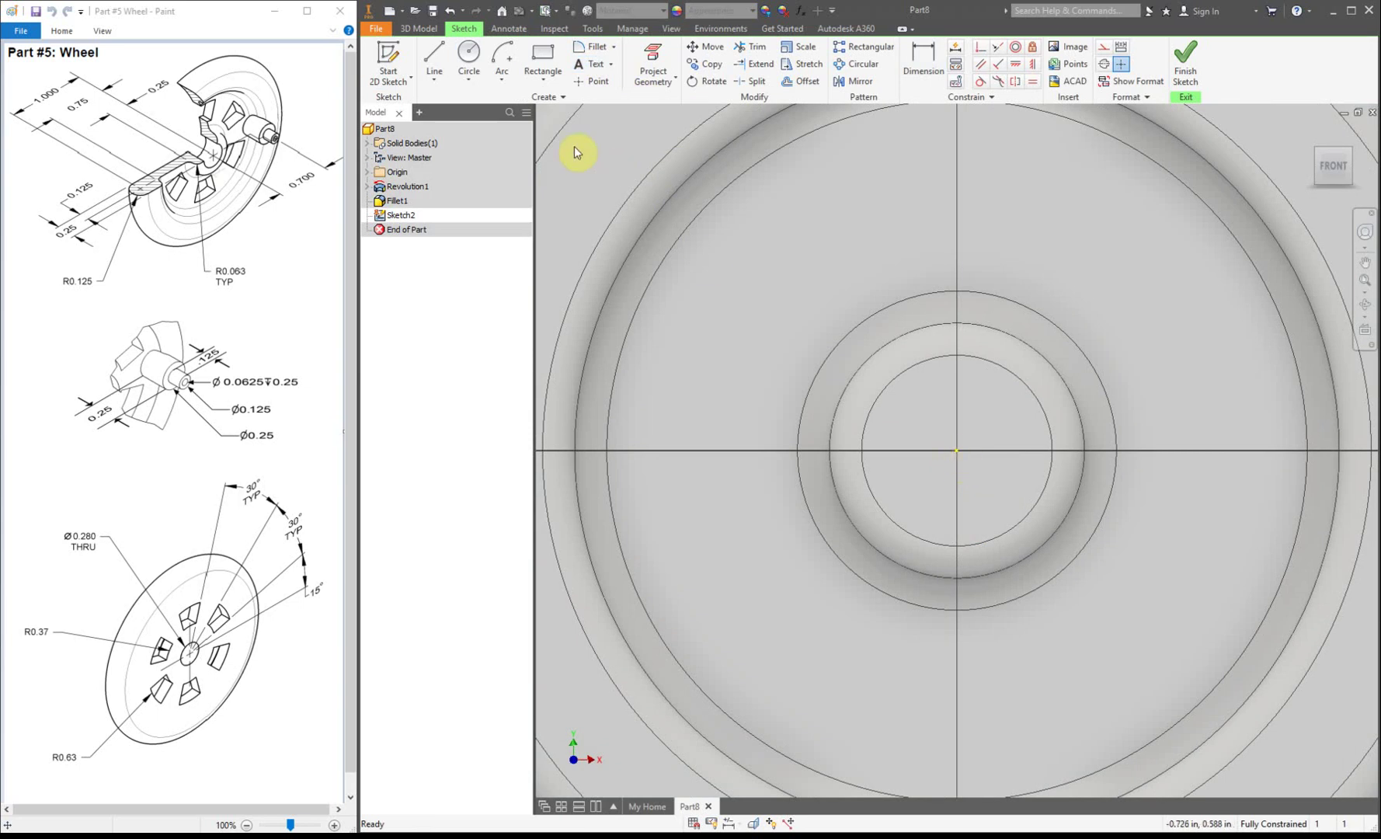
click(592, 81)
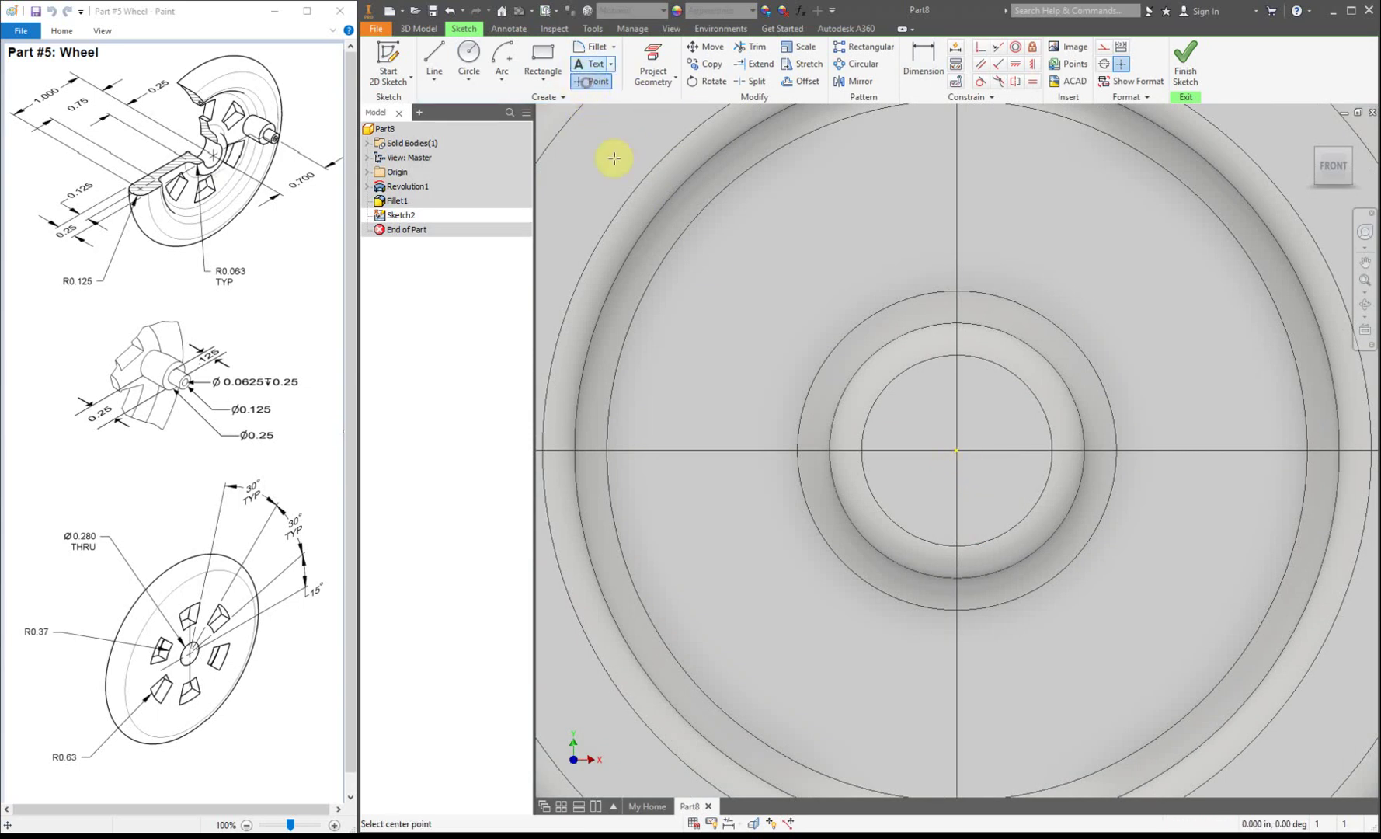
click(958, 450)
right_click(741, 264)
click(801, 265)
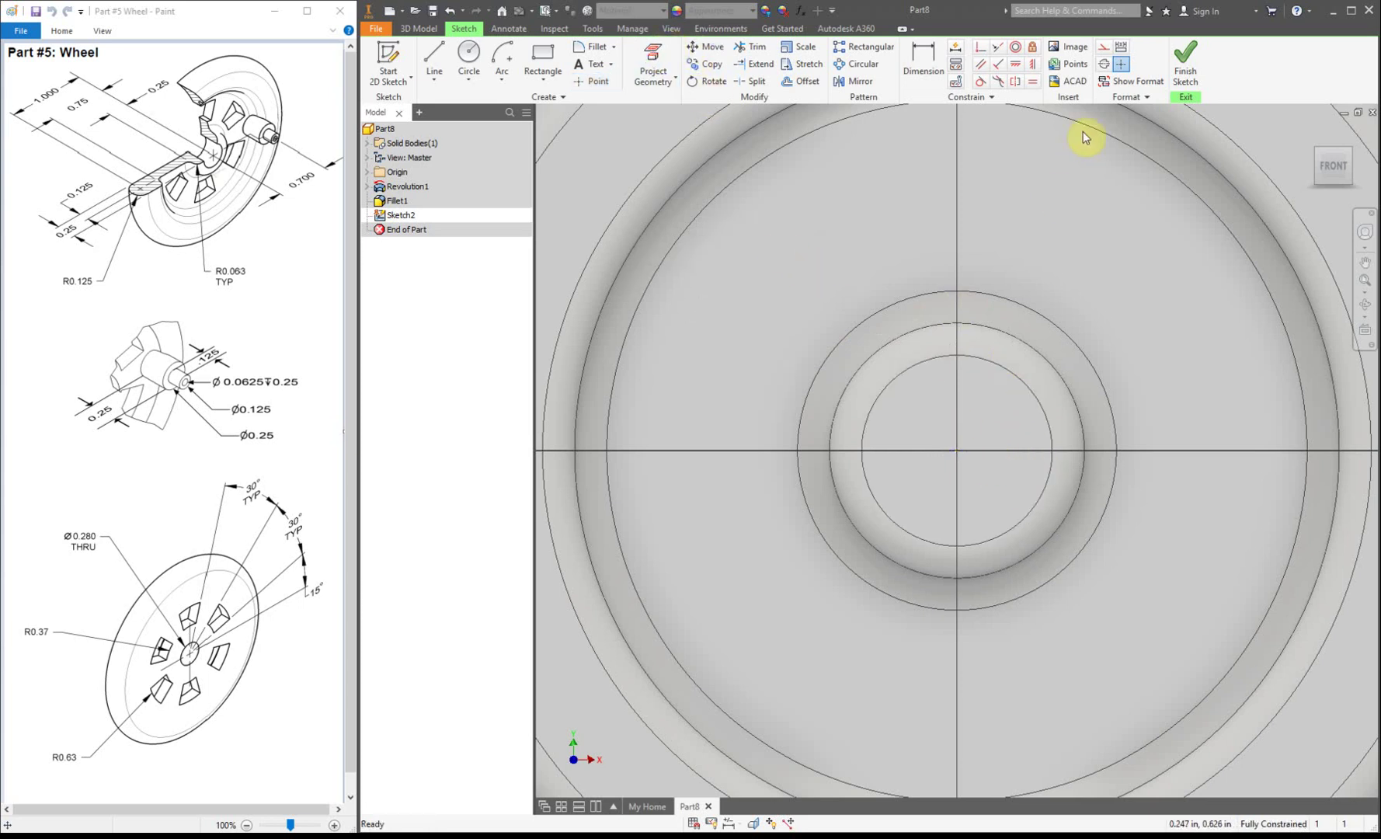
click(1209, 57)
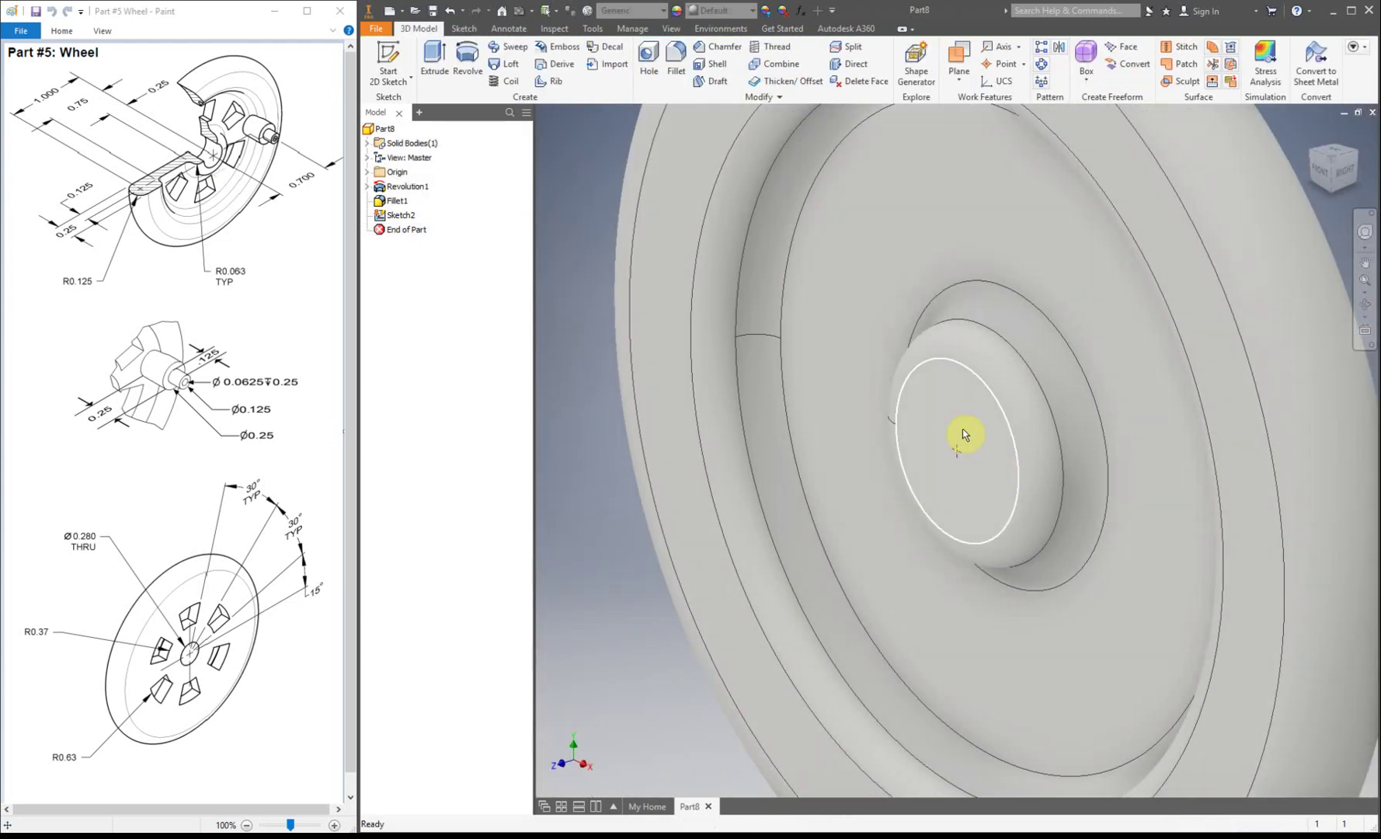
Add a Through All hole of 0.28 diameter at the hub centre point
click(651, 60)
click(763, 304)
click(758, 323)
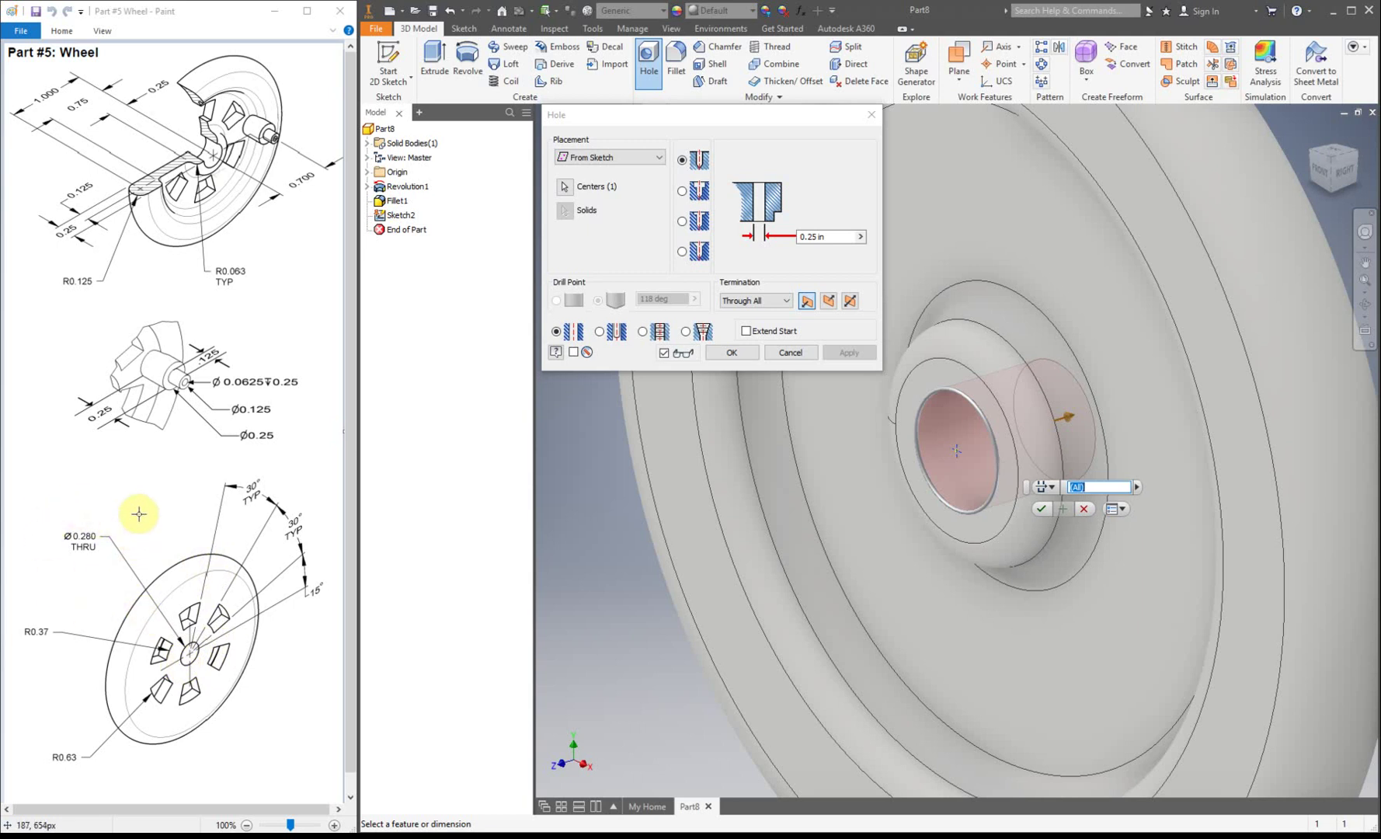
click(825, 241)
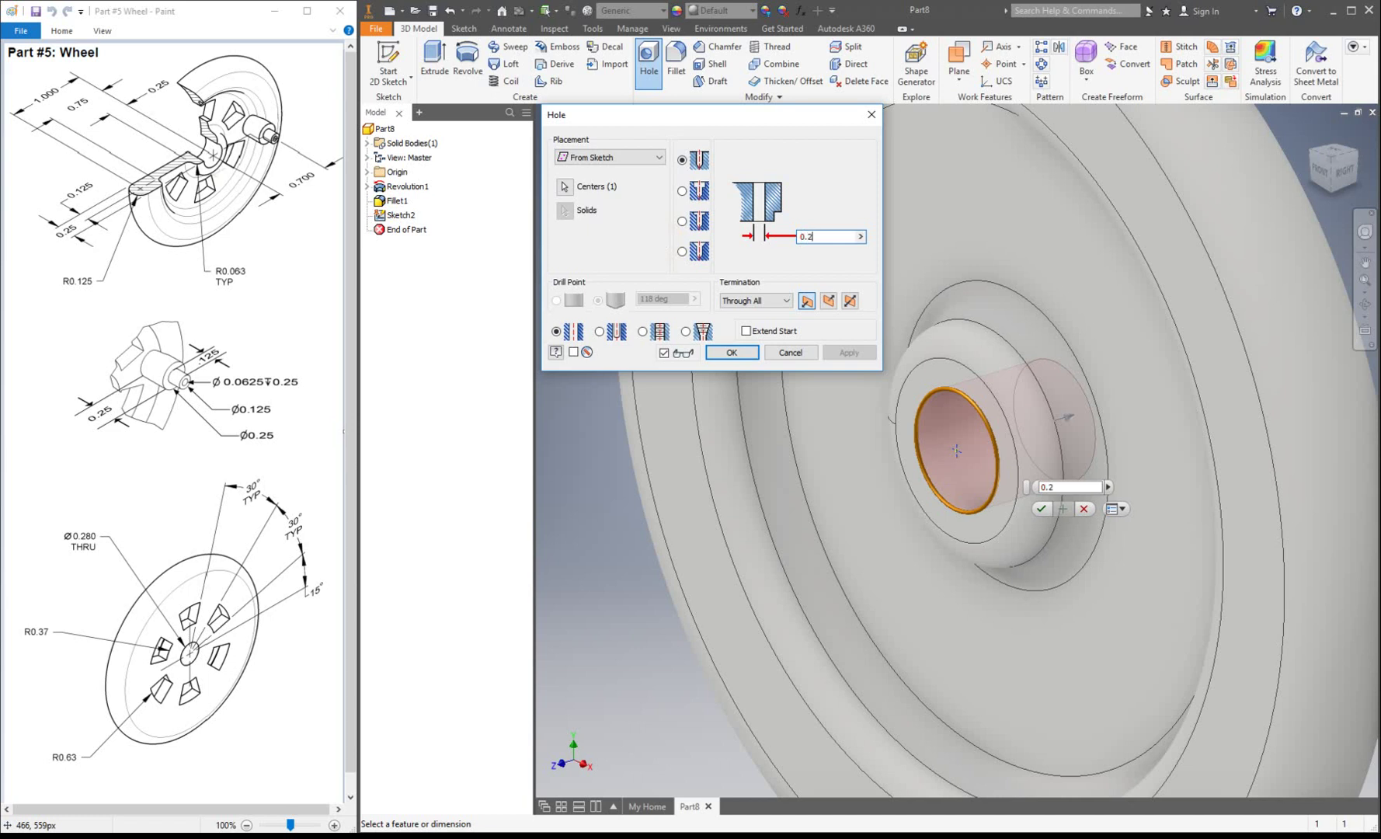
text(8)
key(Return)
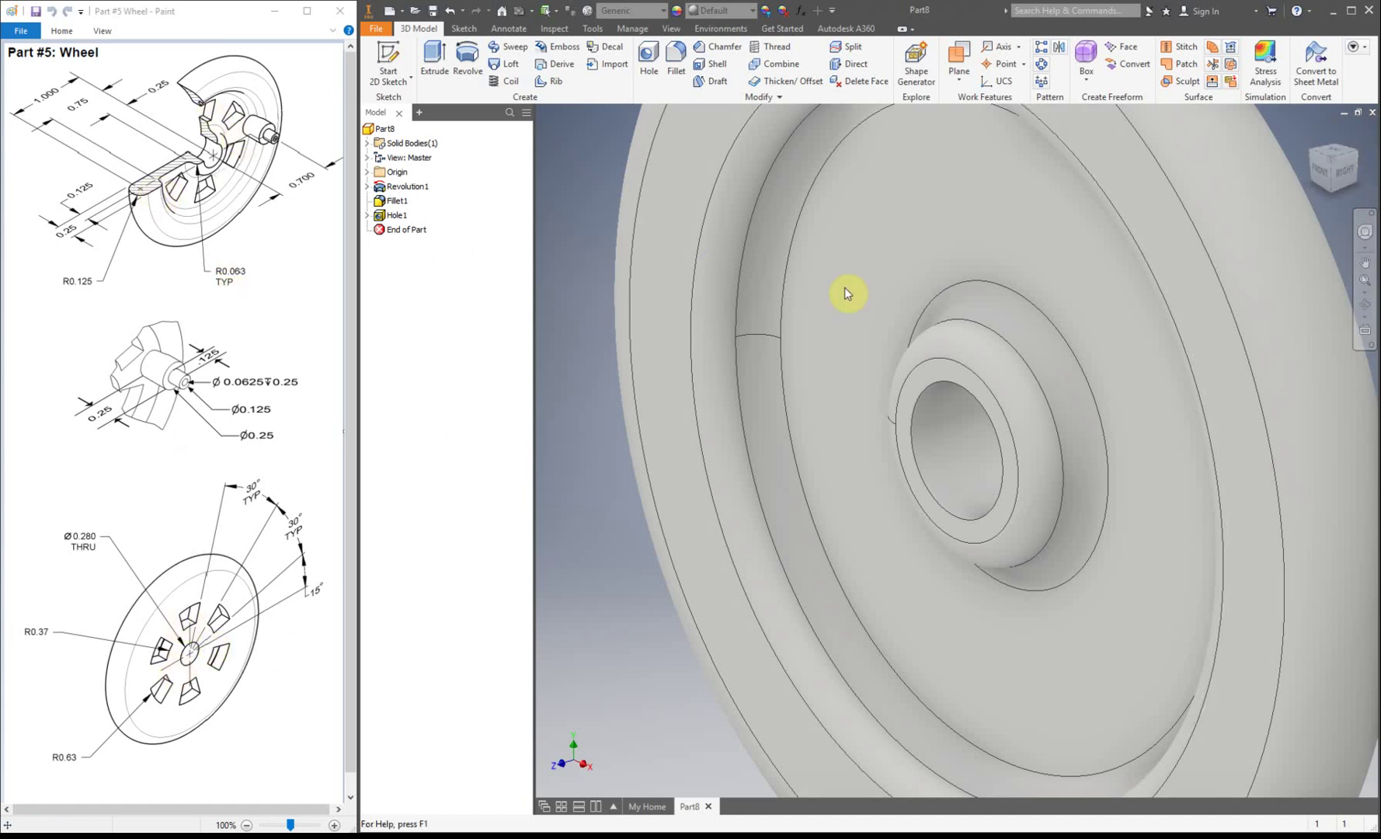
Zoom out and start a new sketch on the wheel's flat face
mouse_move(1334, 167)
click(1355, 161)
key(s)
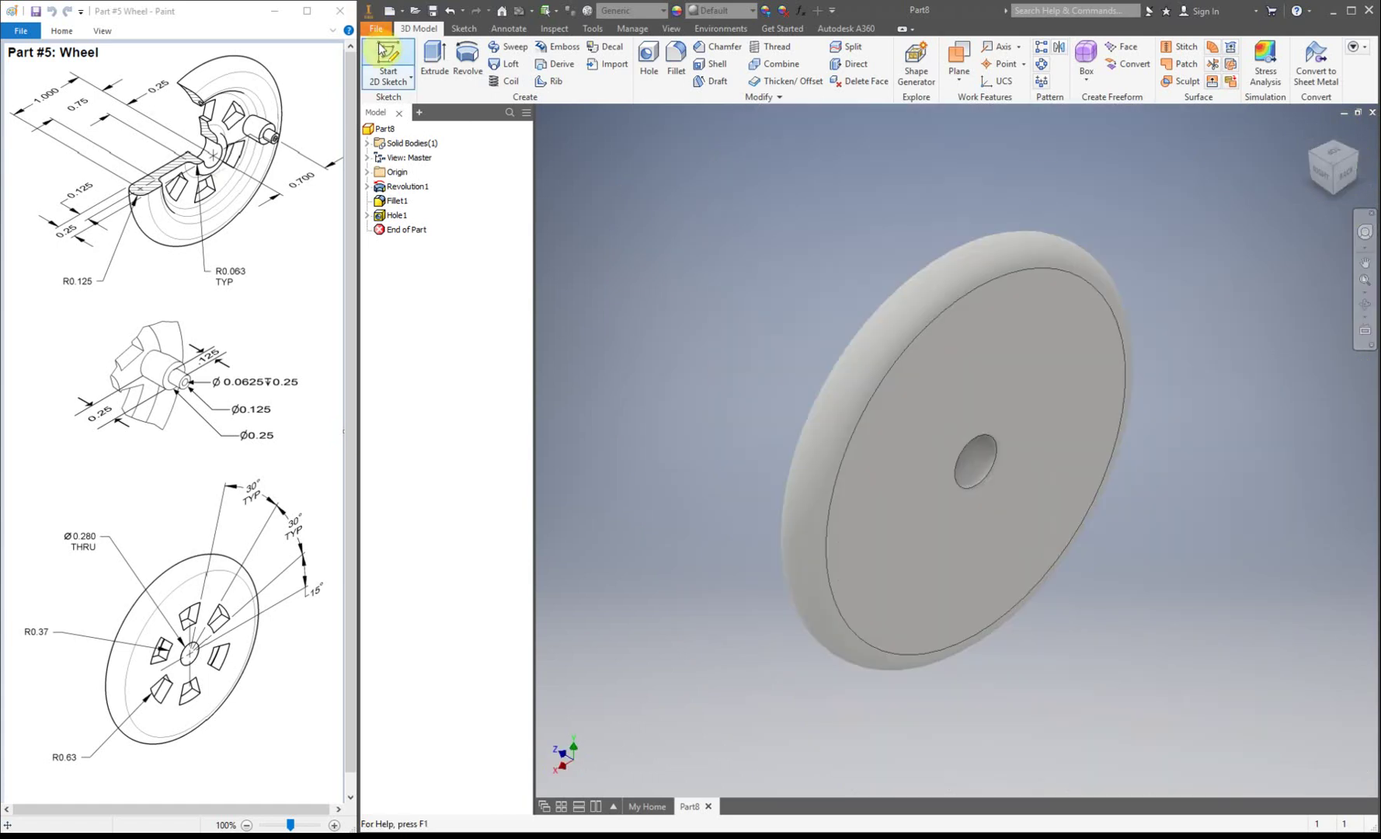
click(1003, 393)
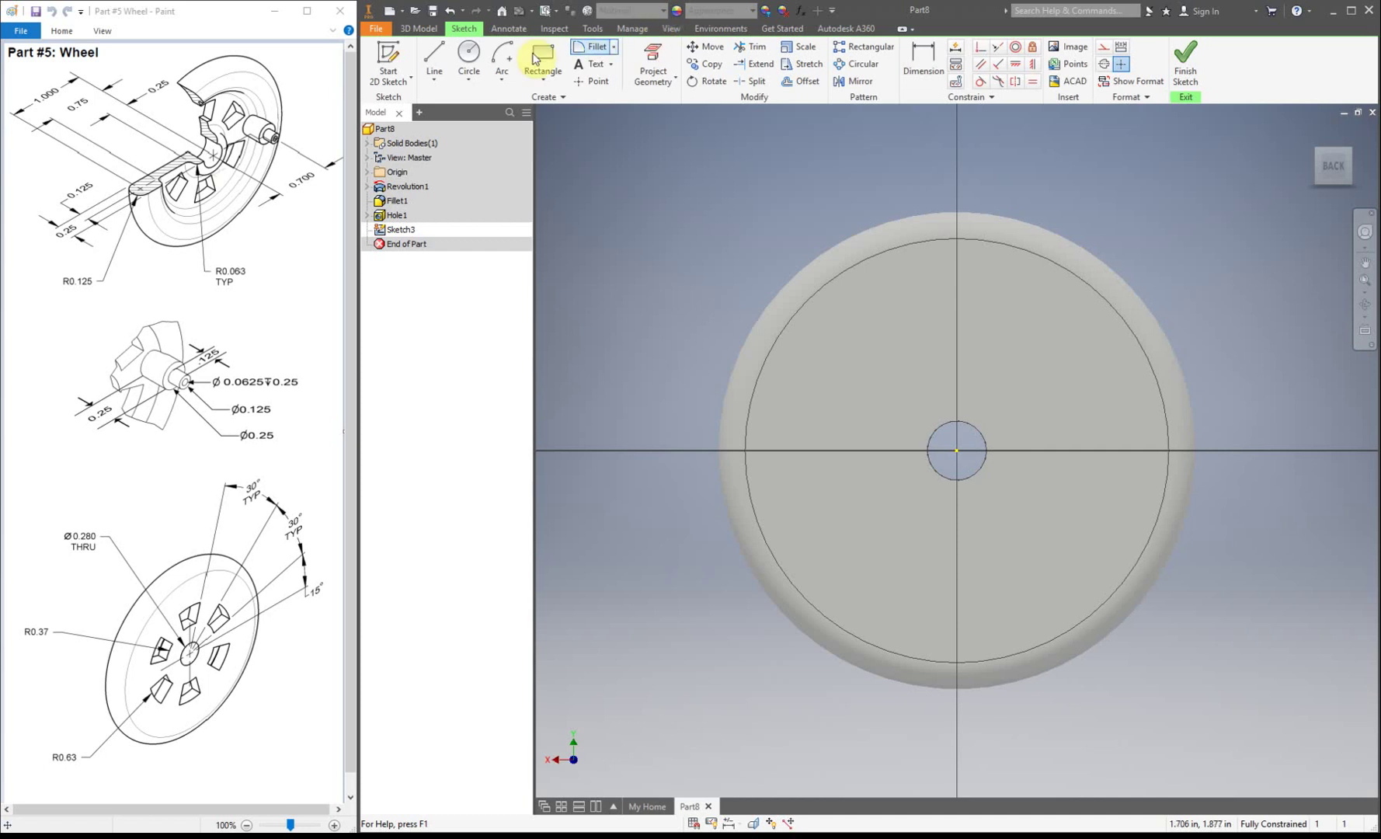
Draw a horizontal construction line from the wheel centre out past the rim
click(437, 56)
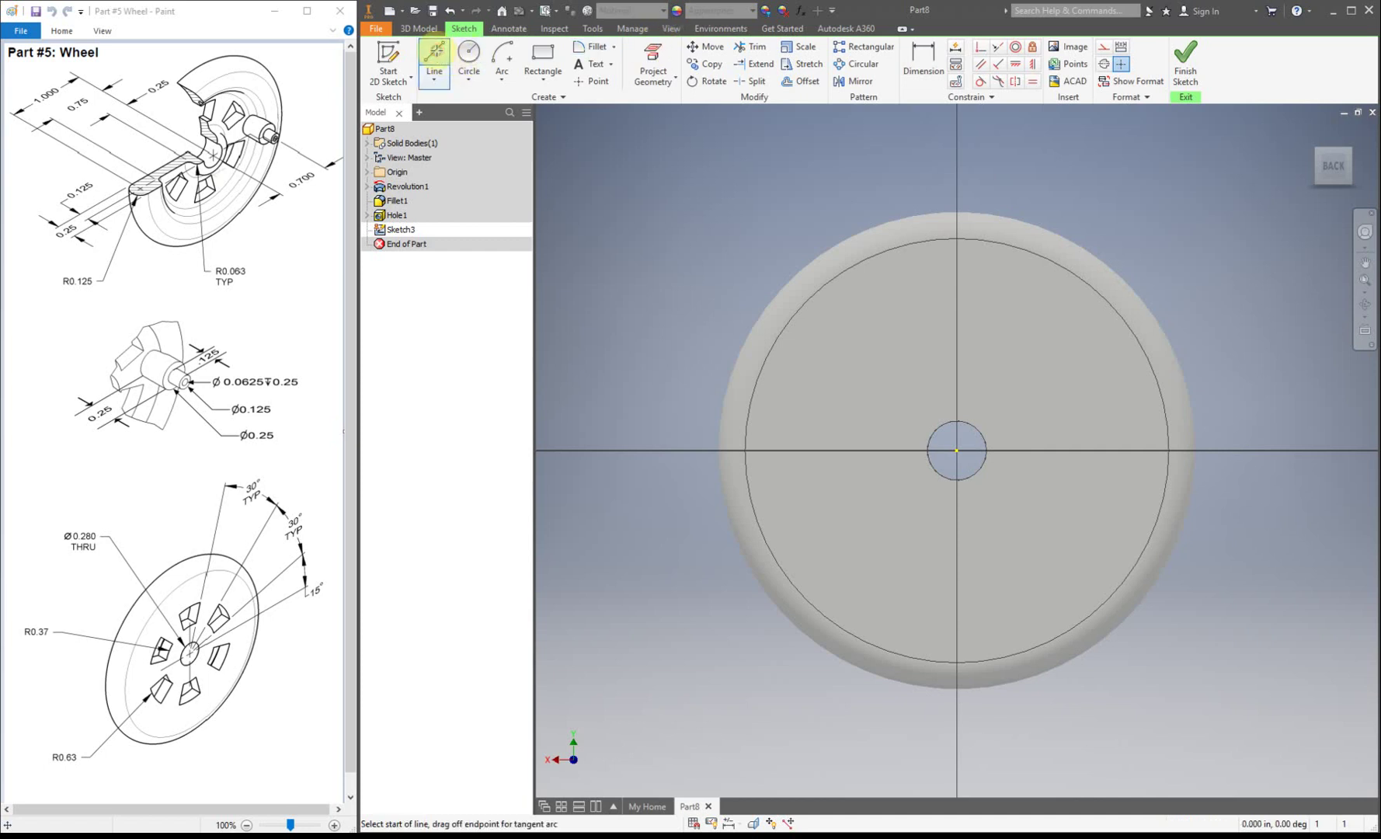
click(1106, 48)
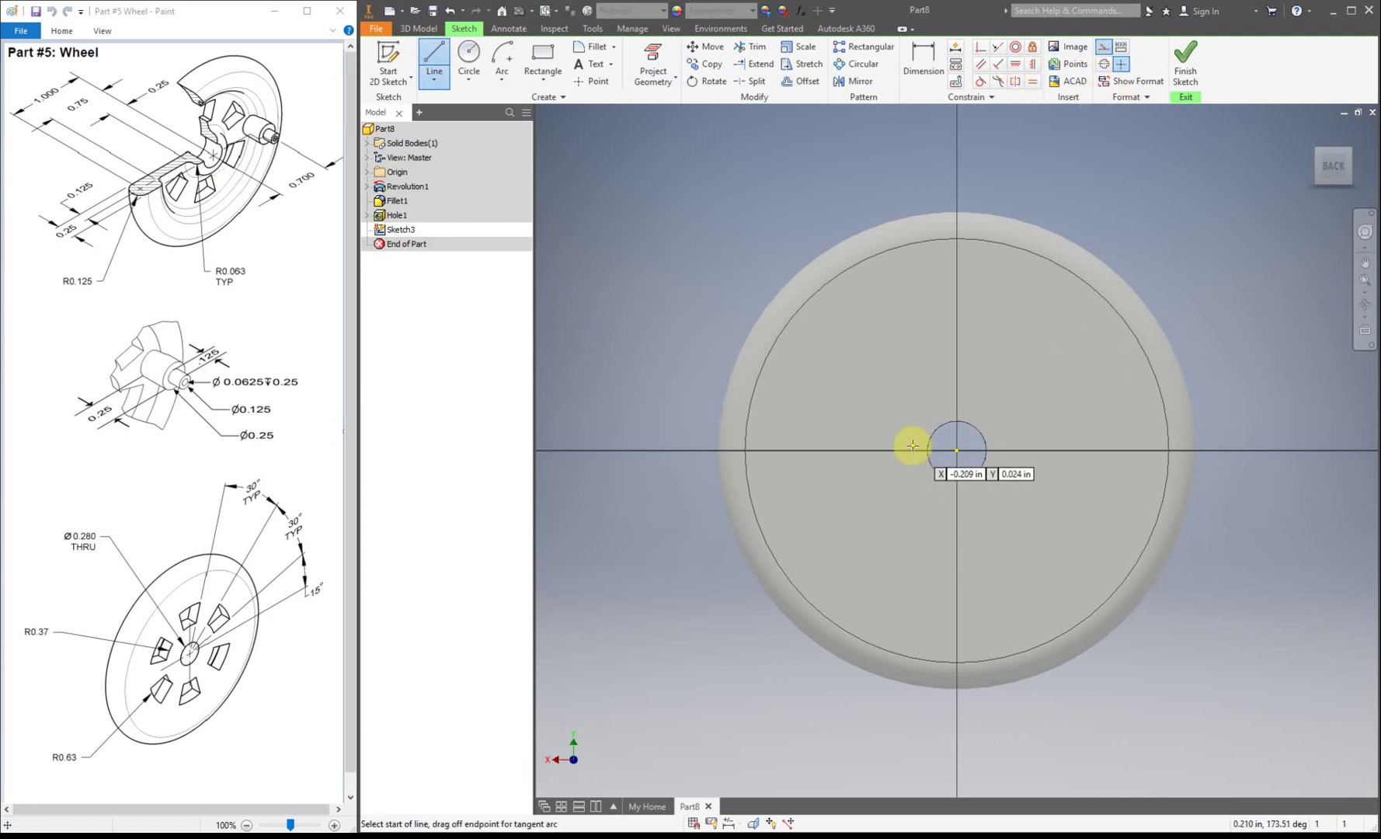
click(957, 450)
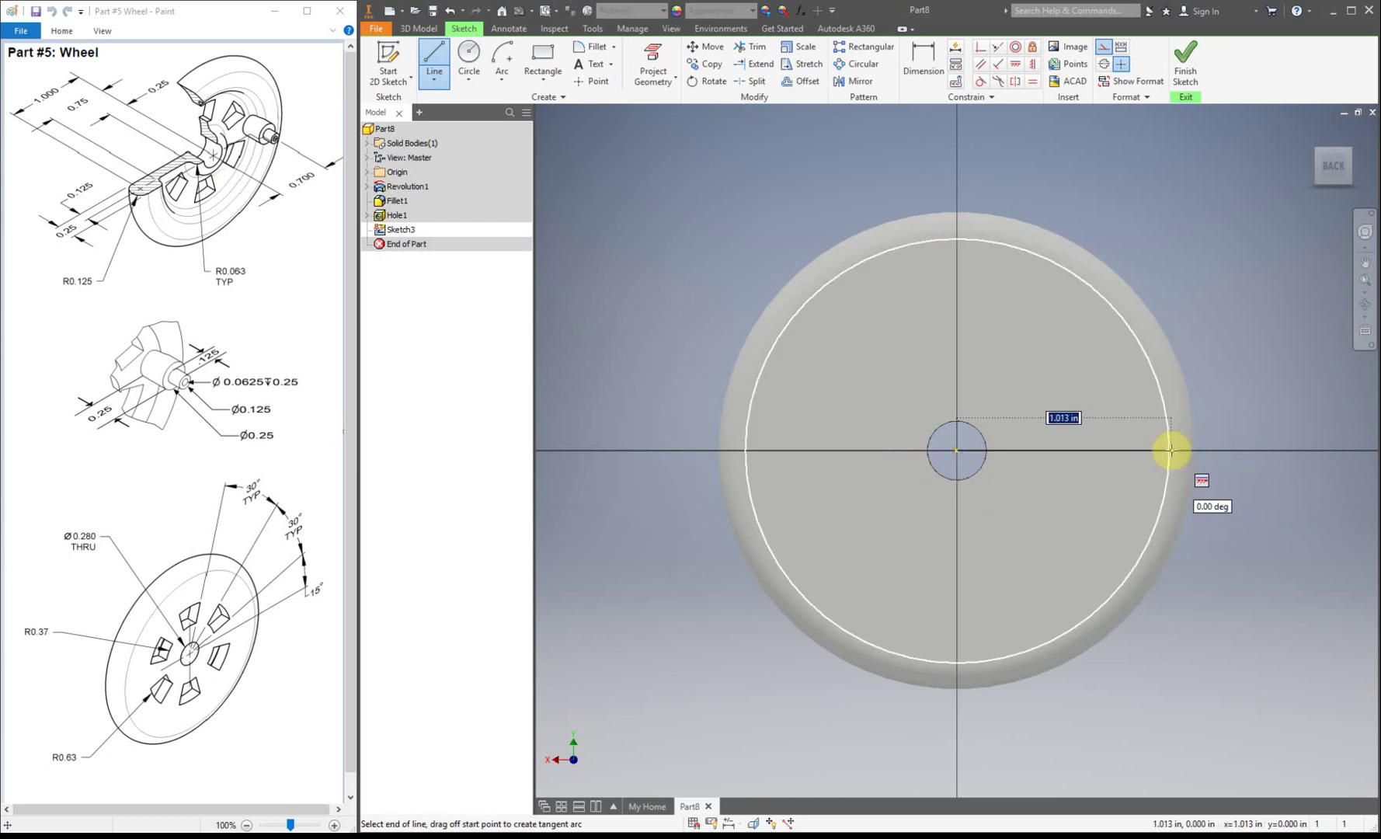
click(1302, 449)
right_click(1265, 297)
click(1230, 445)
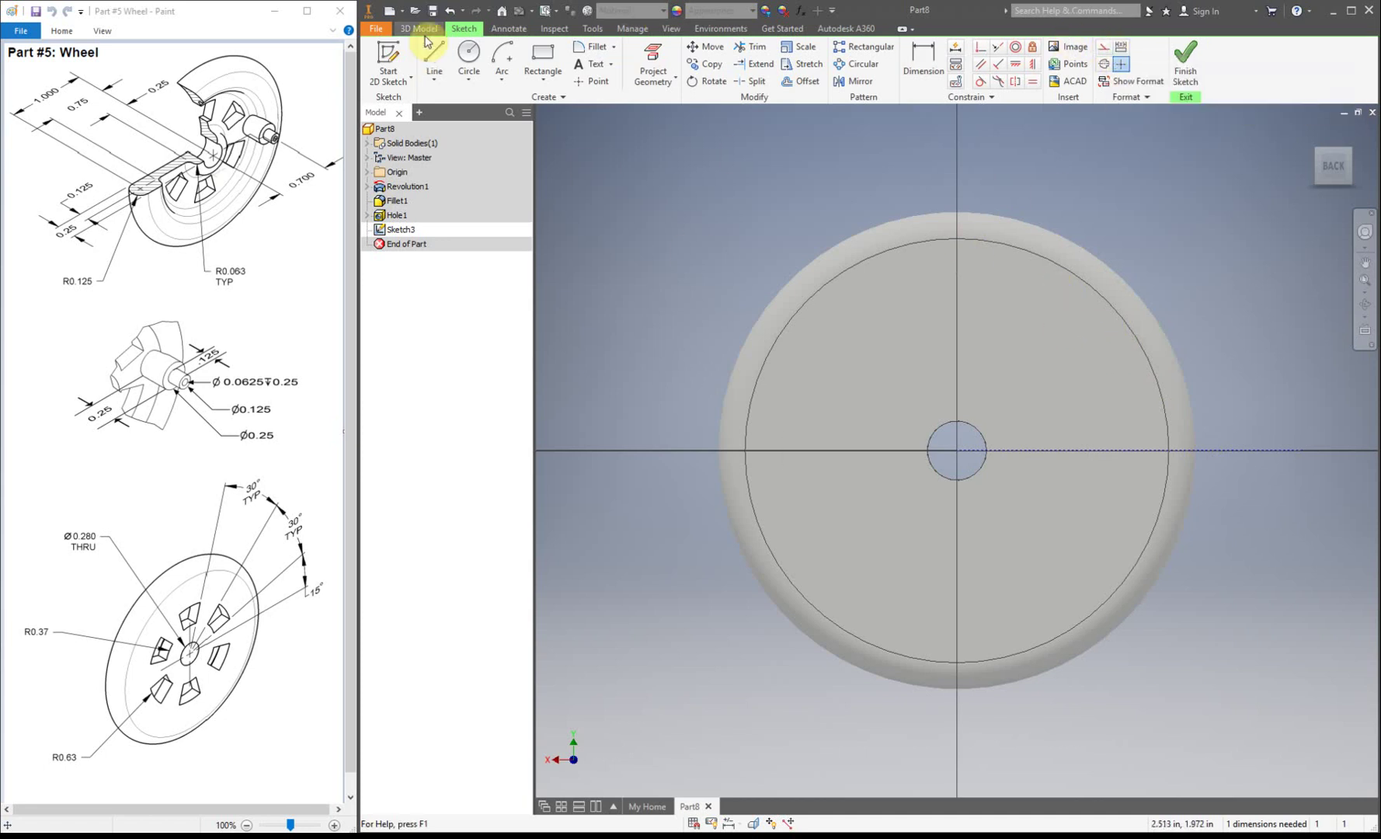
Draw two more lines radiating from the wheel centre toward the upper right
click(434, 58)
click(958, 450)
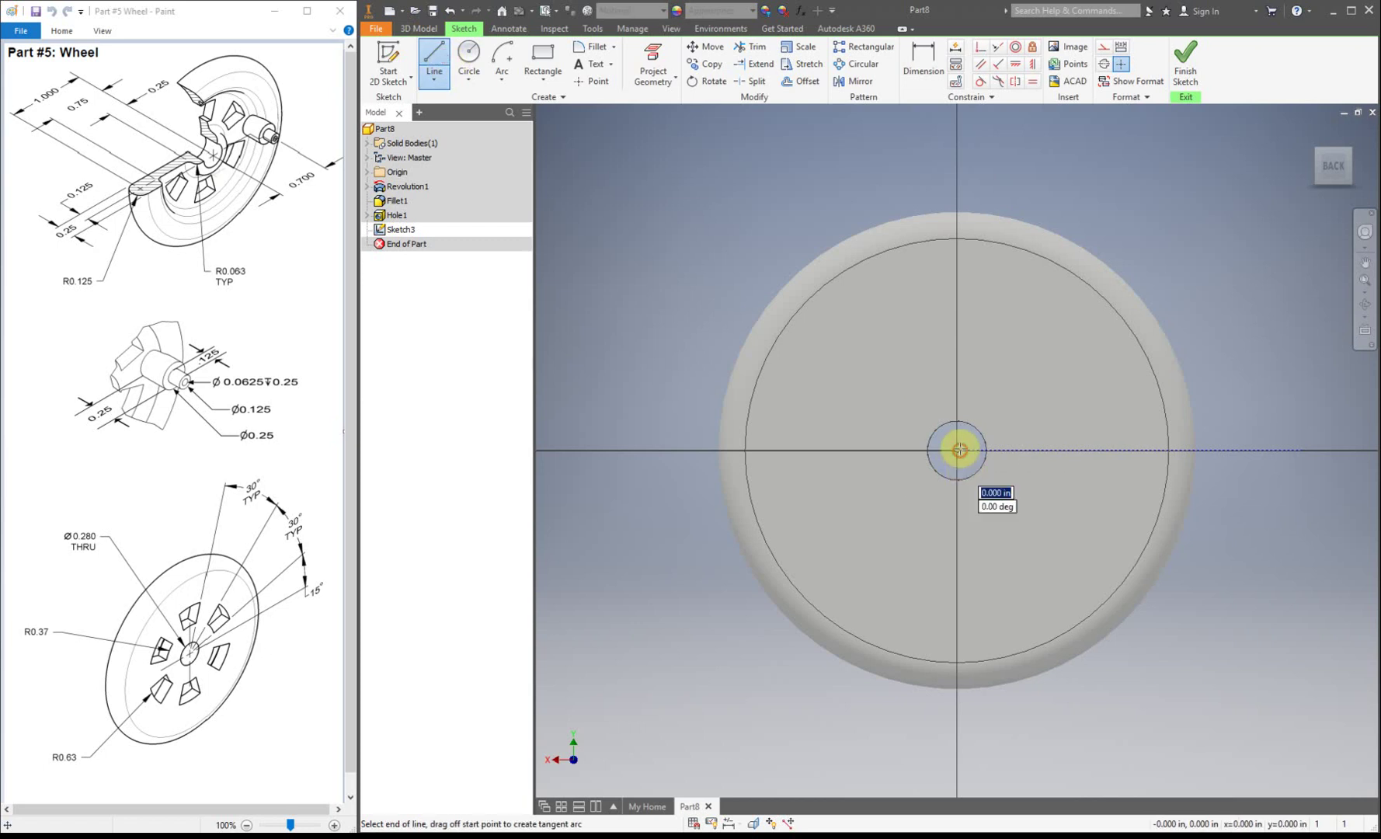
right_click(1161, 215)
click(1126, 209)
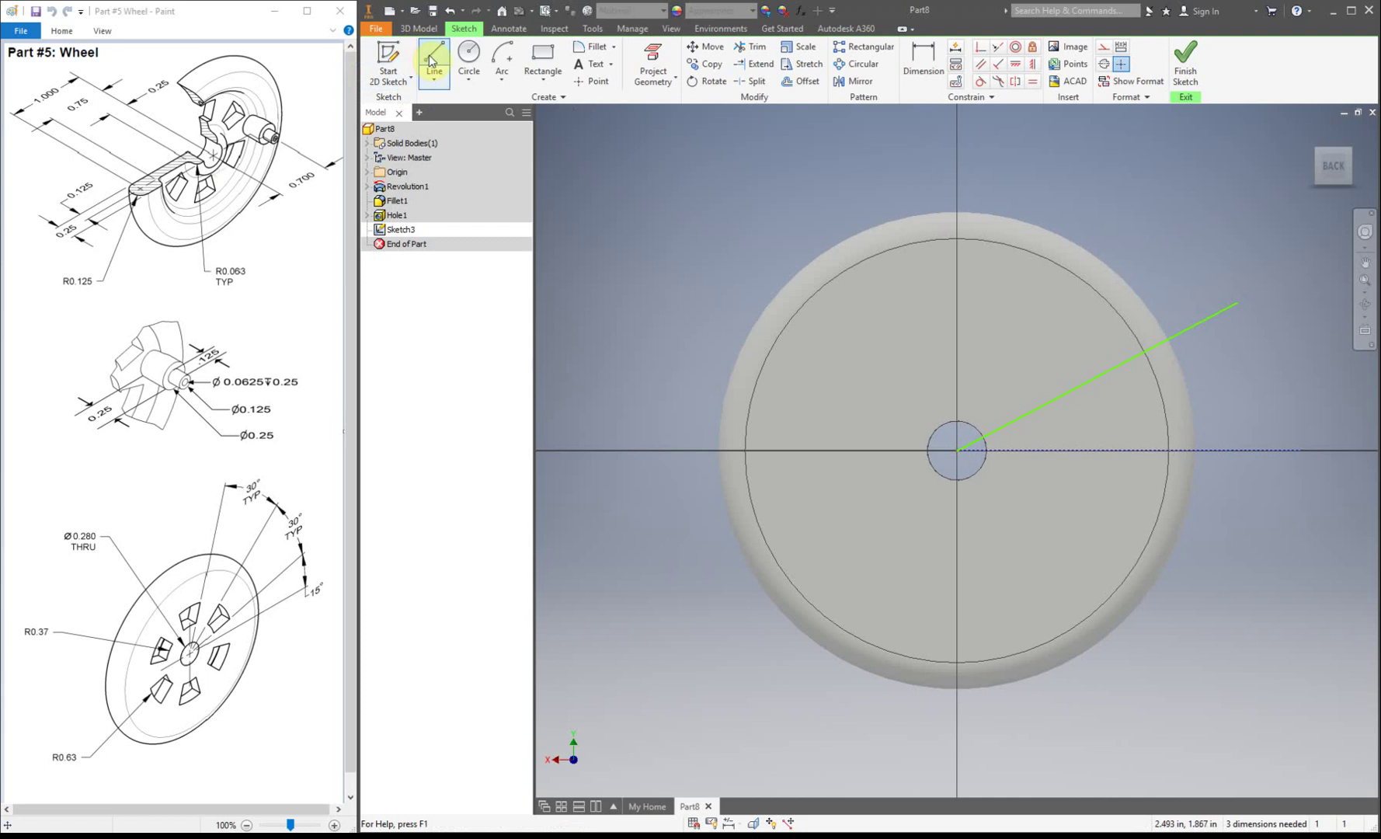
click(434, 58)
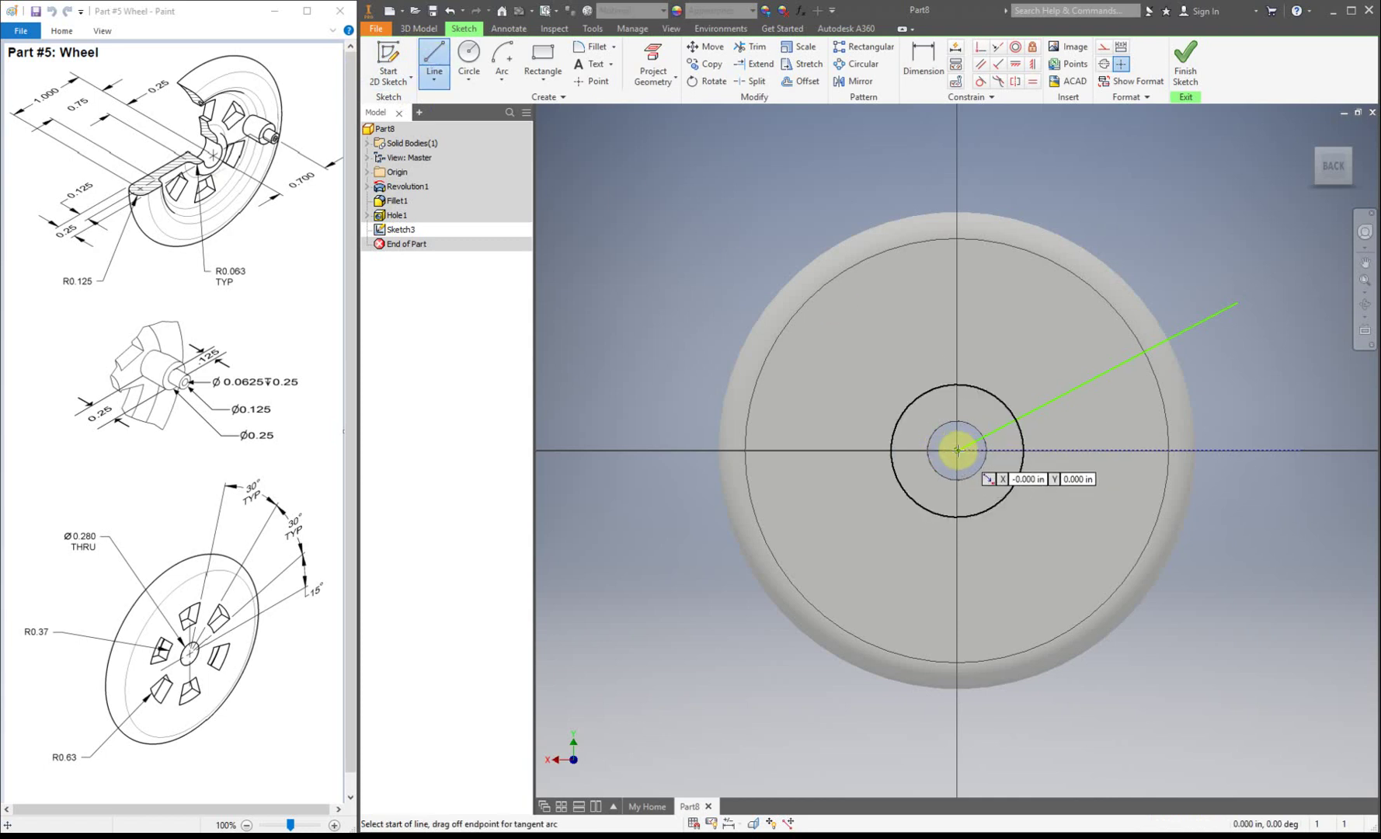
click(960, 450)
click(1144, 201)
right_click(1042, 162)
click(1110, 191)
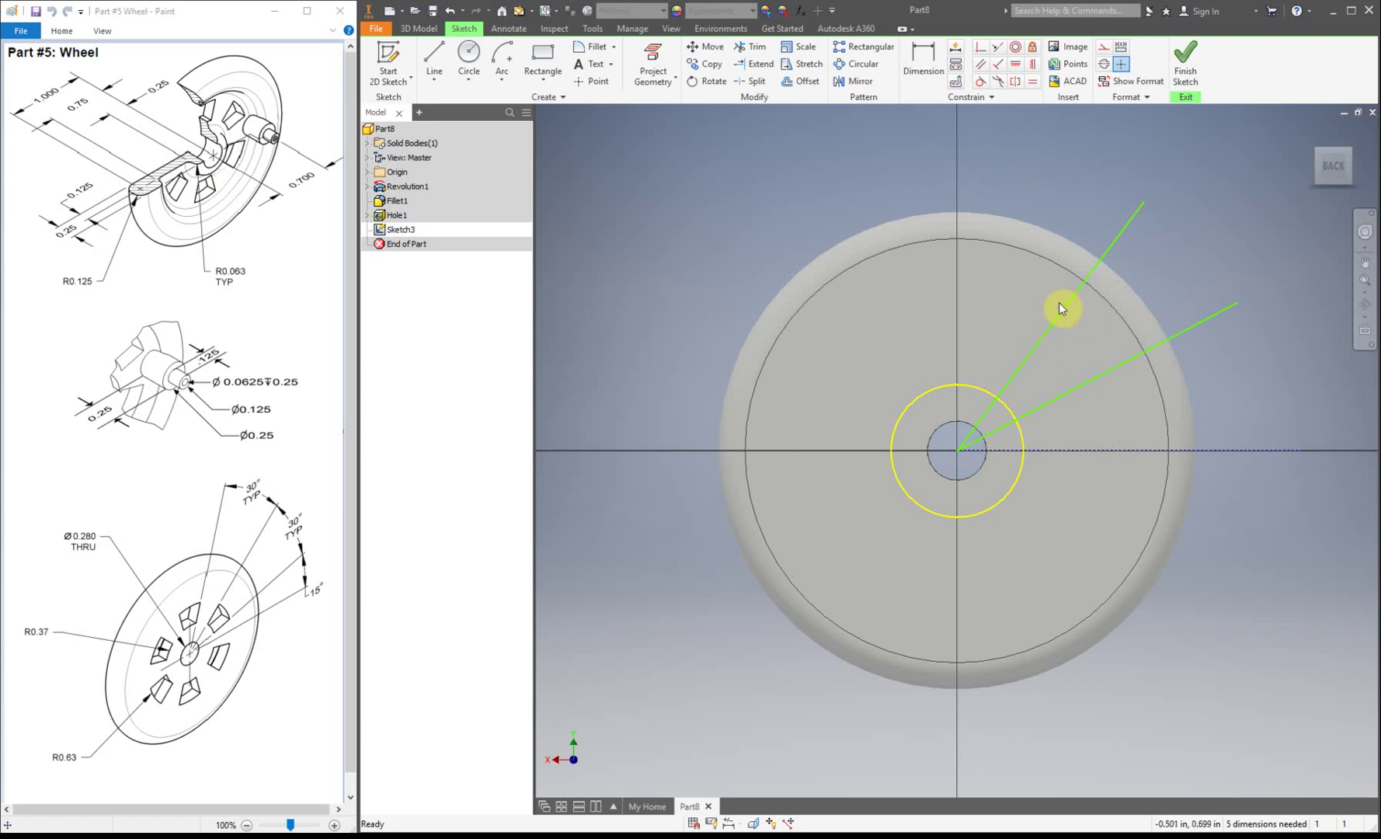
mouse_move(1334, 166)
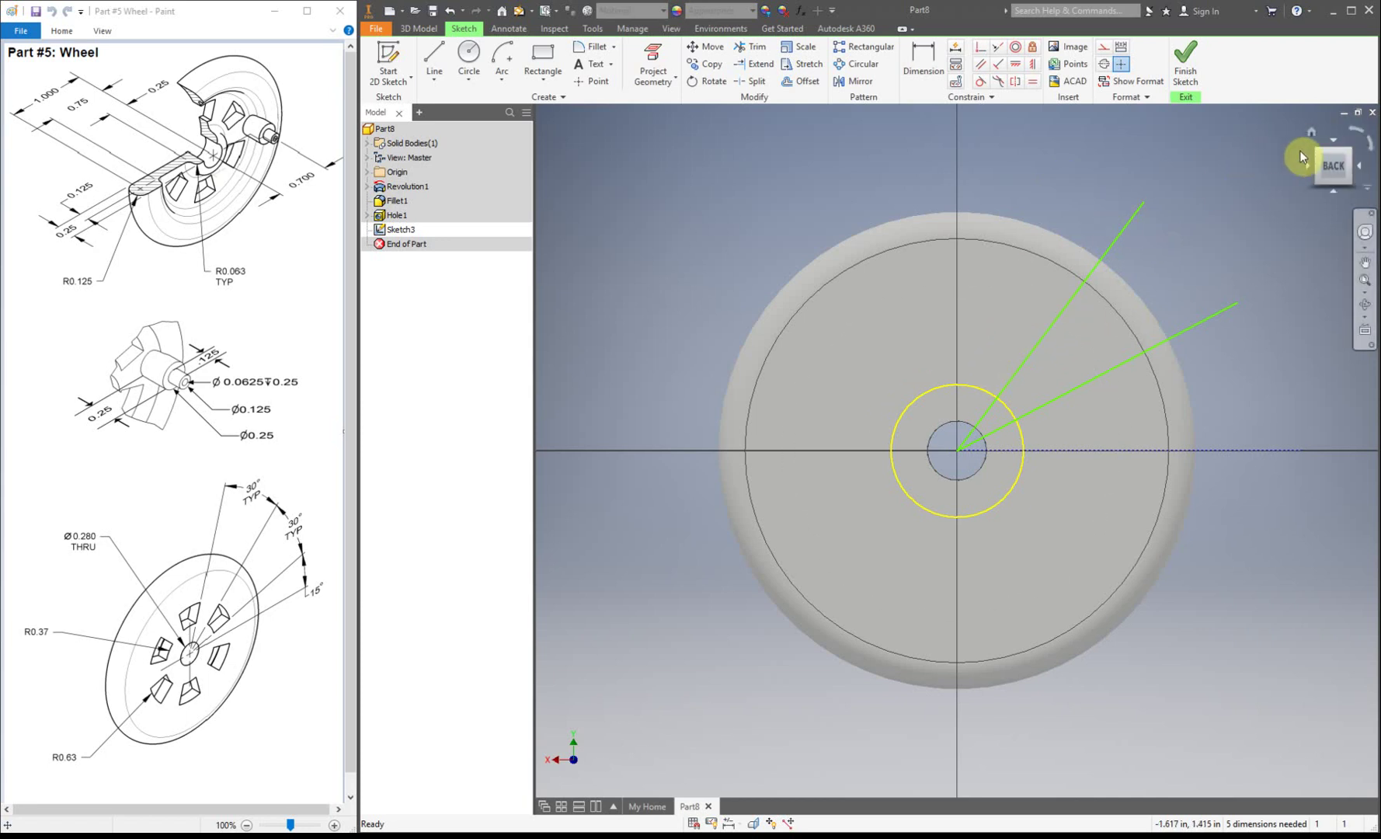
Rotate the view with the ViewCube to face the sketch plane straight on
click(1319, 153)
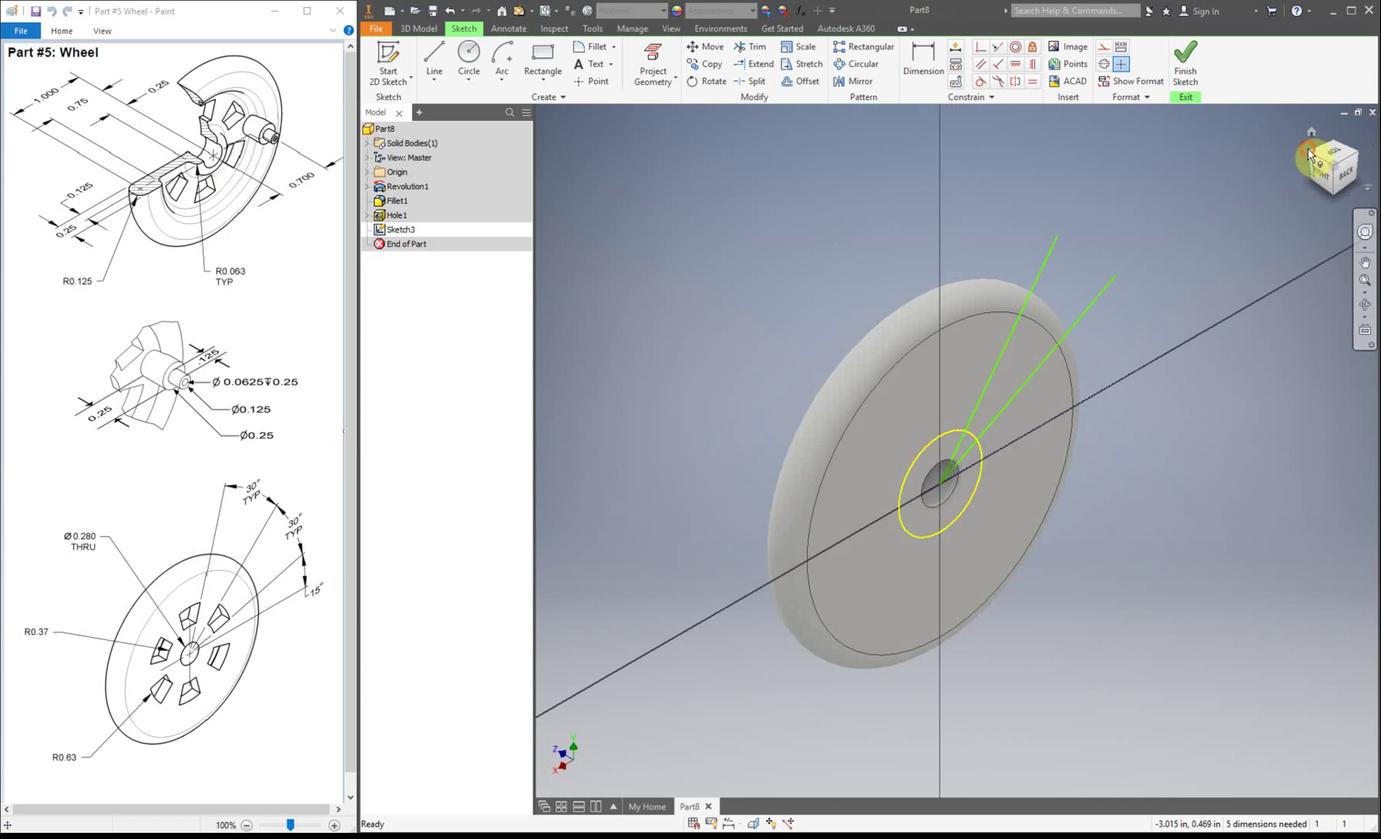
click(1309, 151)
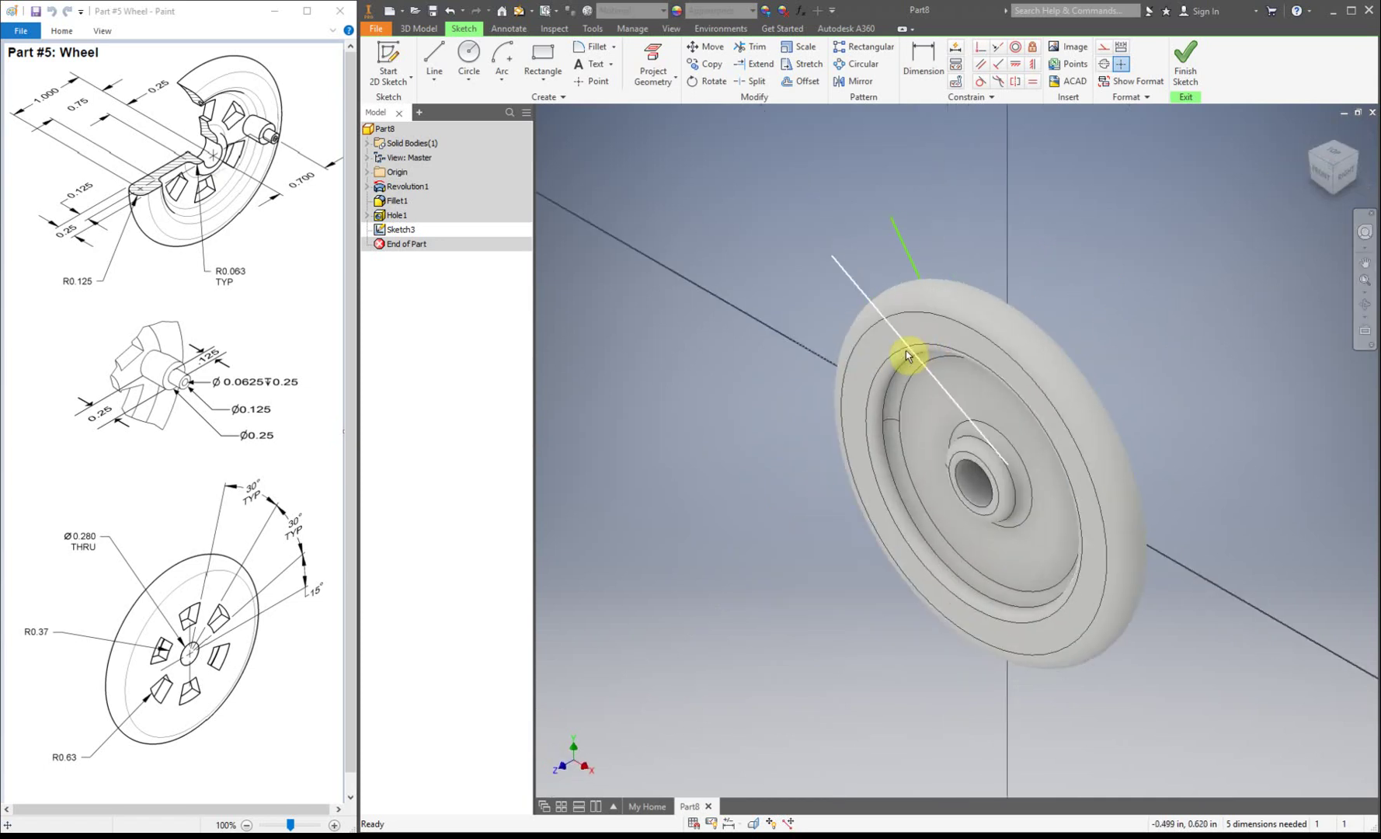
click(1338, 140)
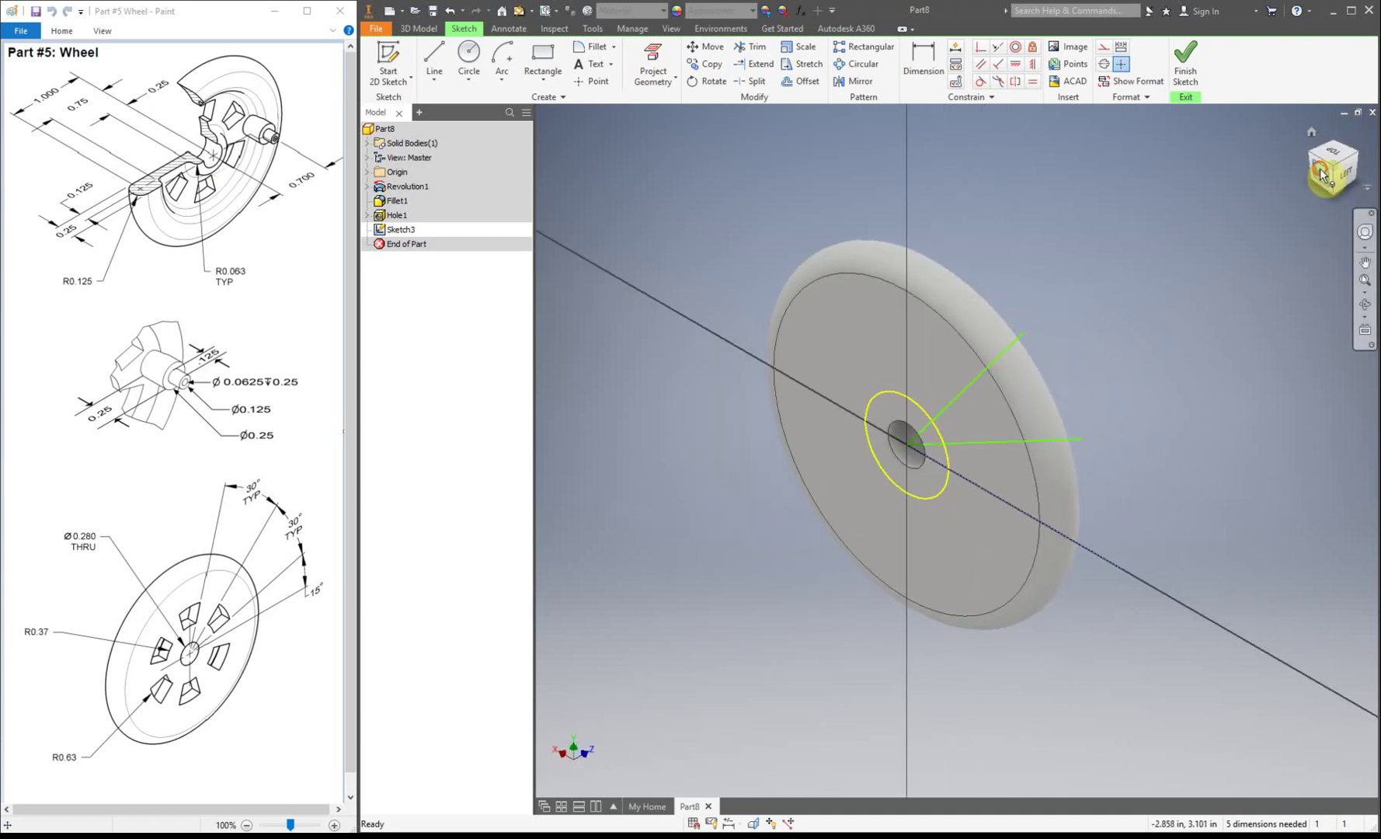
click(1310, 175)
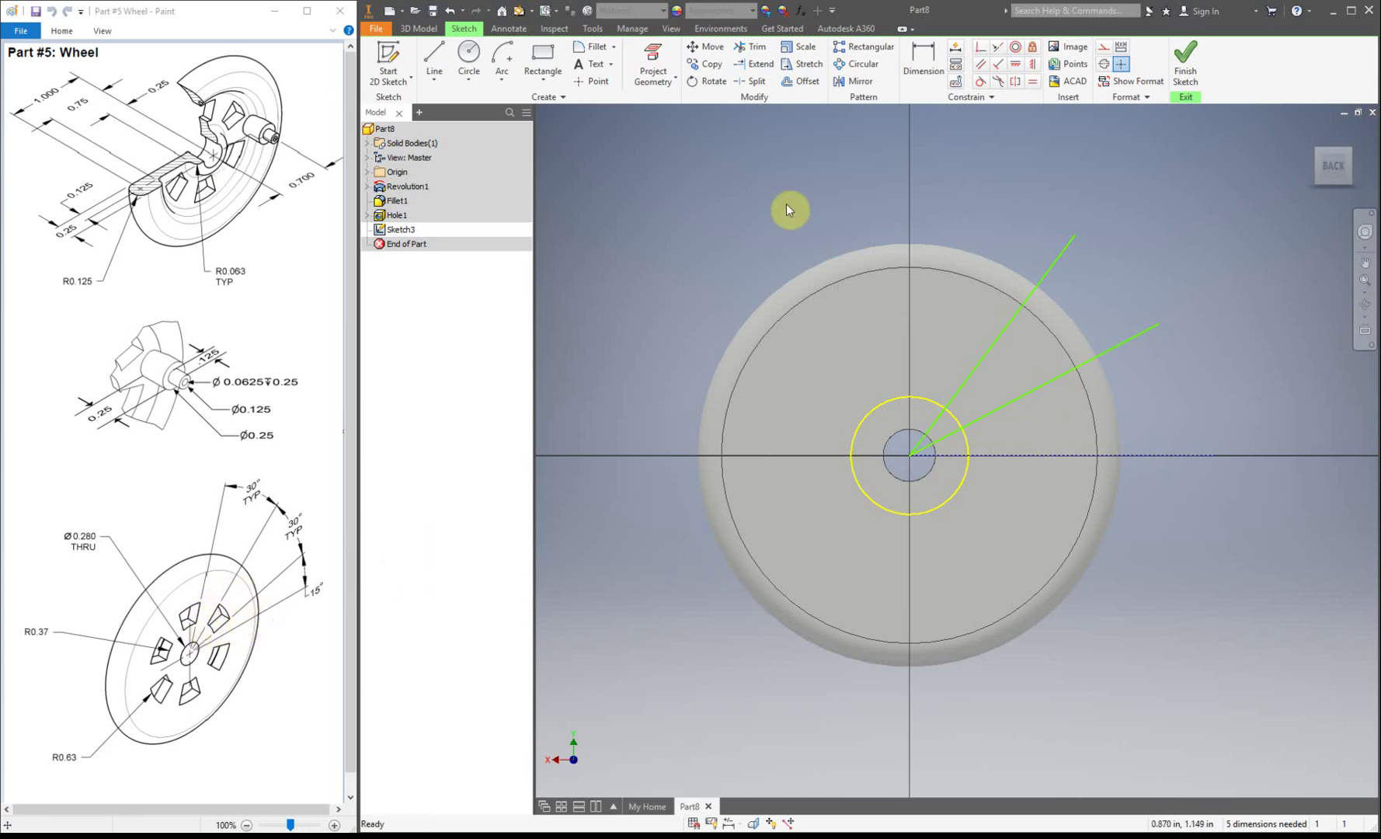
click(923, 61)
Dimension the lower sketch line at 15° from the horizontal axis
click(1134, 337)
click(1158, 455)
click(1169, 410)
text(15)
key(Return)
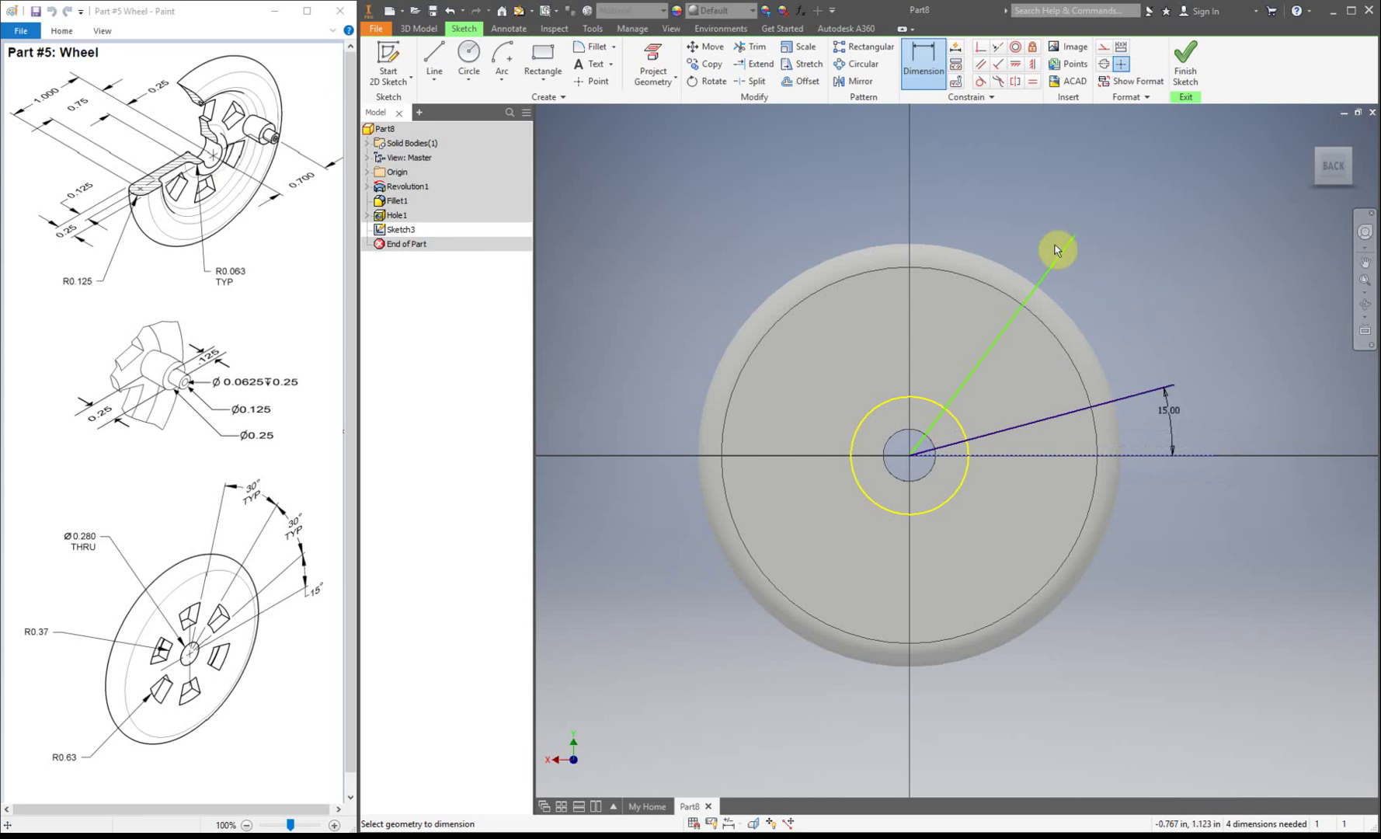
Dimension the angle between the upper line and the 15° line to 30°
click(1053, 265)
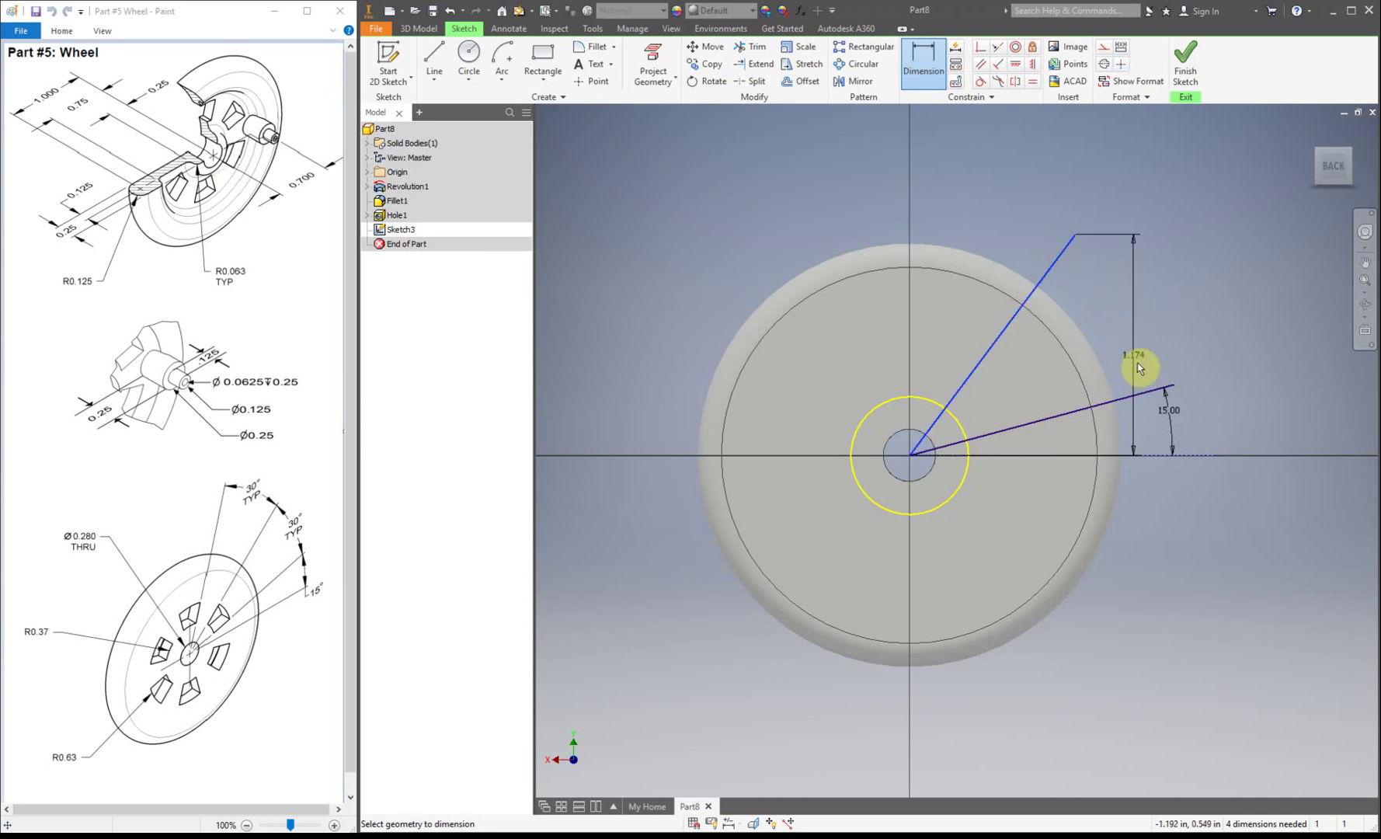
click(1151, 392)
click(1126, 311)
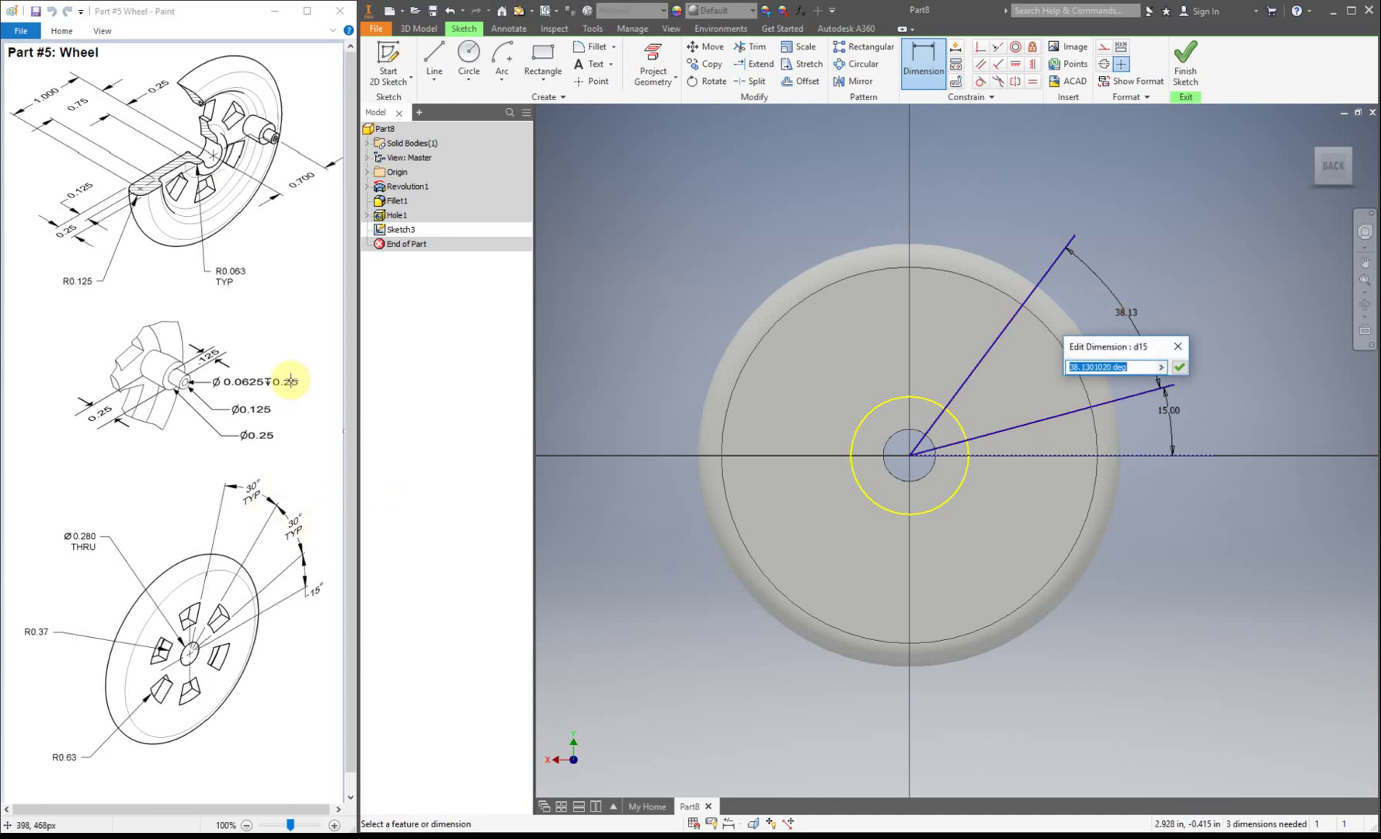
text(30)
key(Return)
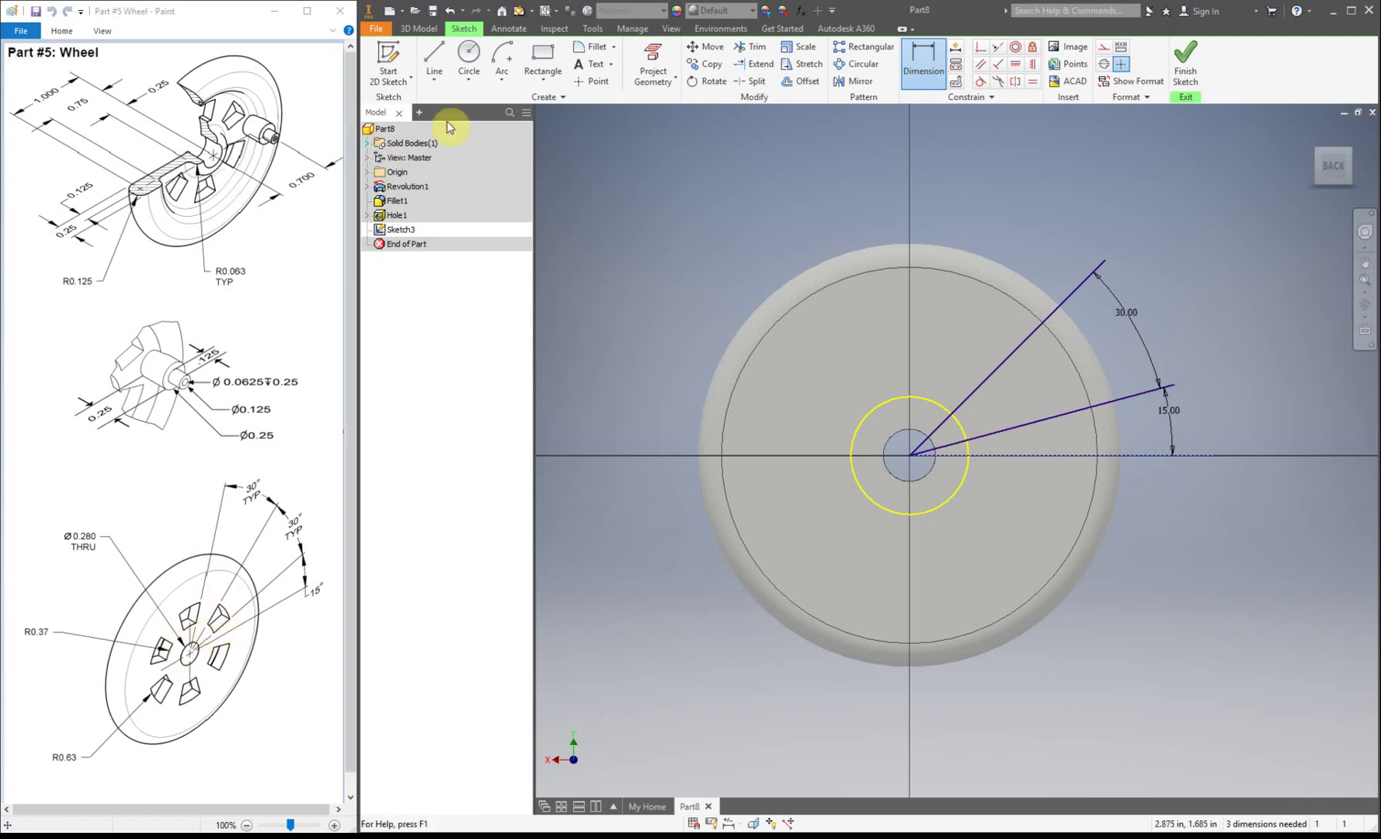
click(513, 64)
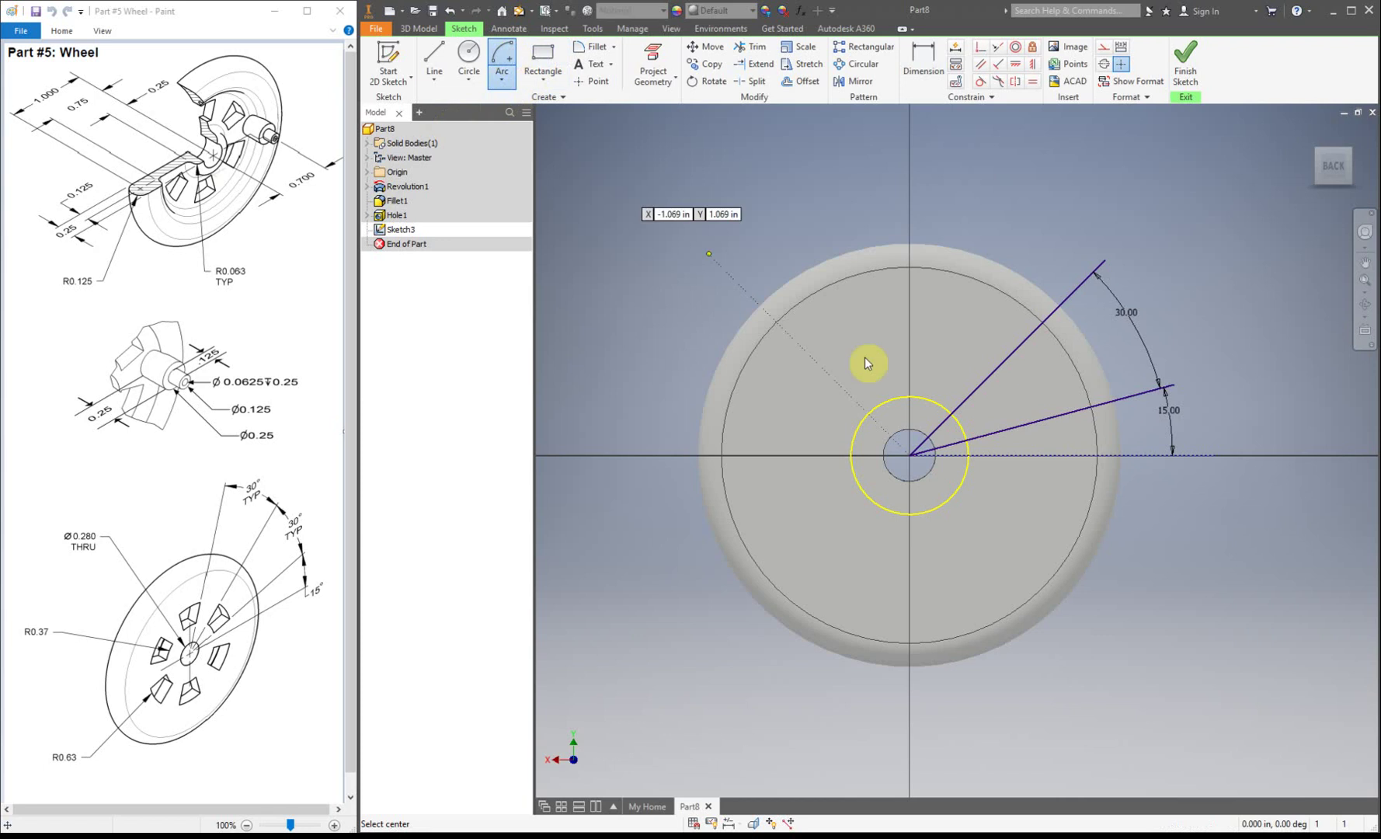
Draw two centre-point arcs from the wheel centre spanning between the two radial lines
click(909, 455)
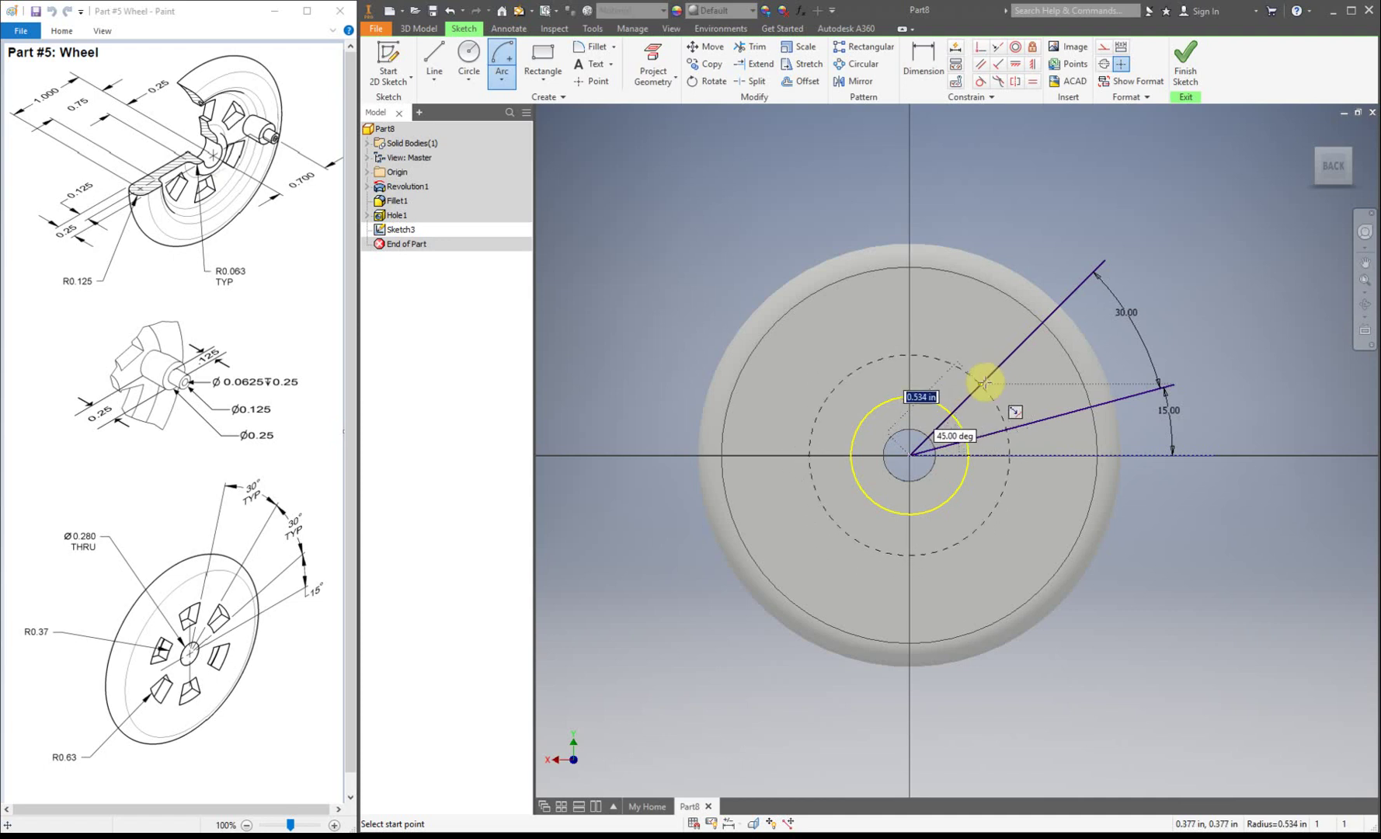
click(982, 384)
click(1006, 425)
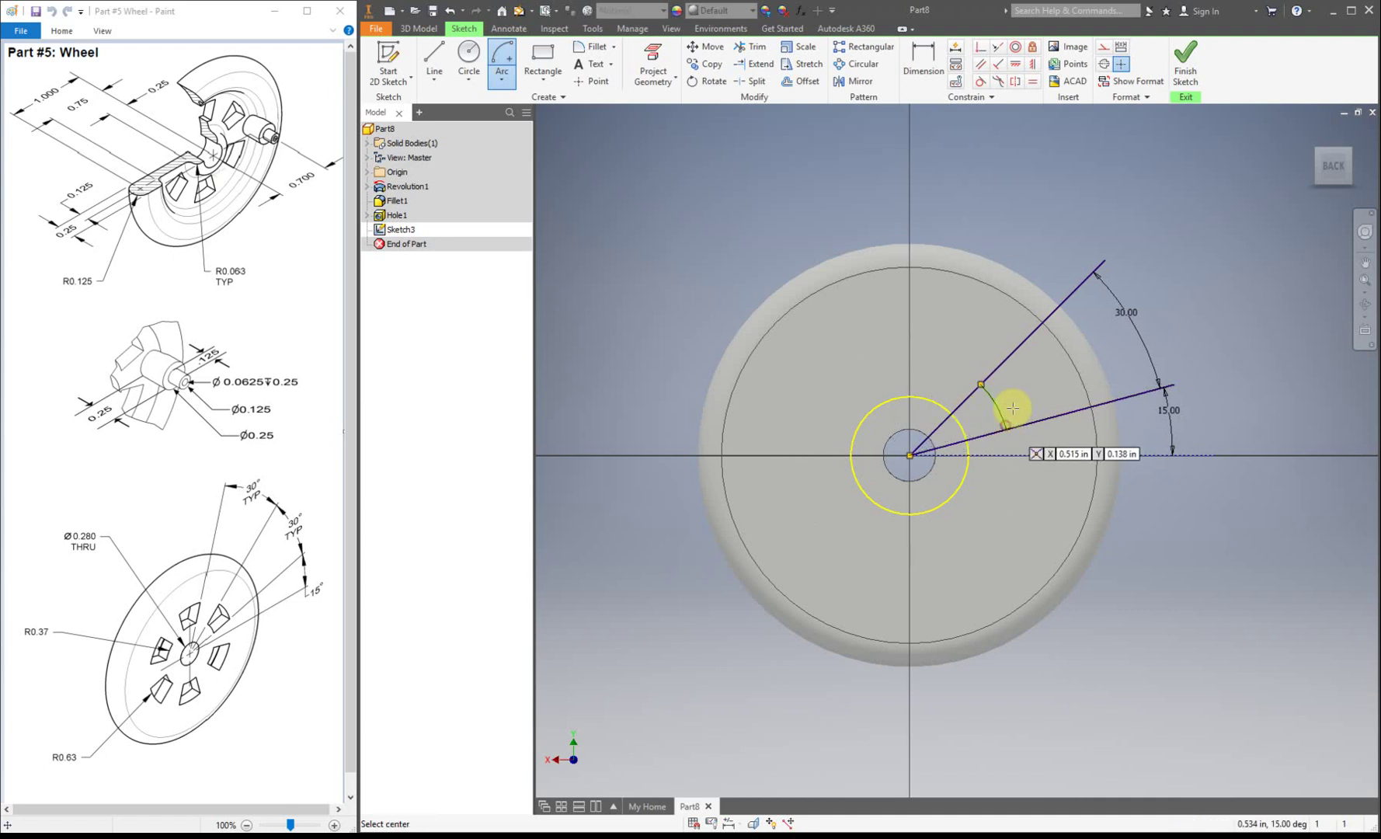
click(909, 455)
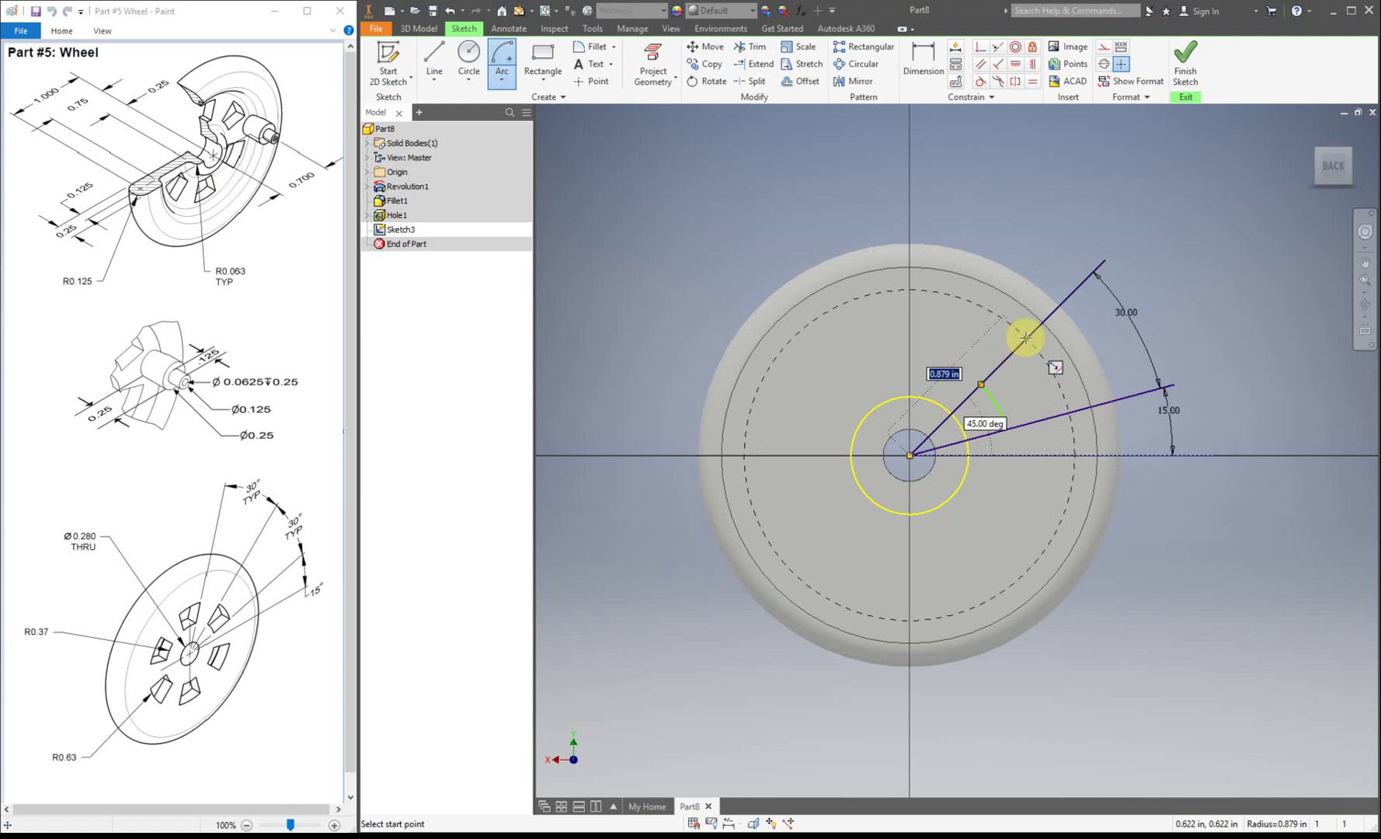
click(1025, 337)
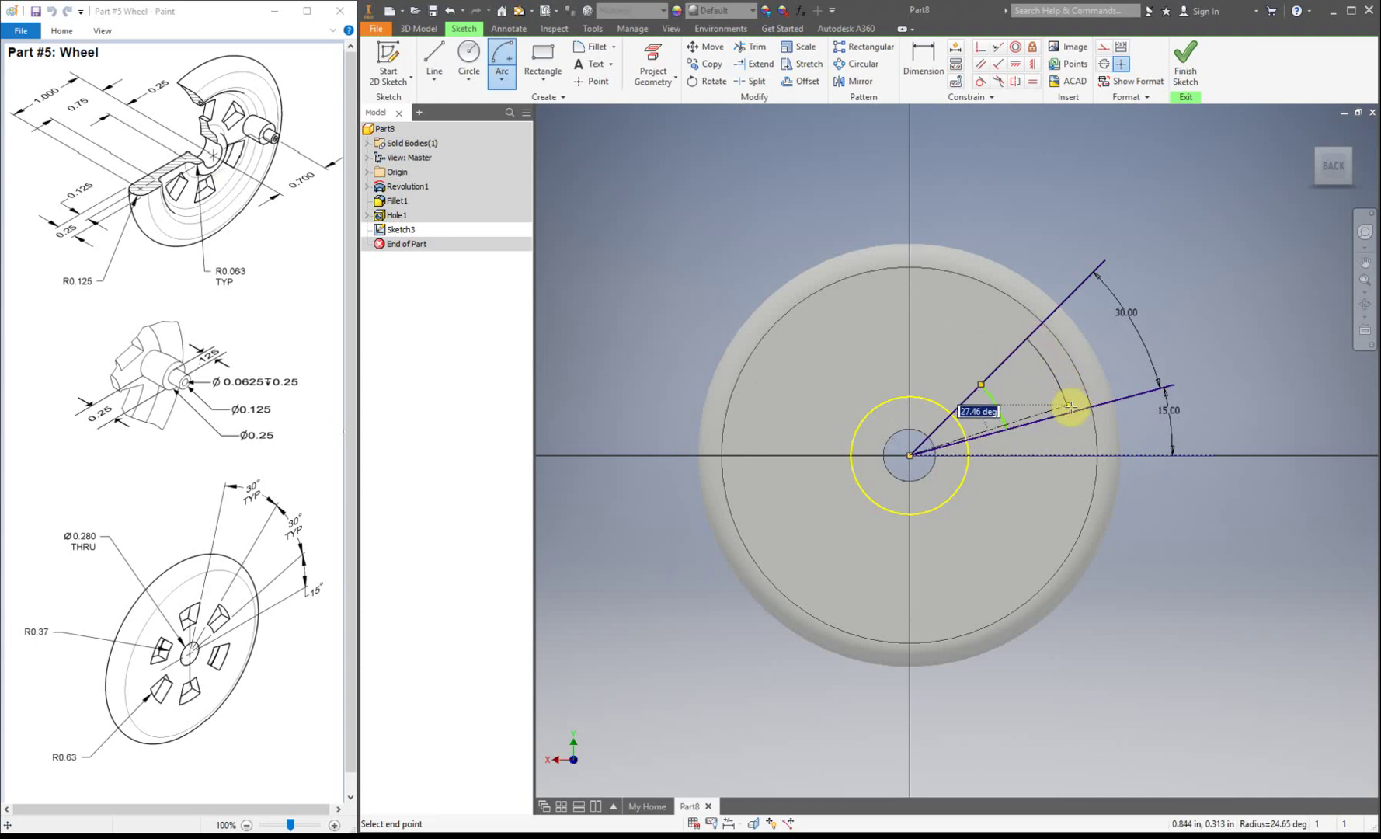
click(1070, 410)
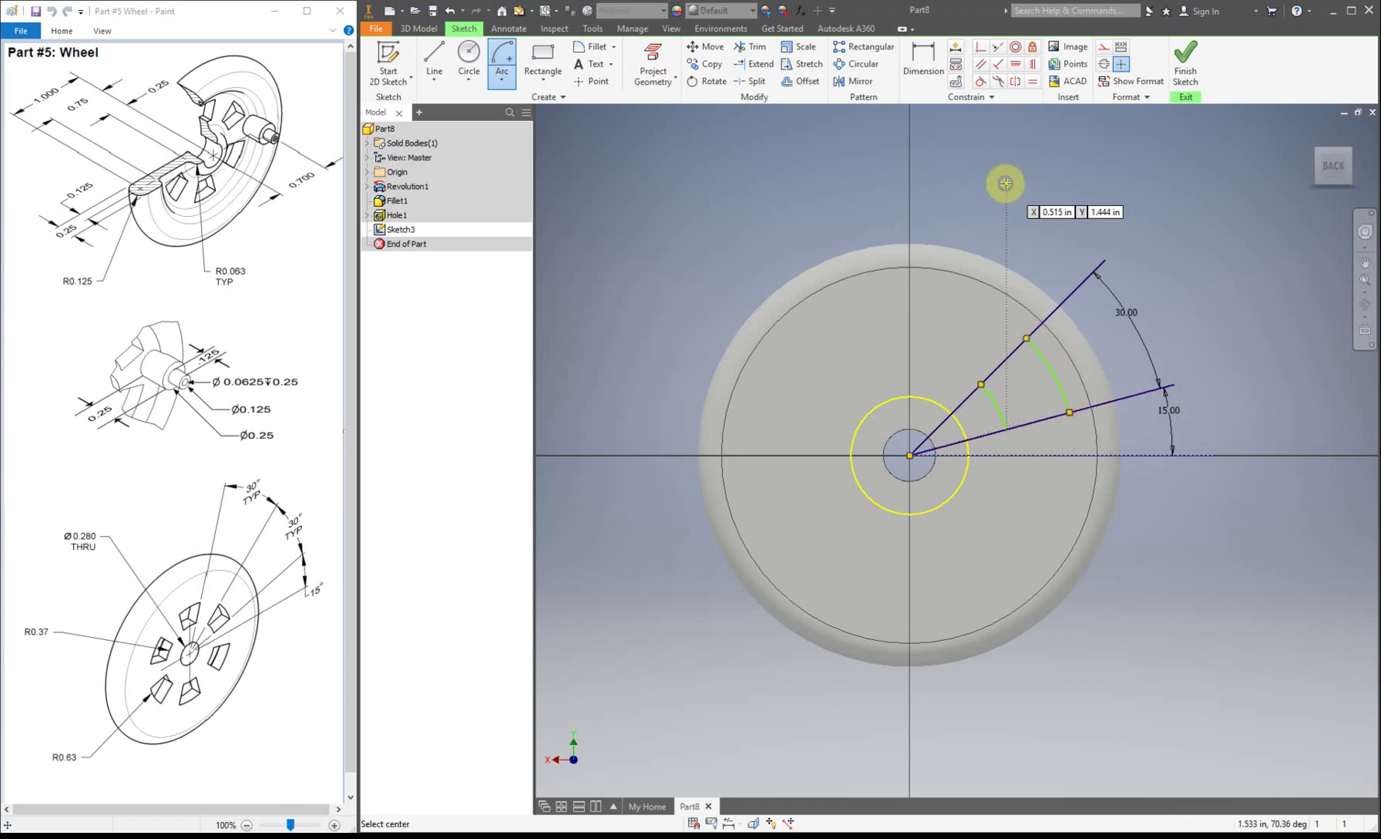
right_click(1063, 183)
click(1053, 249)
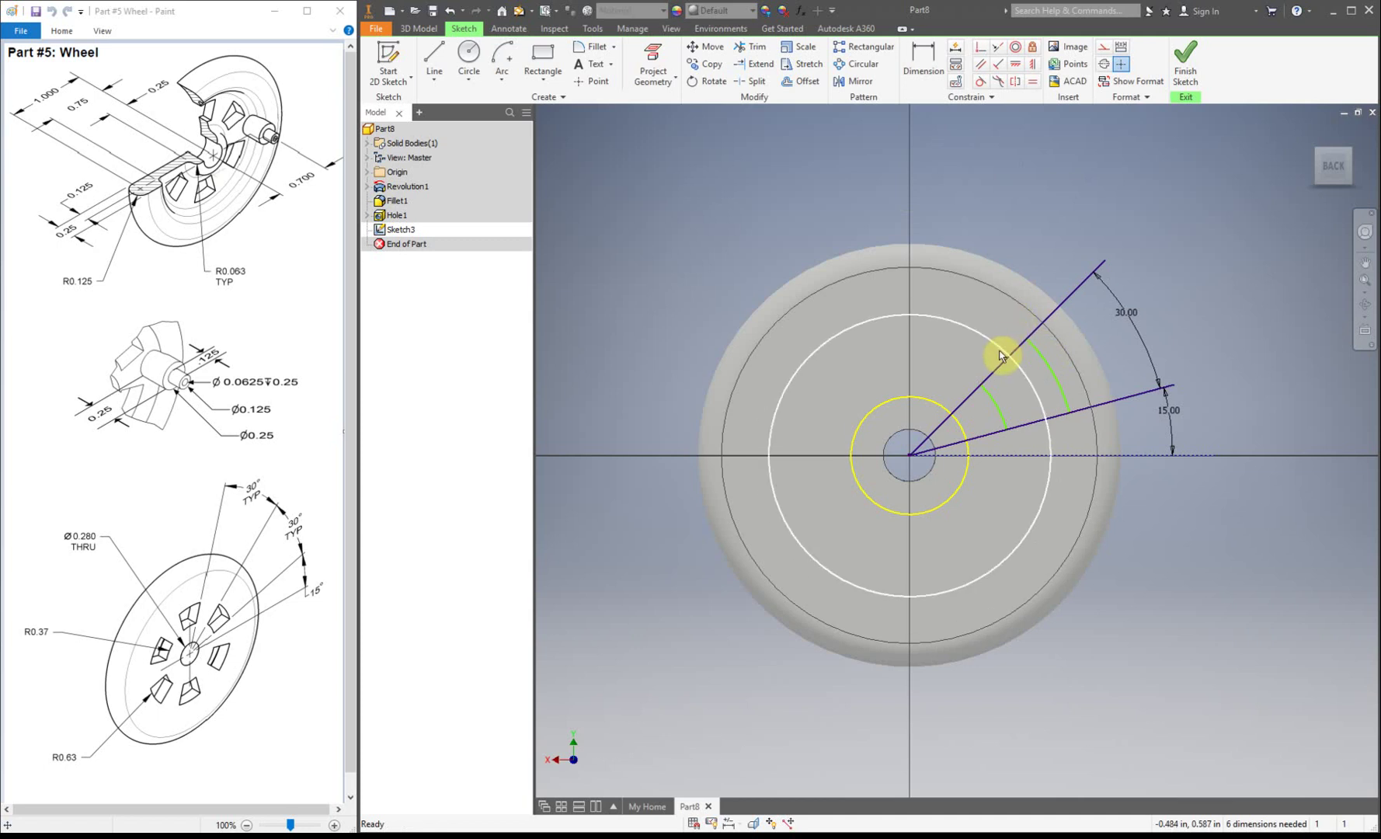
Dimension the inner arc radius to 0.37 and the outer arc radius to 0.63
click(923, 63)
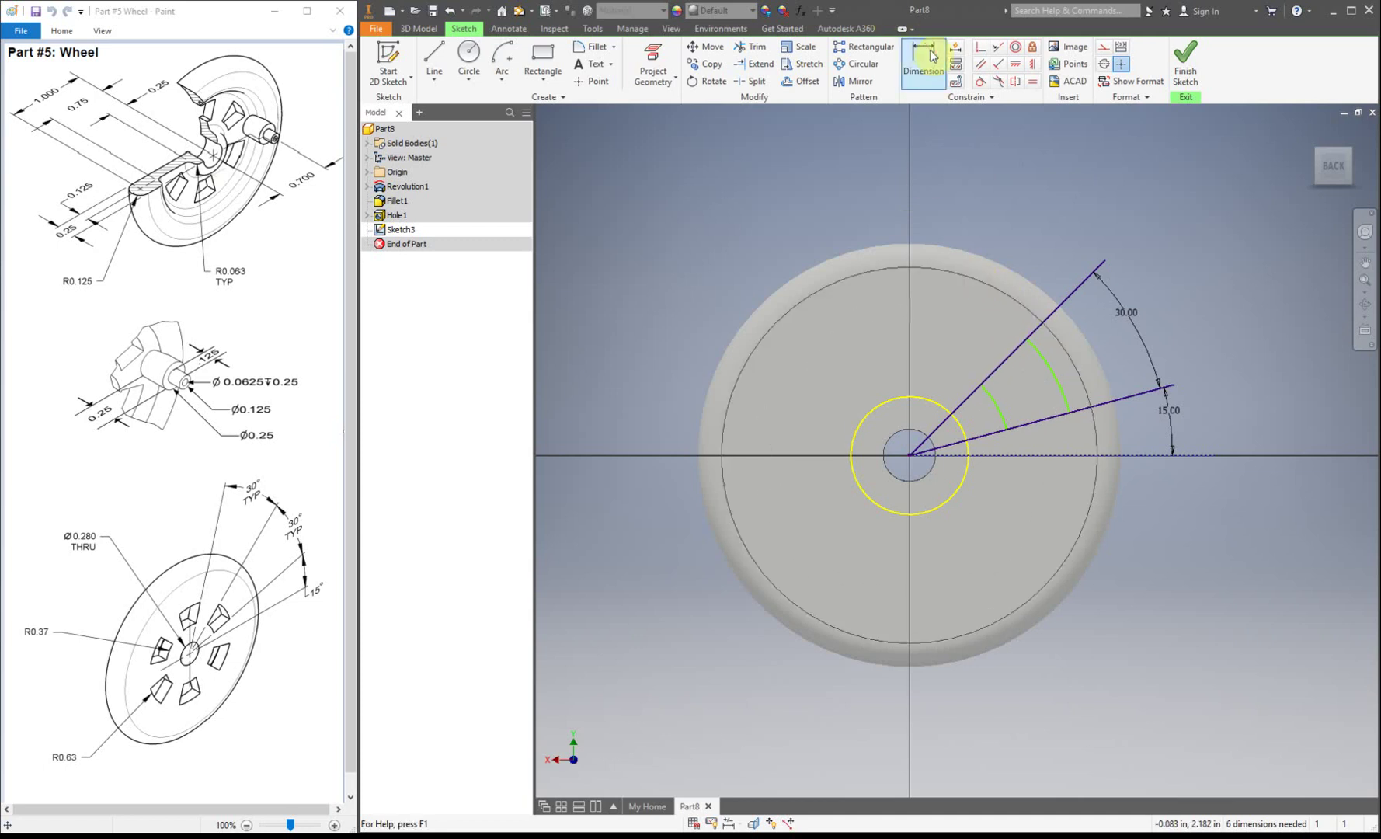
click(1007, 423)
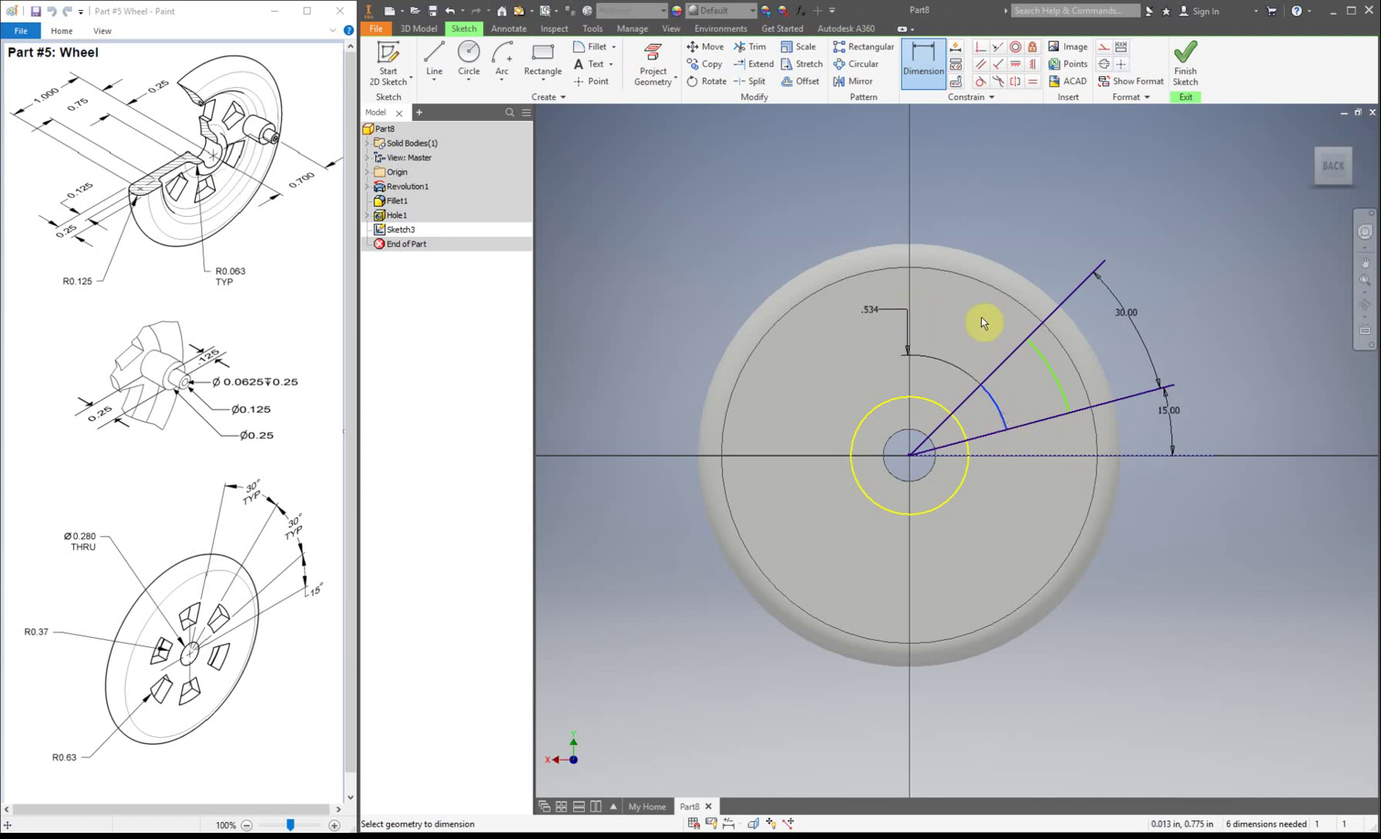
click(1152, 540)
text(0.37)
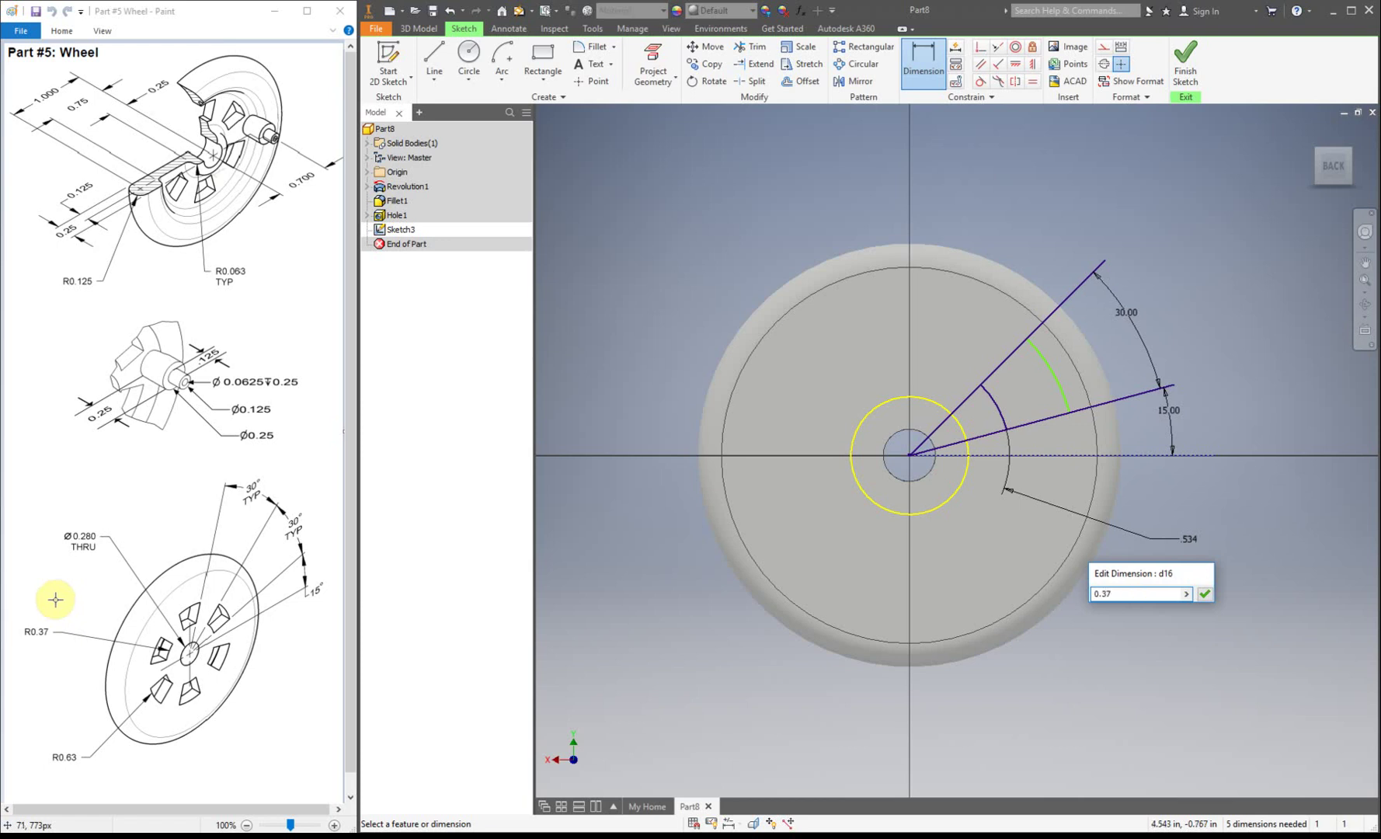
key(Return)
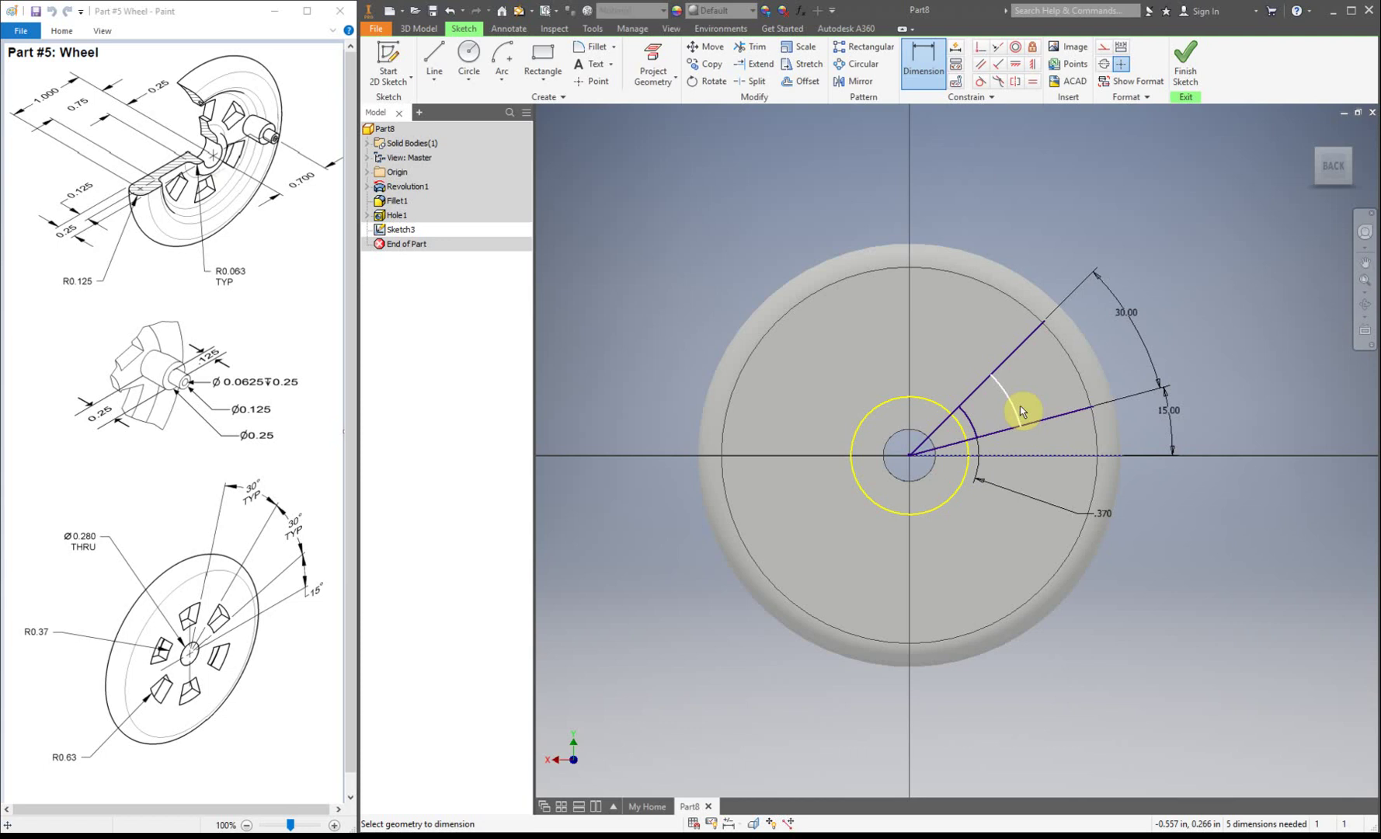
click(1022, 412)
click(1180, 483)
text(0.63)
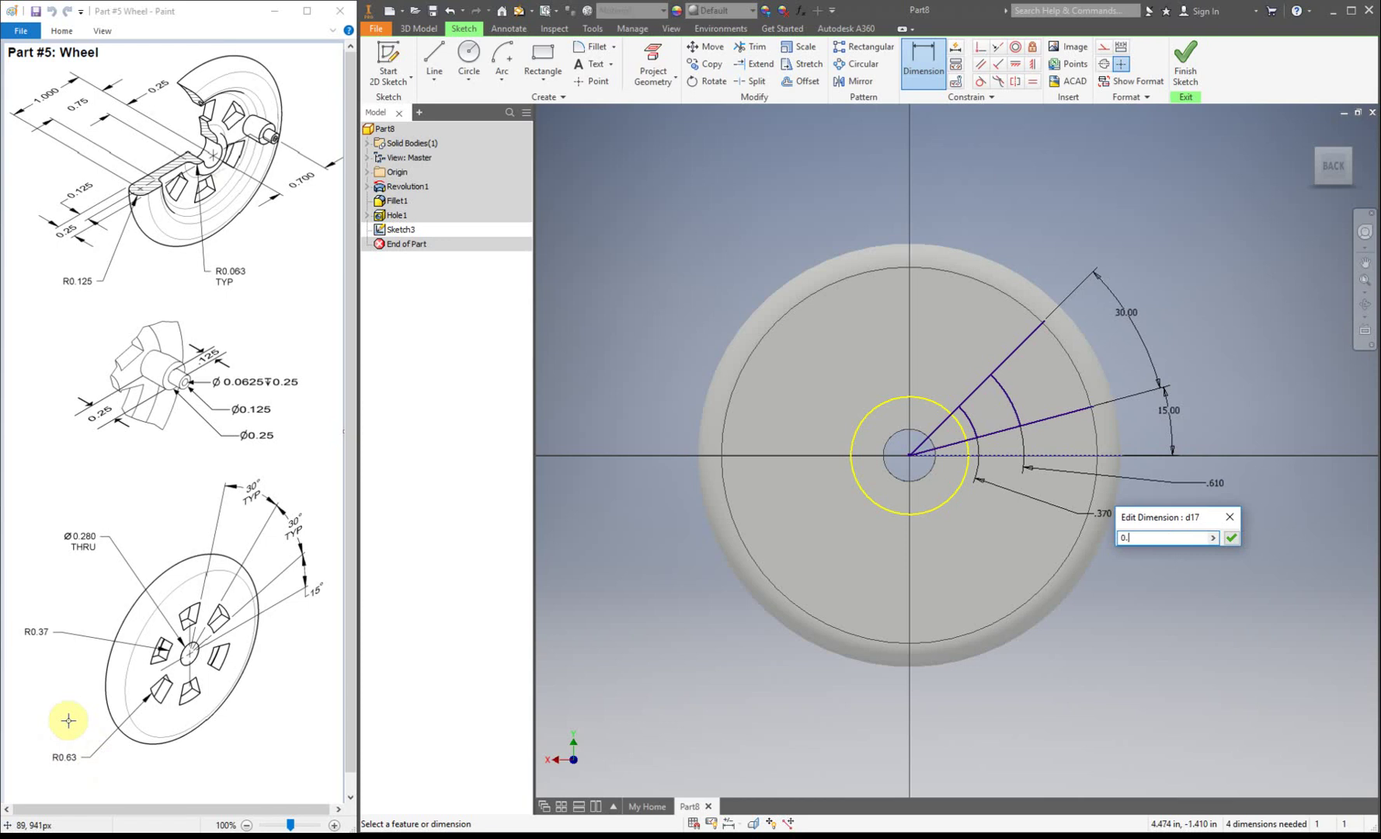
key(Return)
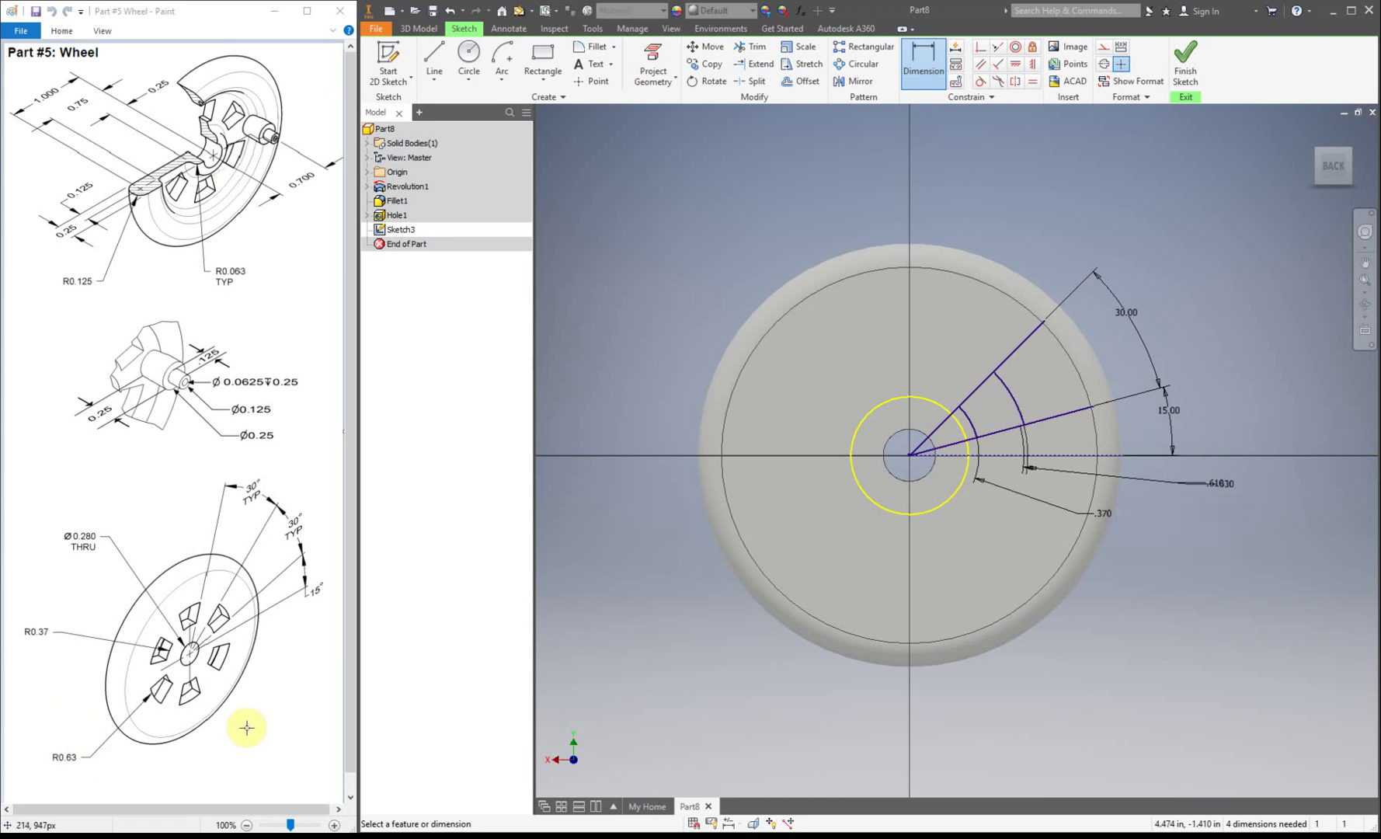
click(759, 50)
Trim the 30° and 15° lines beyond the outer arc and finish the sketch
click(1032, 344)
click(1073, 418)
right_click(1026, 206)
click(1080, 210)
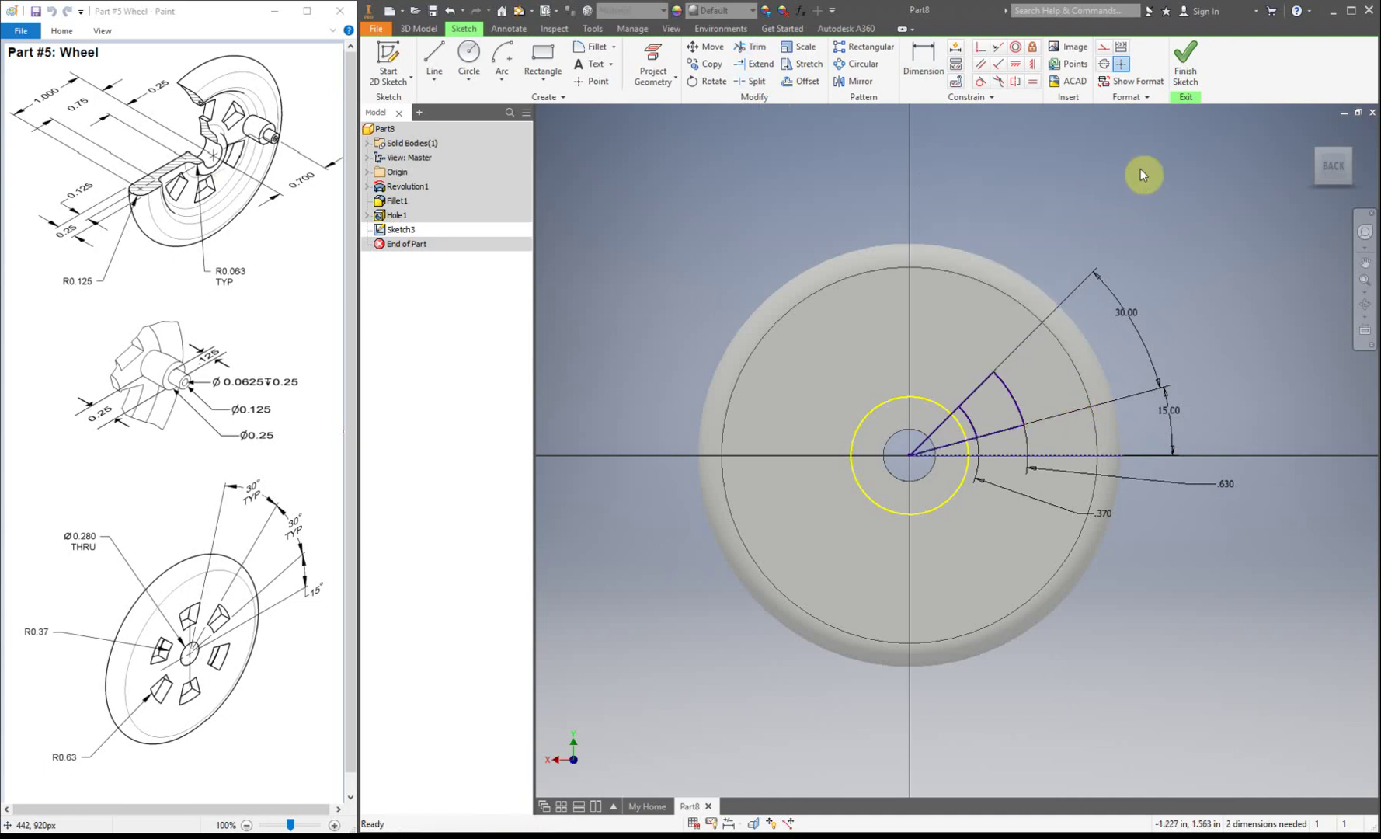
click(1186, 70)
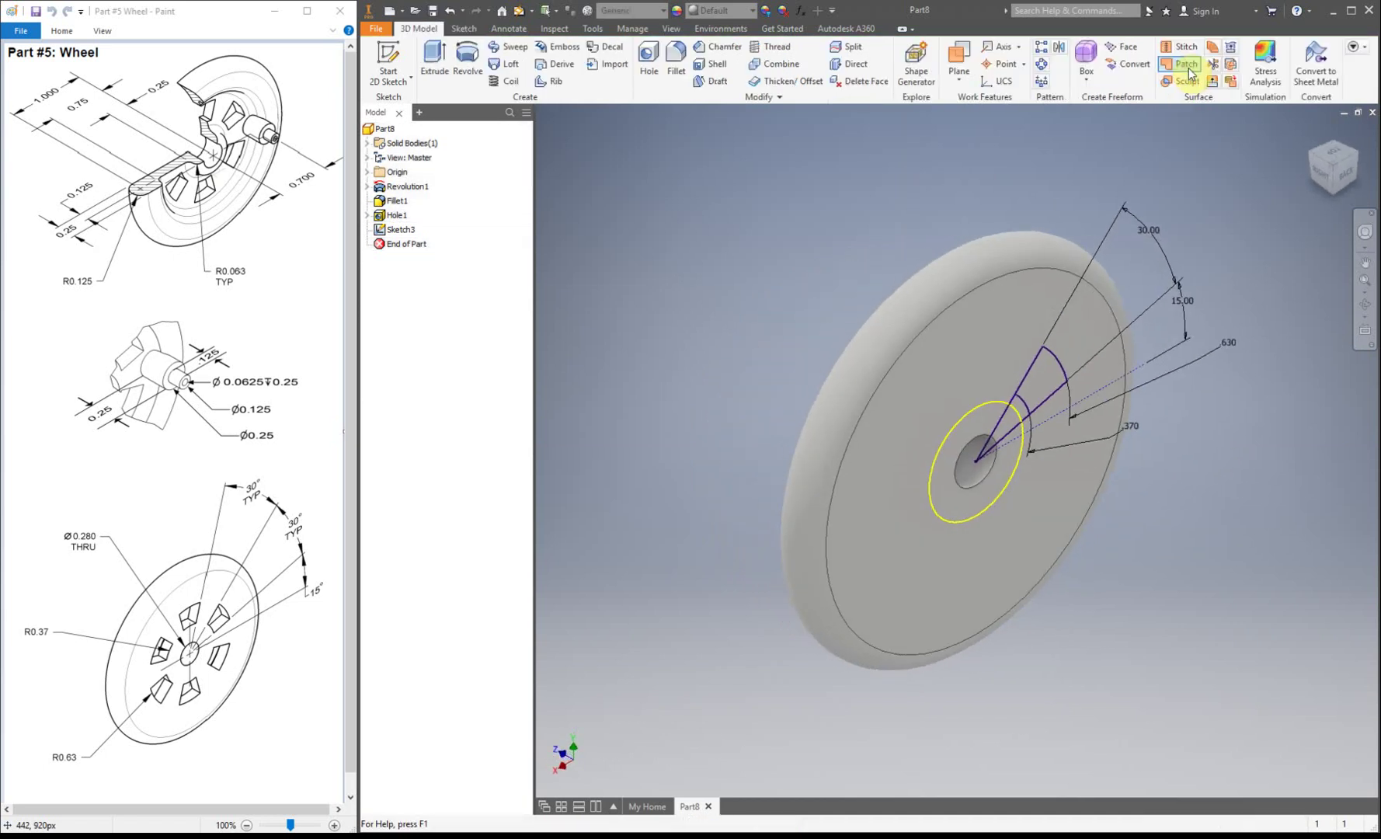
Cancel the extrusion, reopen Sketch3, and trim the 15° line between centre and inner arc
click(434, 61)
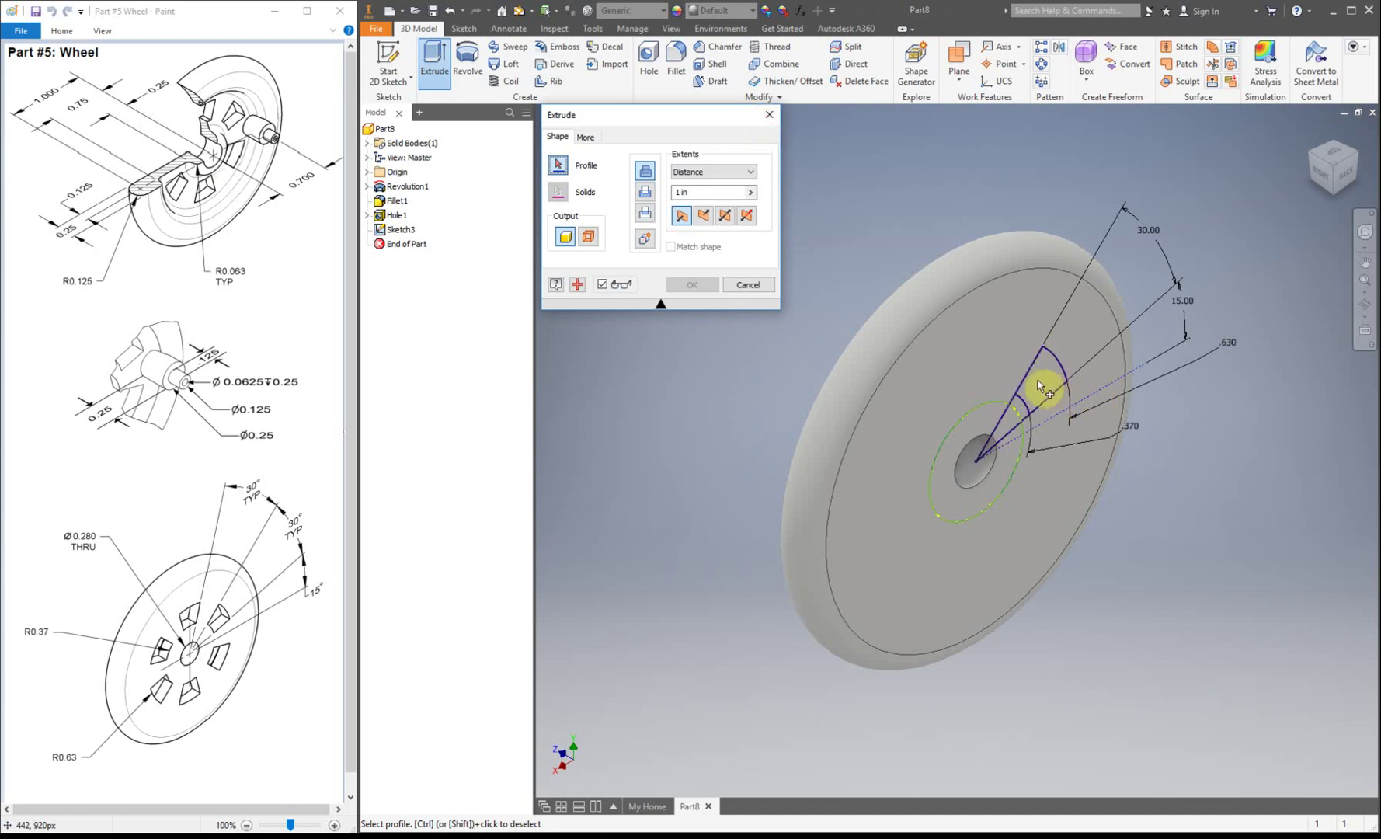
click(769, 114)
double_click(396, 229)
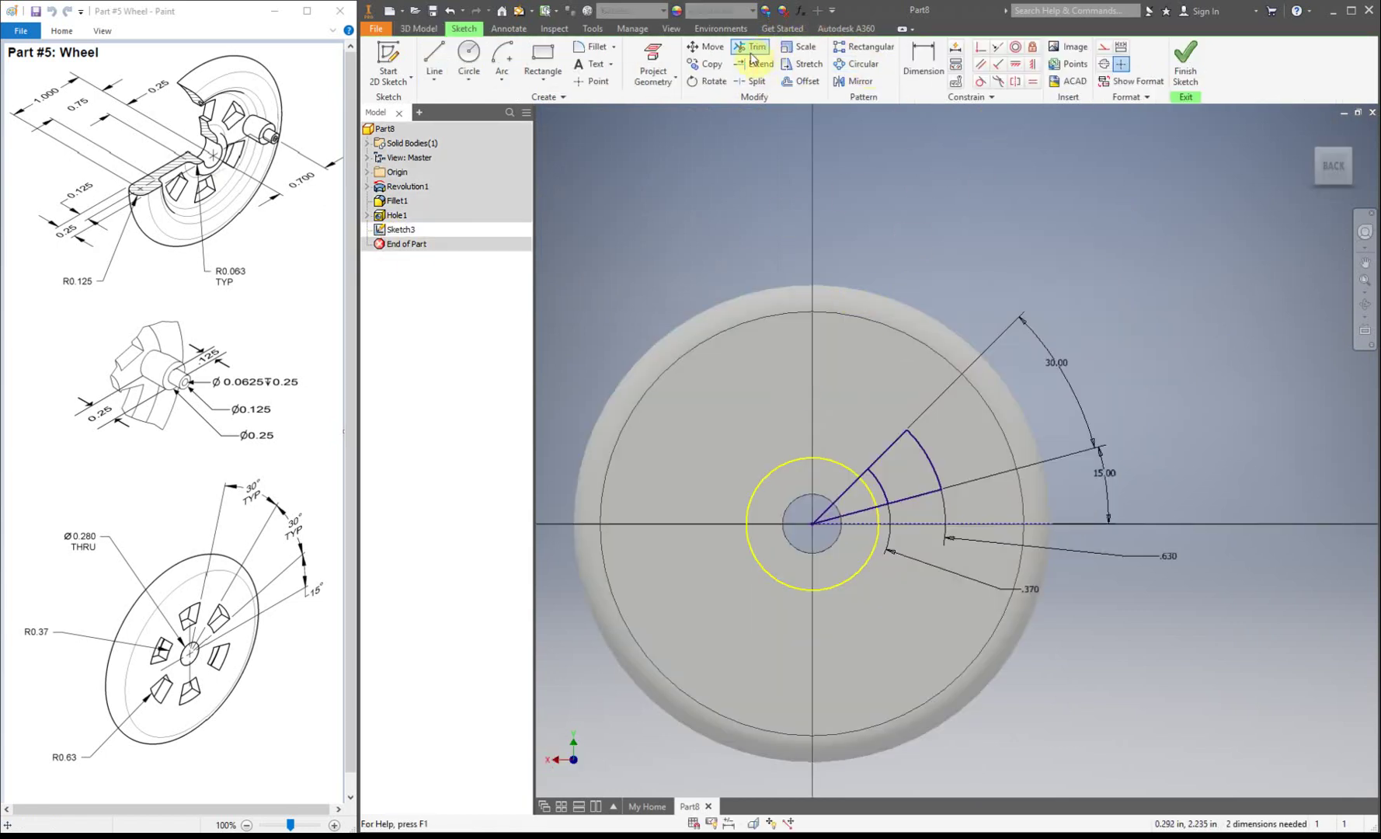
click(749, 47)
click(859, 514)
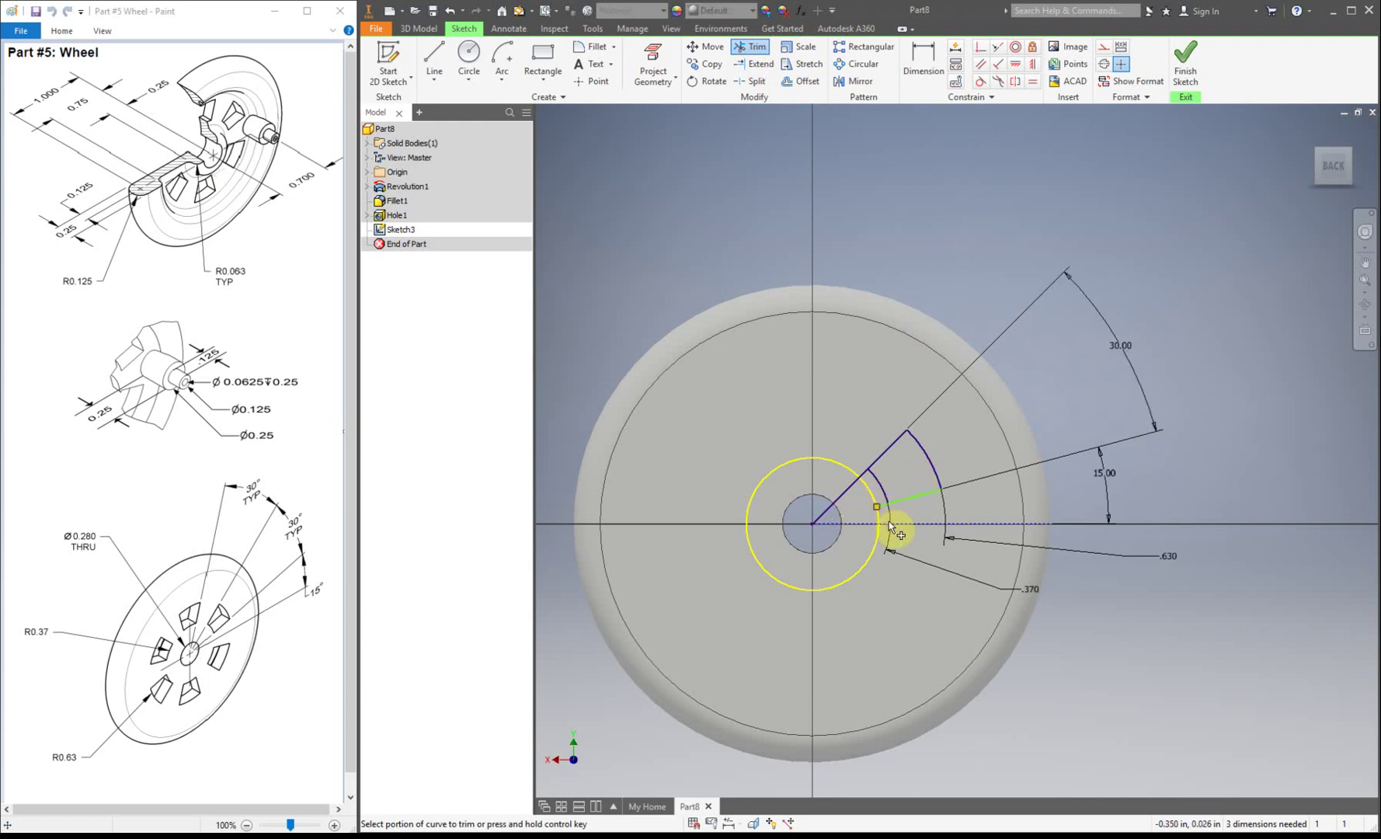
right_click(916, 156)
click(967, 157)
click(918, 65)
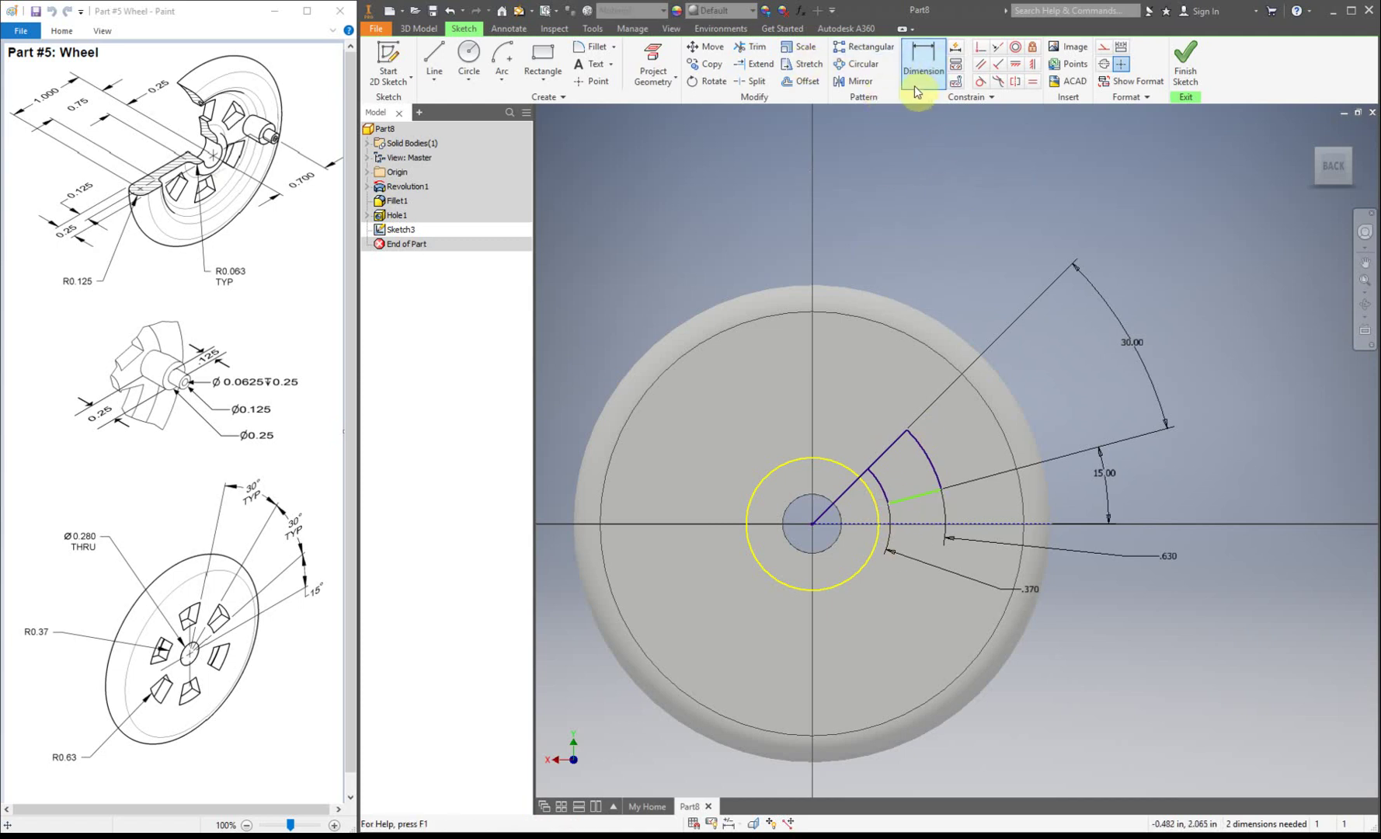
click(1186, 60)
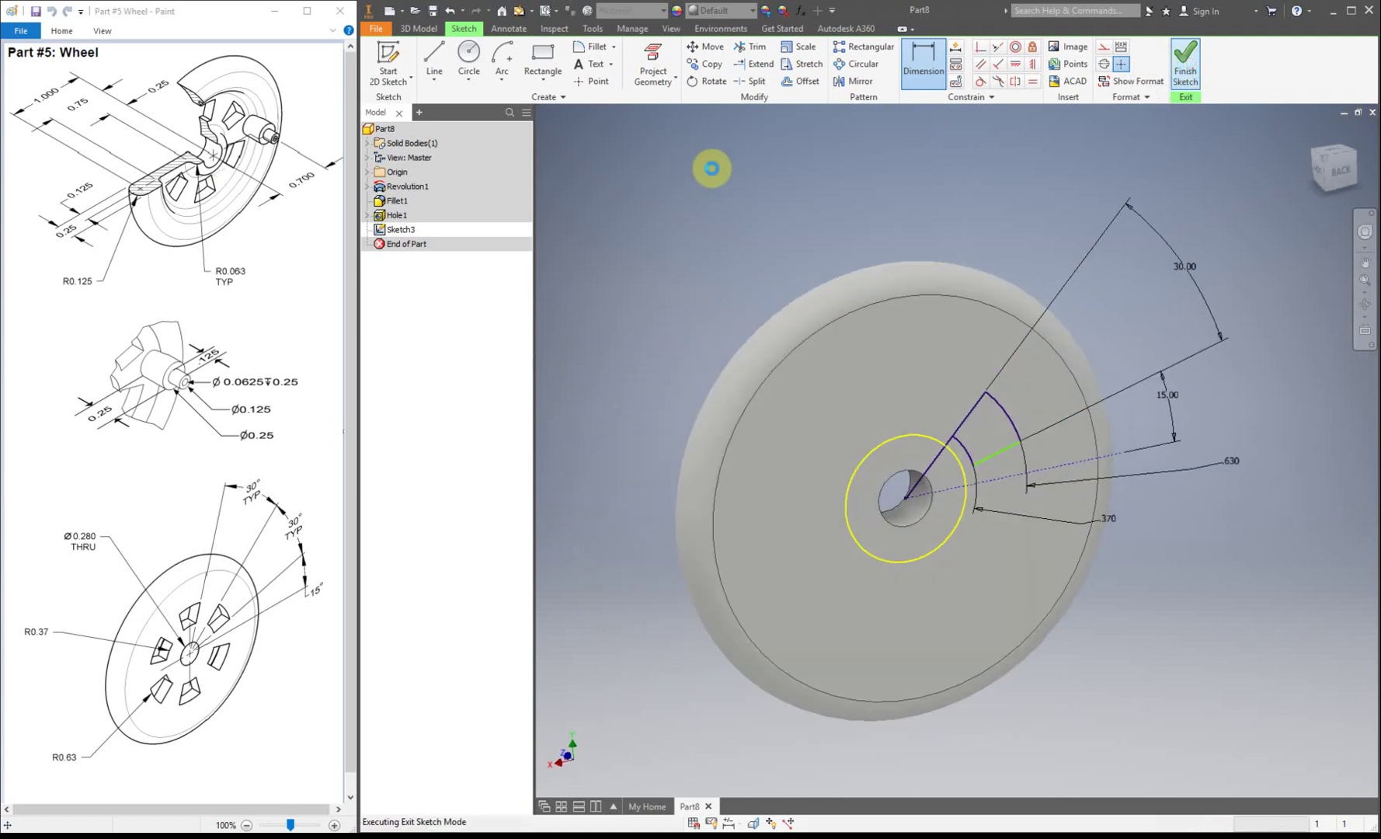
Extrude the wedge profile as a cut through the whole wheel (Extents All)
click(434, 62)
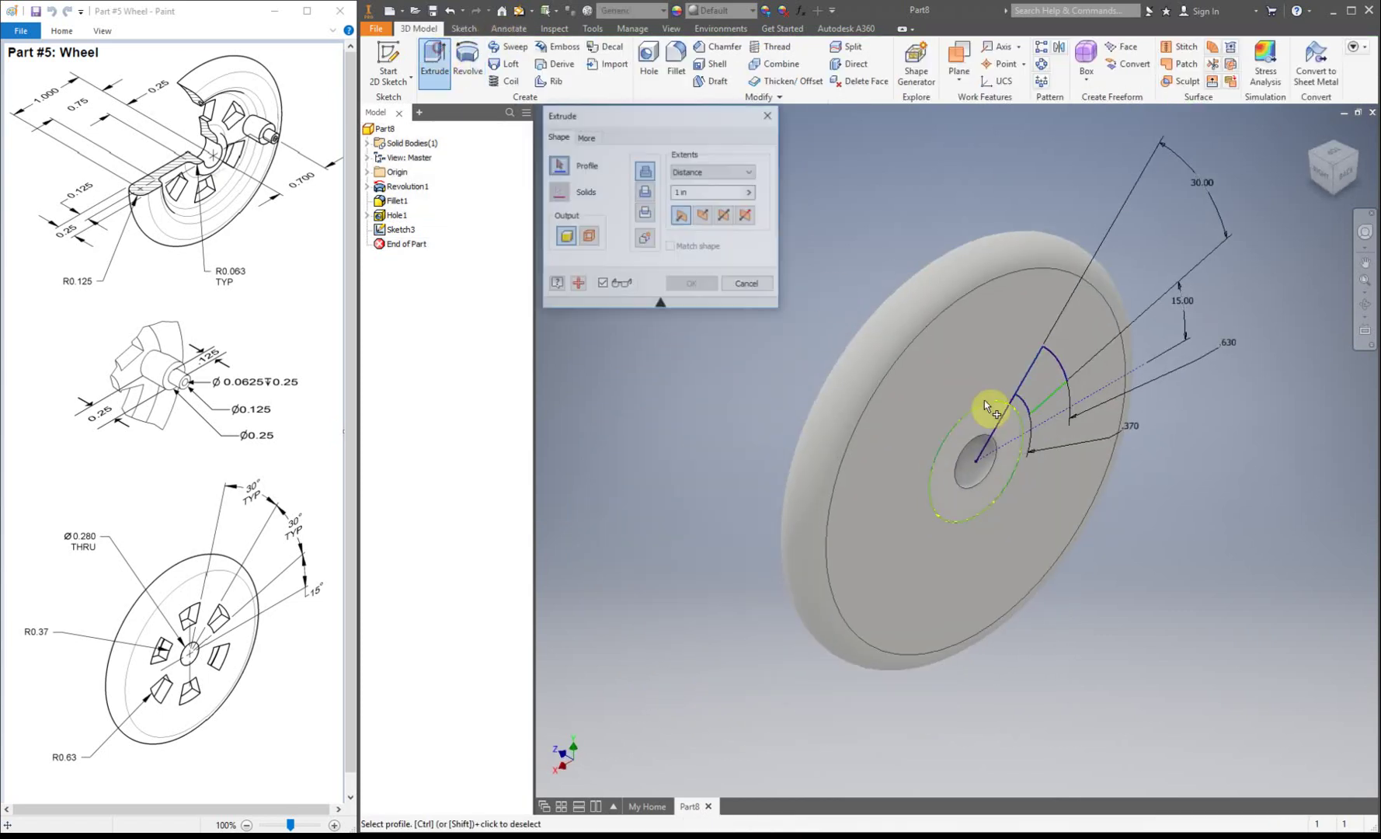
click(1051, 381)
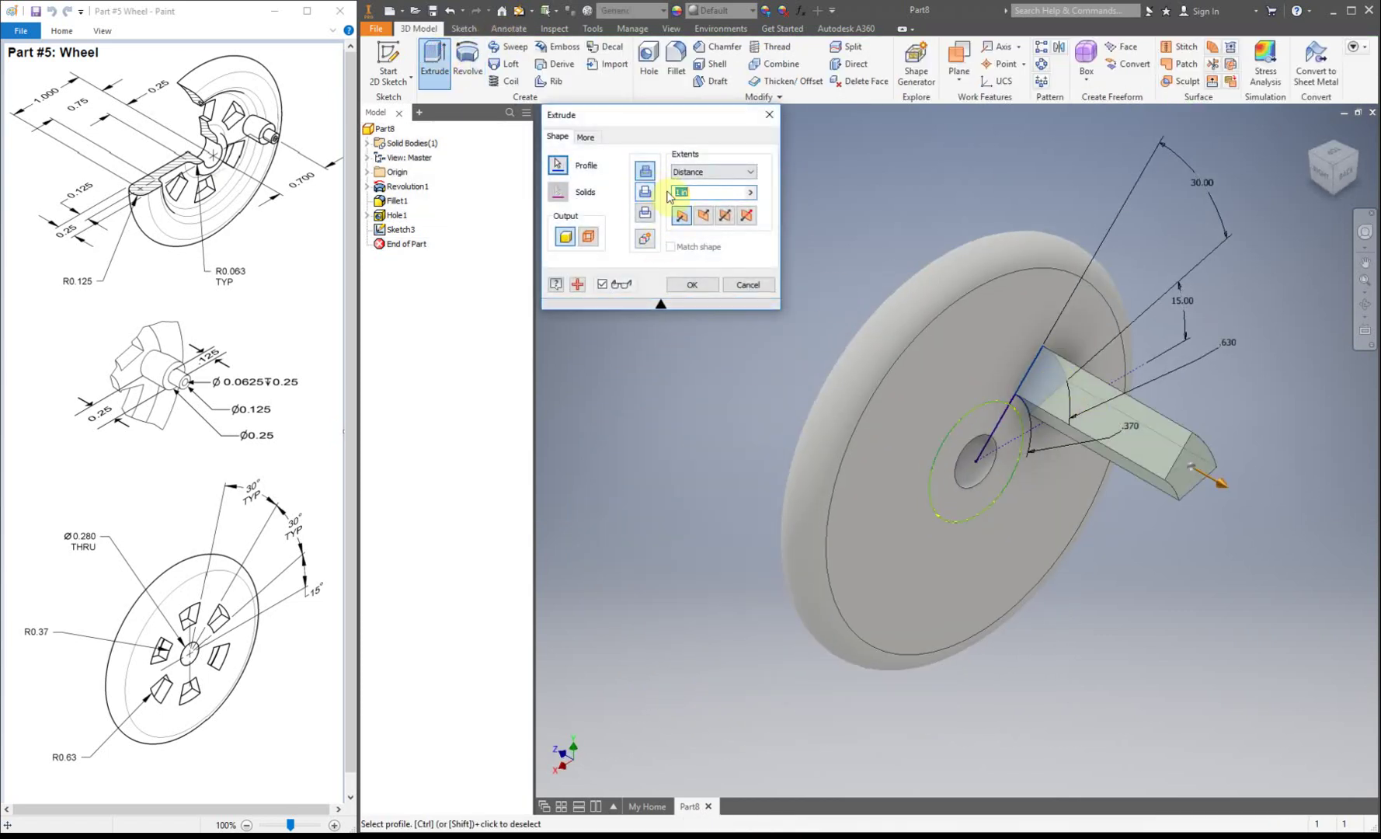
click(686, 172)
click(703, 223)
click(691, 284)
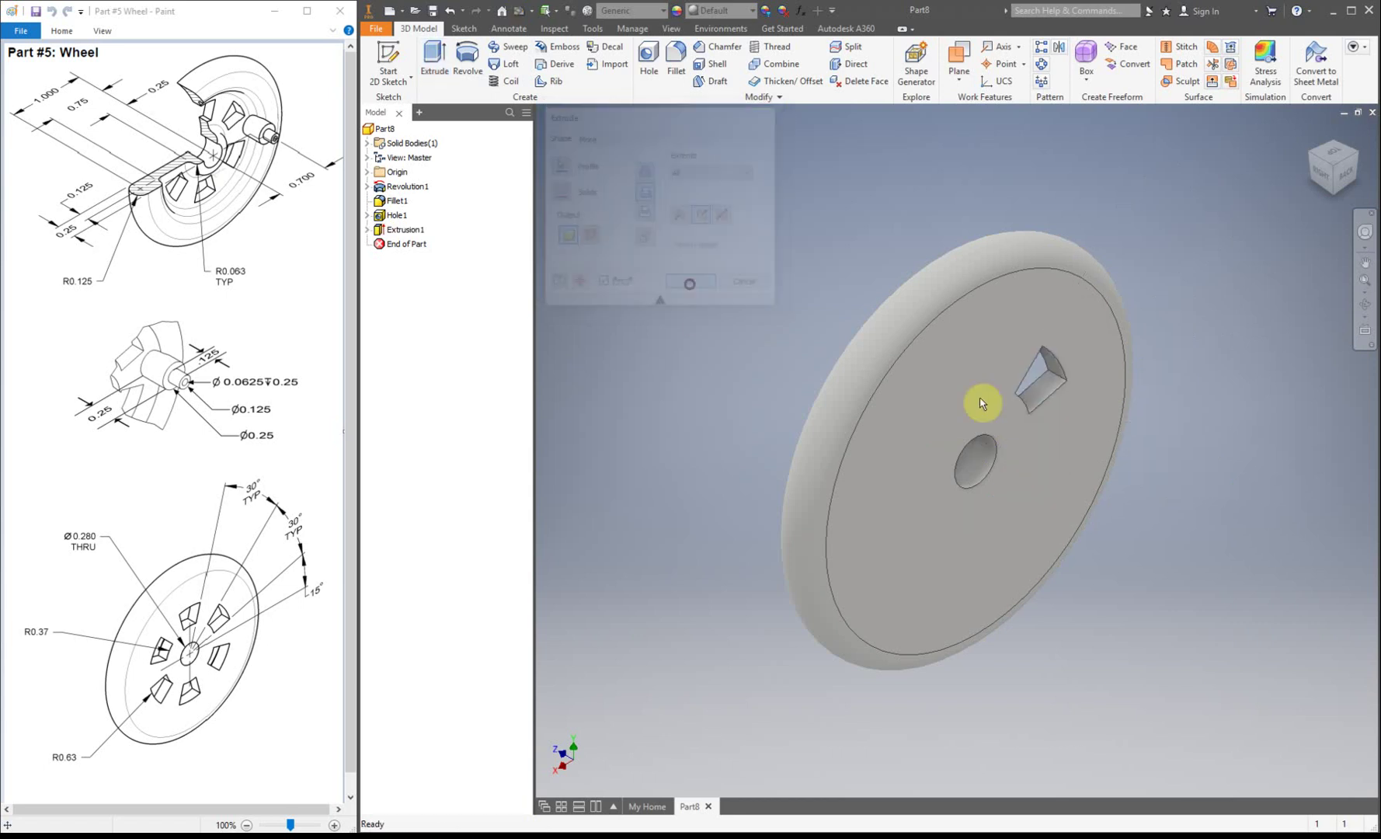
click(367, 229)
Reopen Sketch3, dimension the wedge's short segment, accept the value, and finish the sketch
double_click(406, 244)
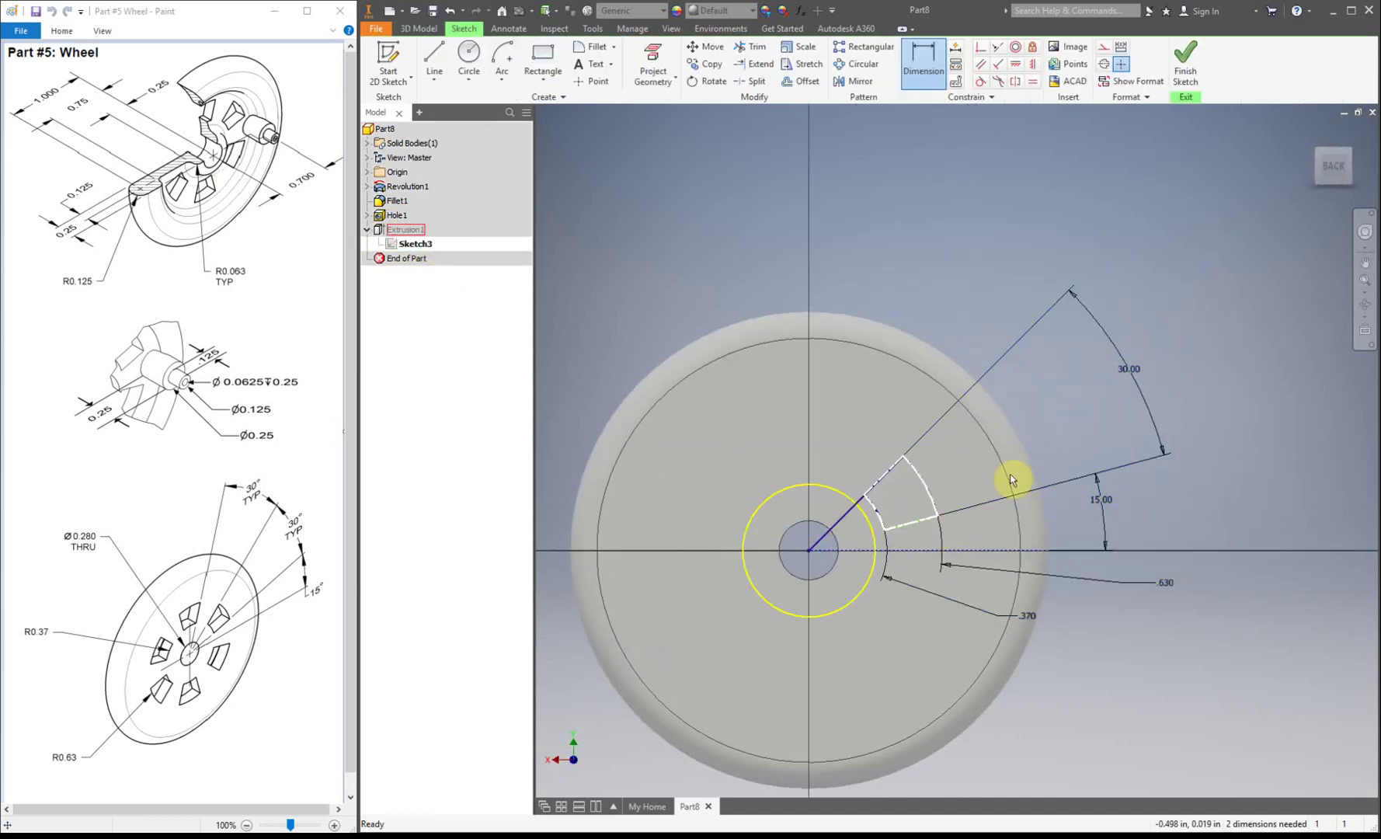
click(912, 531)
click(910, 53)
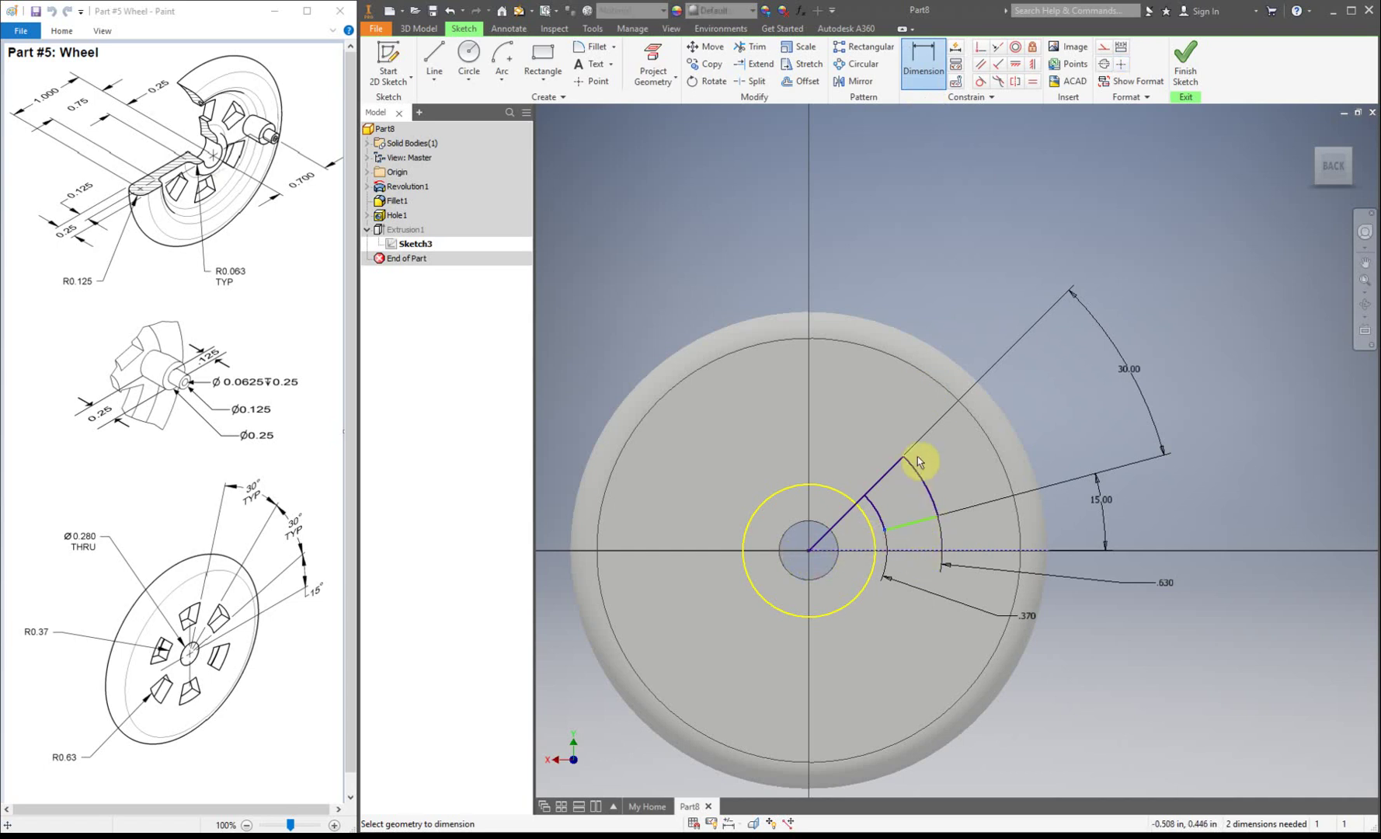
click(919, 529)
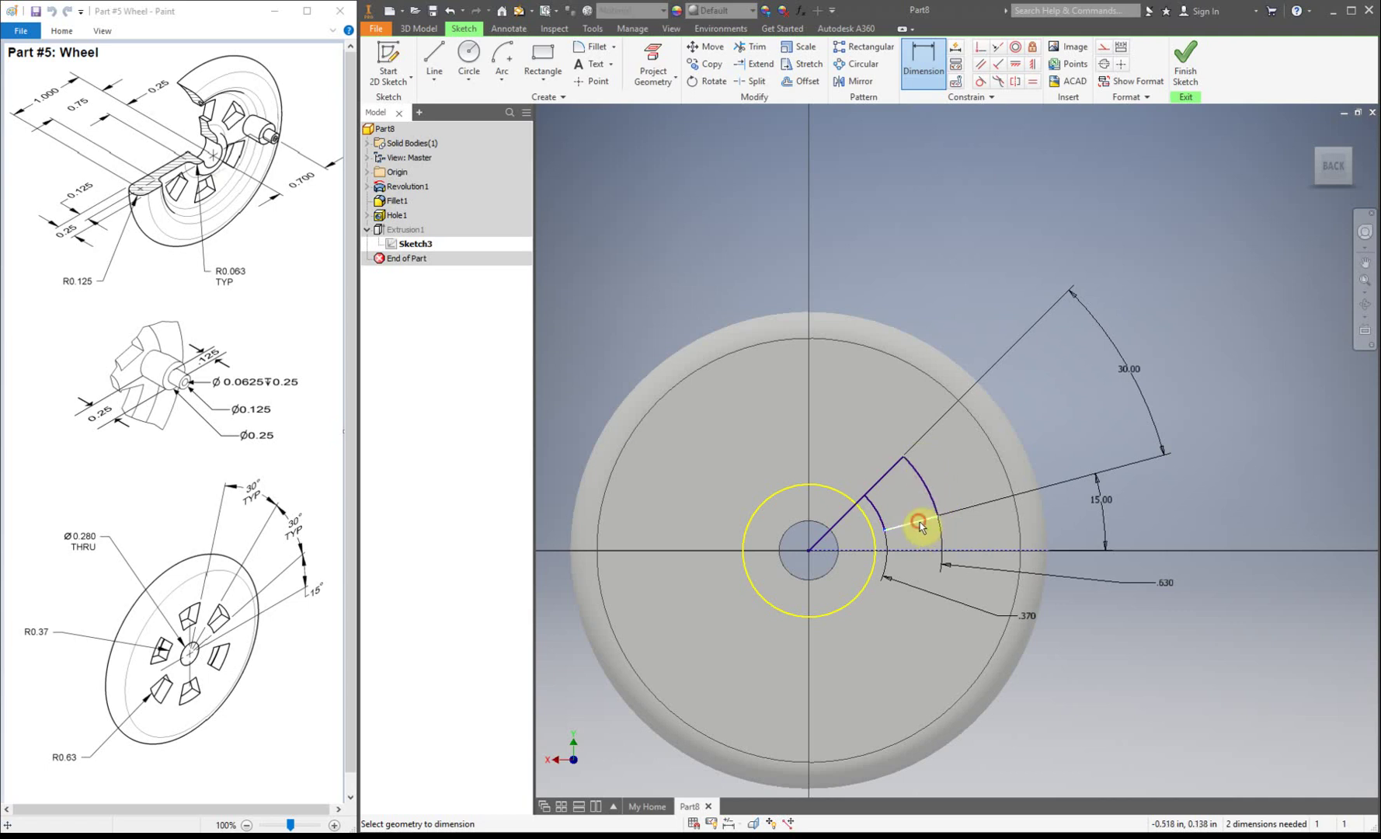
click(943, 69)
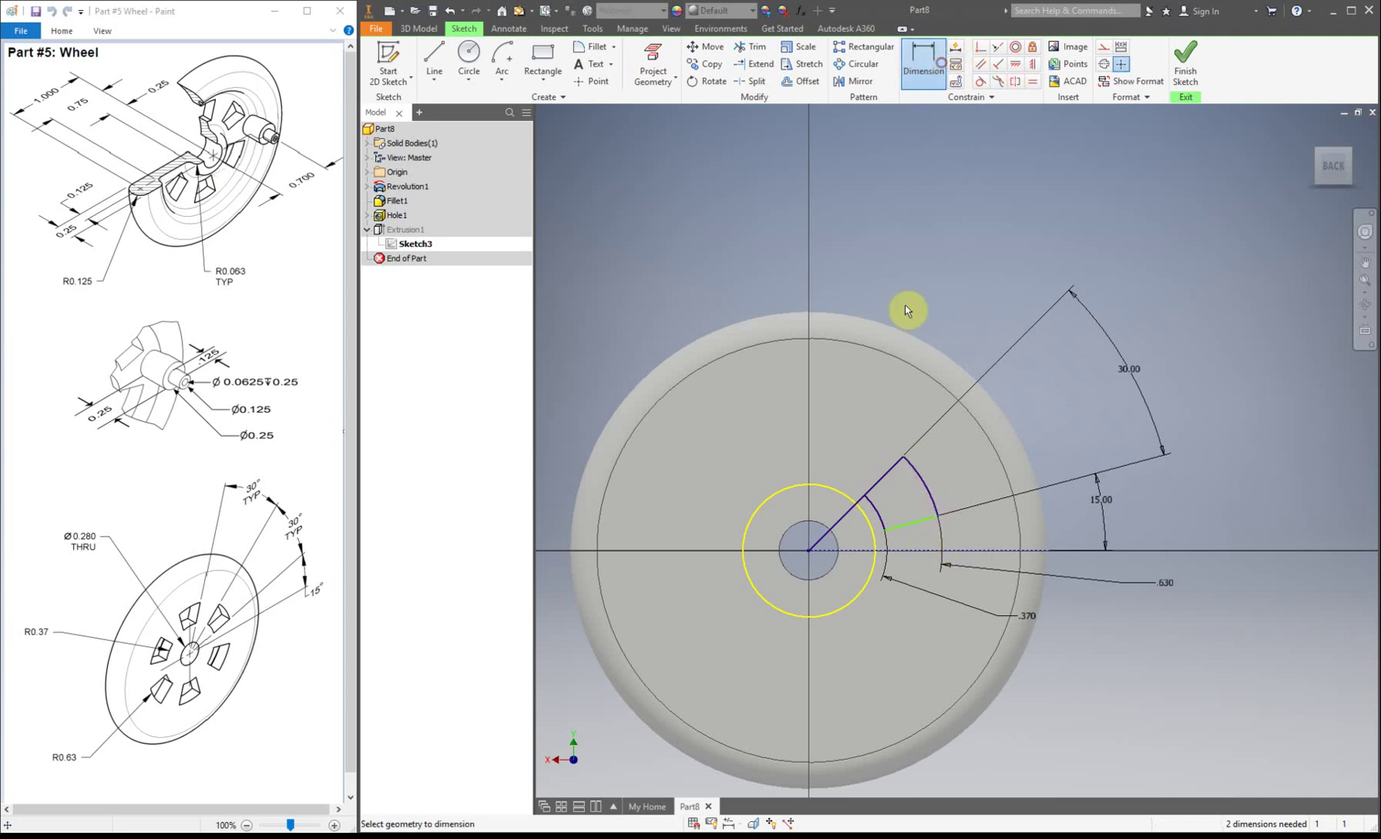
click(933, 518)
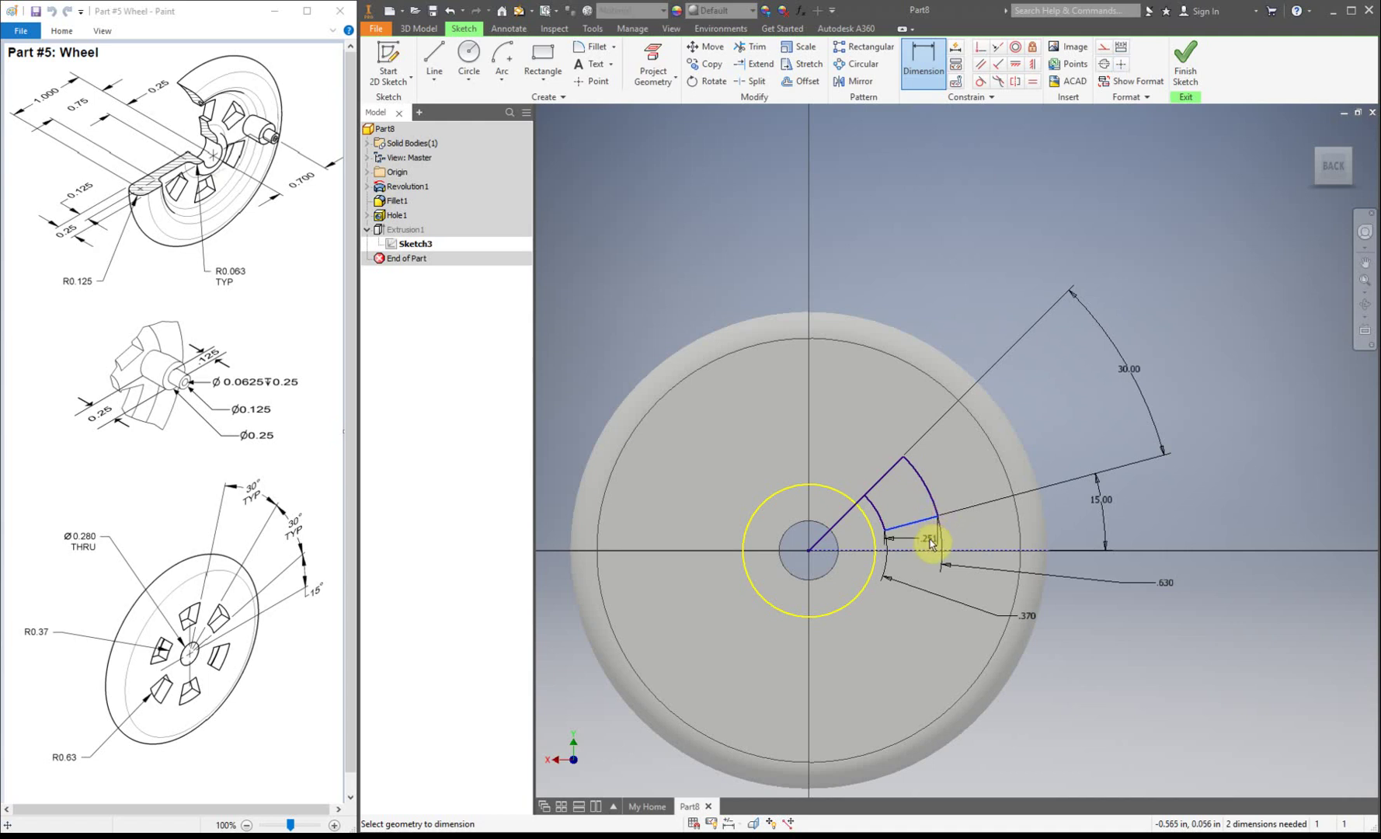
click(931, 541)
click(982, 592)
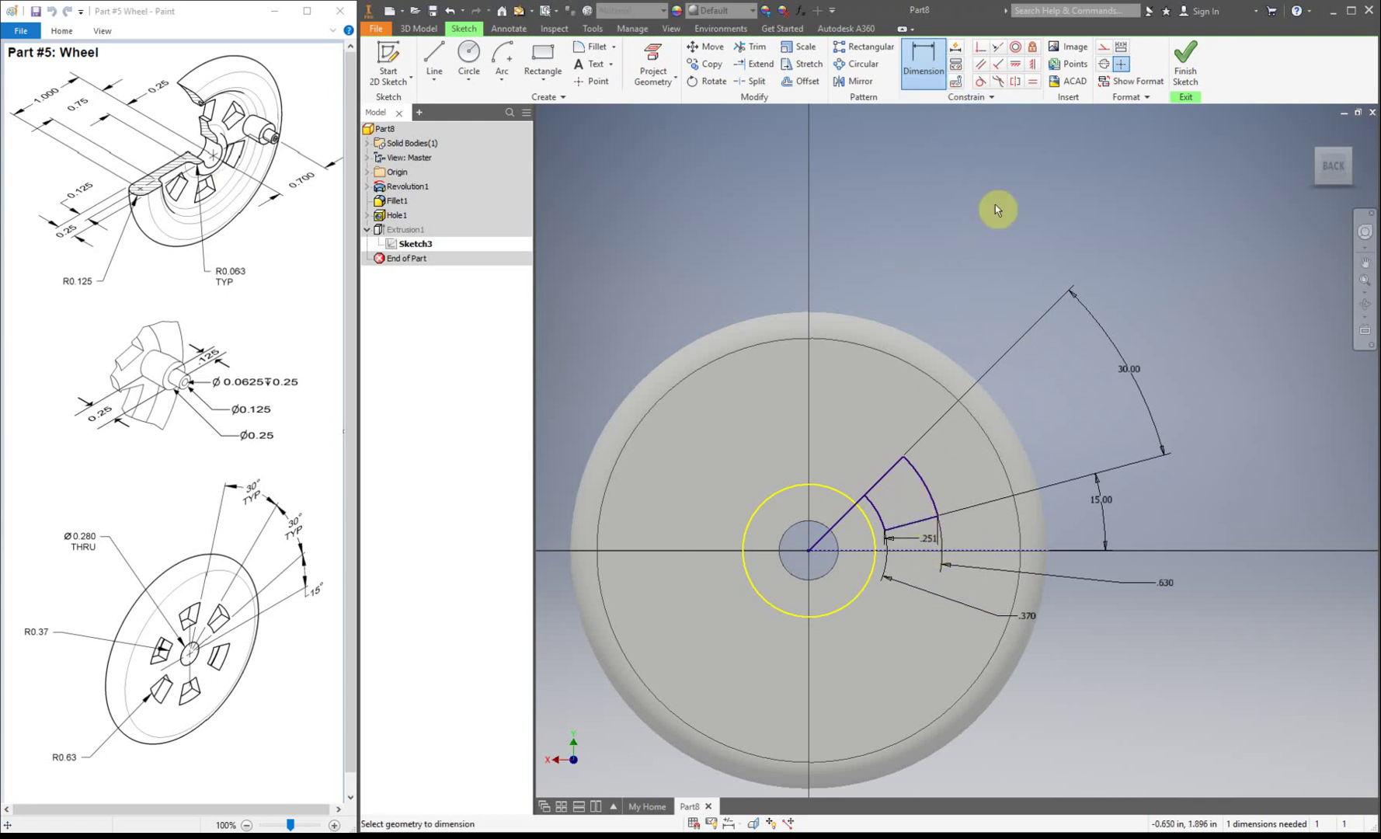
click(1187, 62)
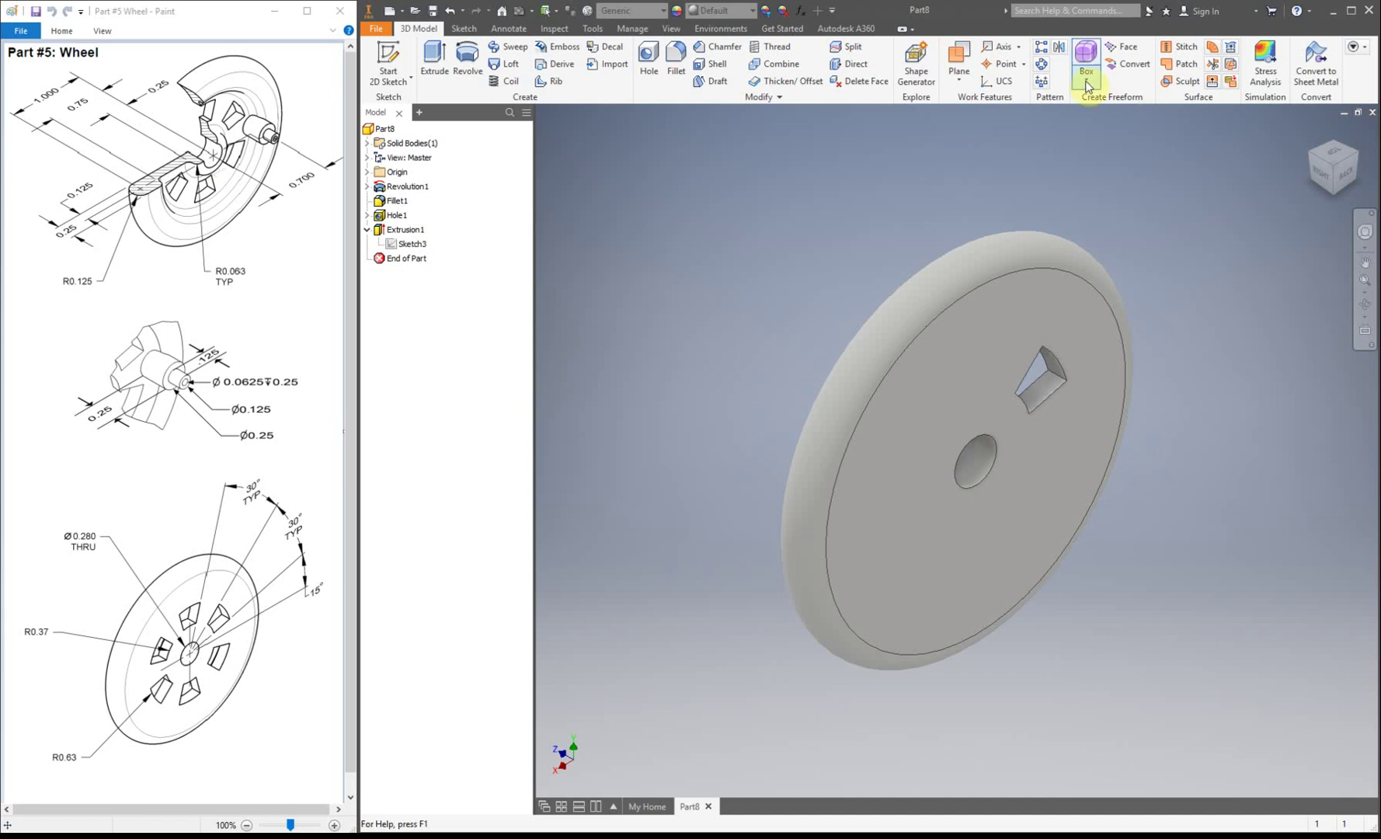
Circular-pattern the wedge cut six times over 360° about the centre hole, then view from the front
click(1041, 66)
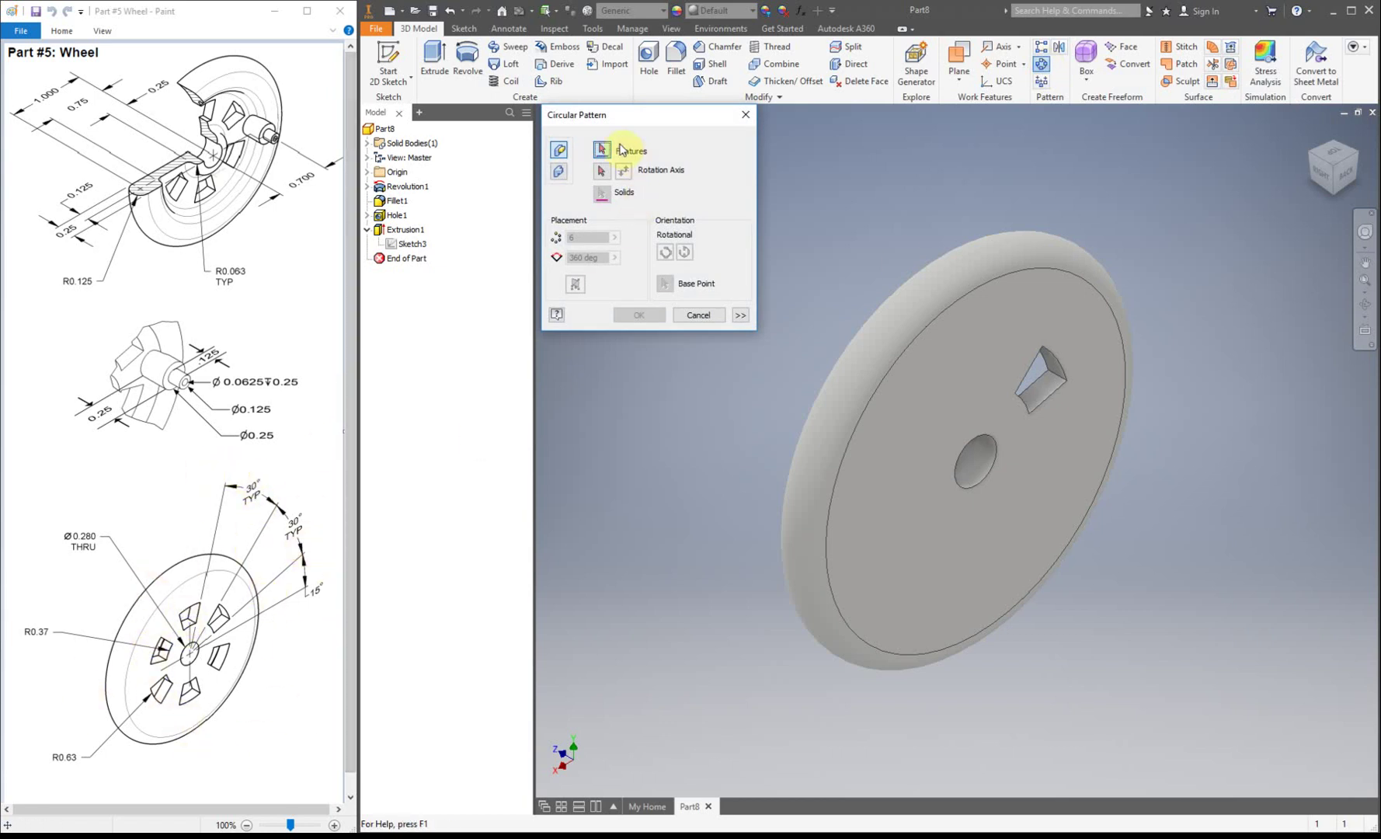
click(1047, 396)
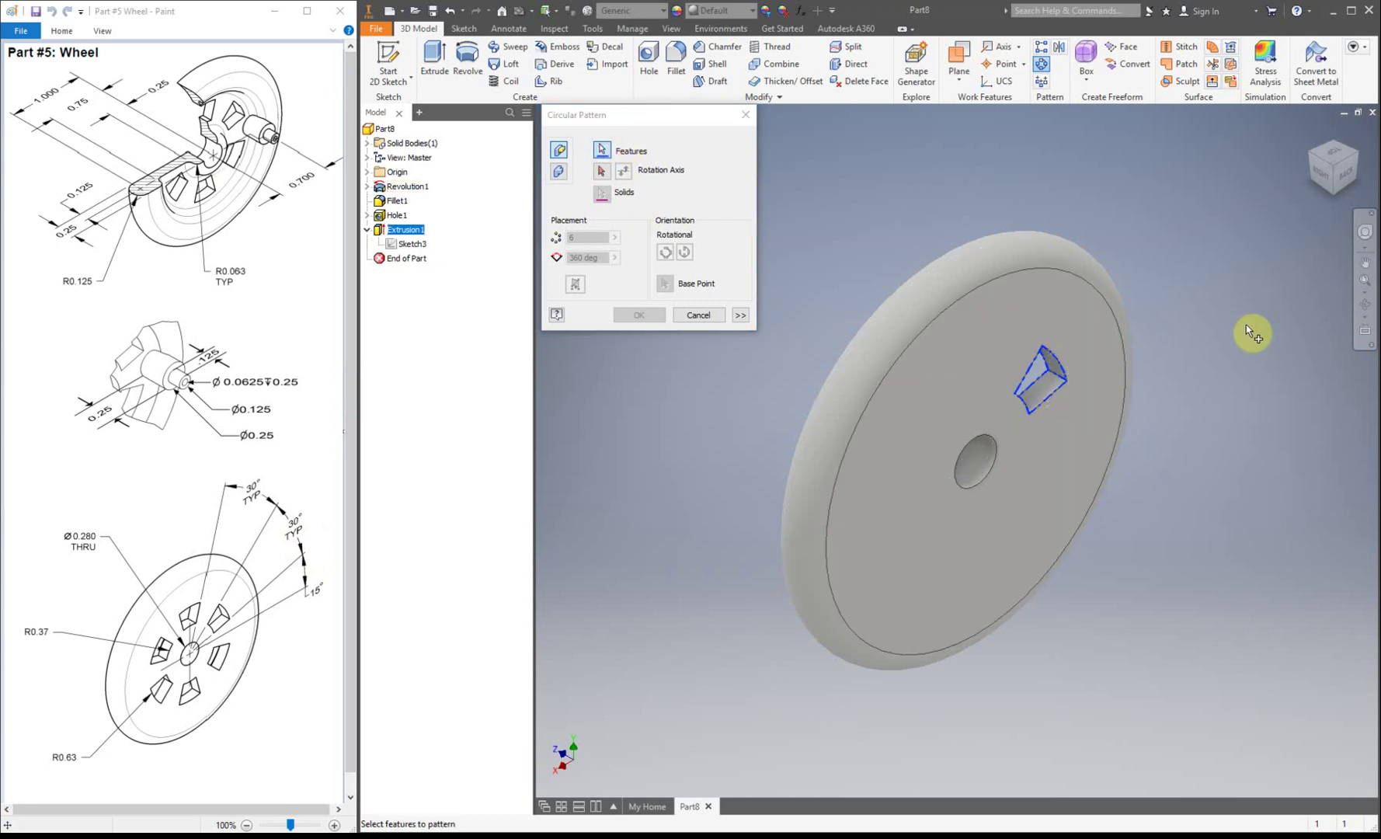
click(1350, 167)
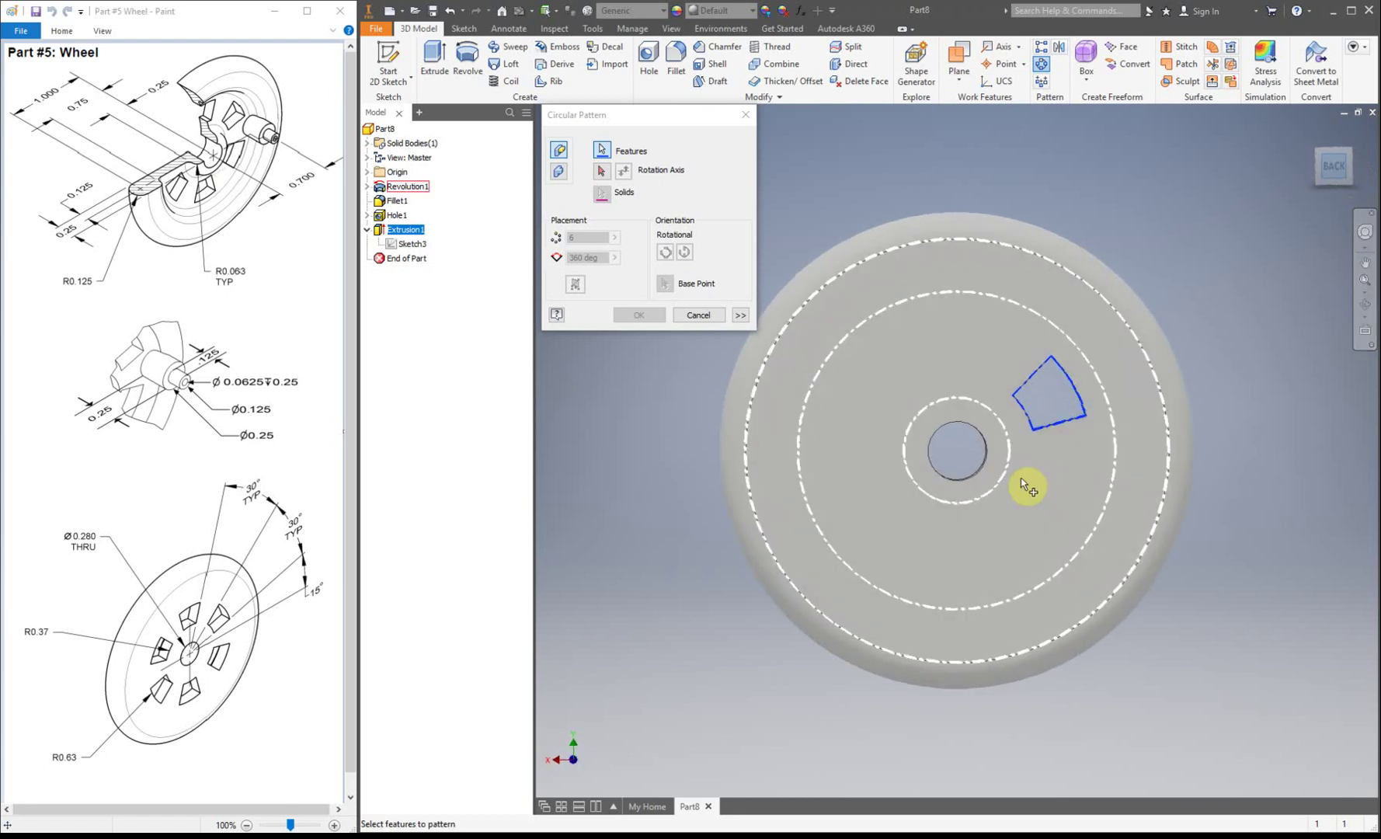
click(1317, 161)
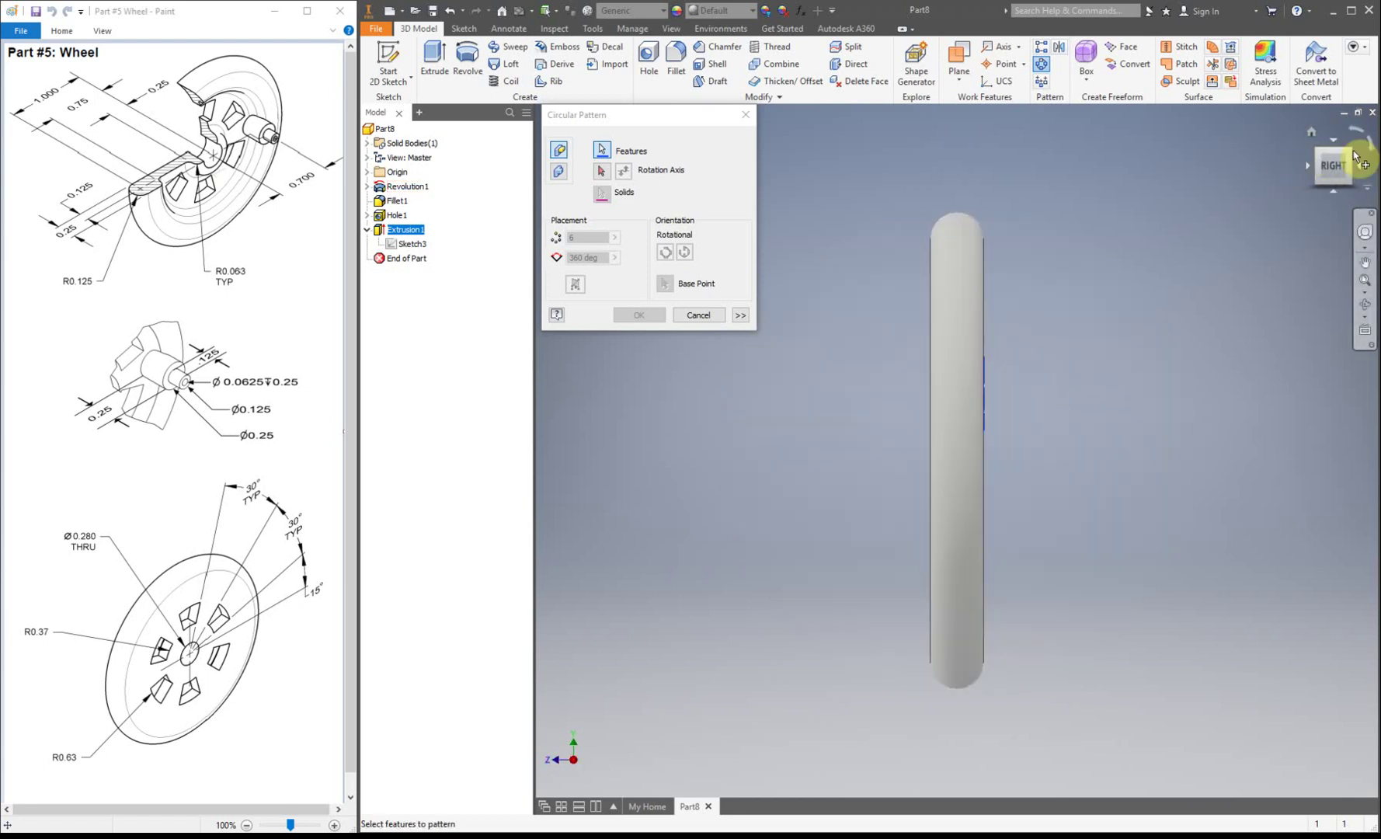
drag(1351, 151, 1057, 464)
click(621, 151)
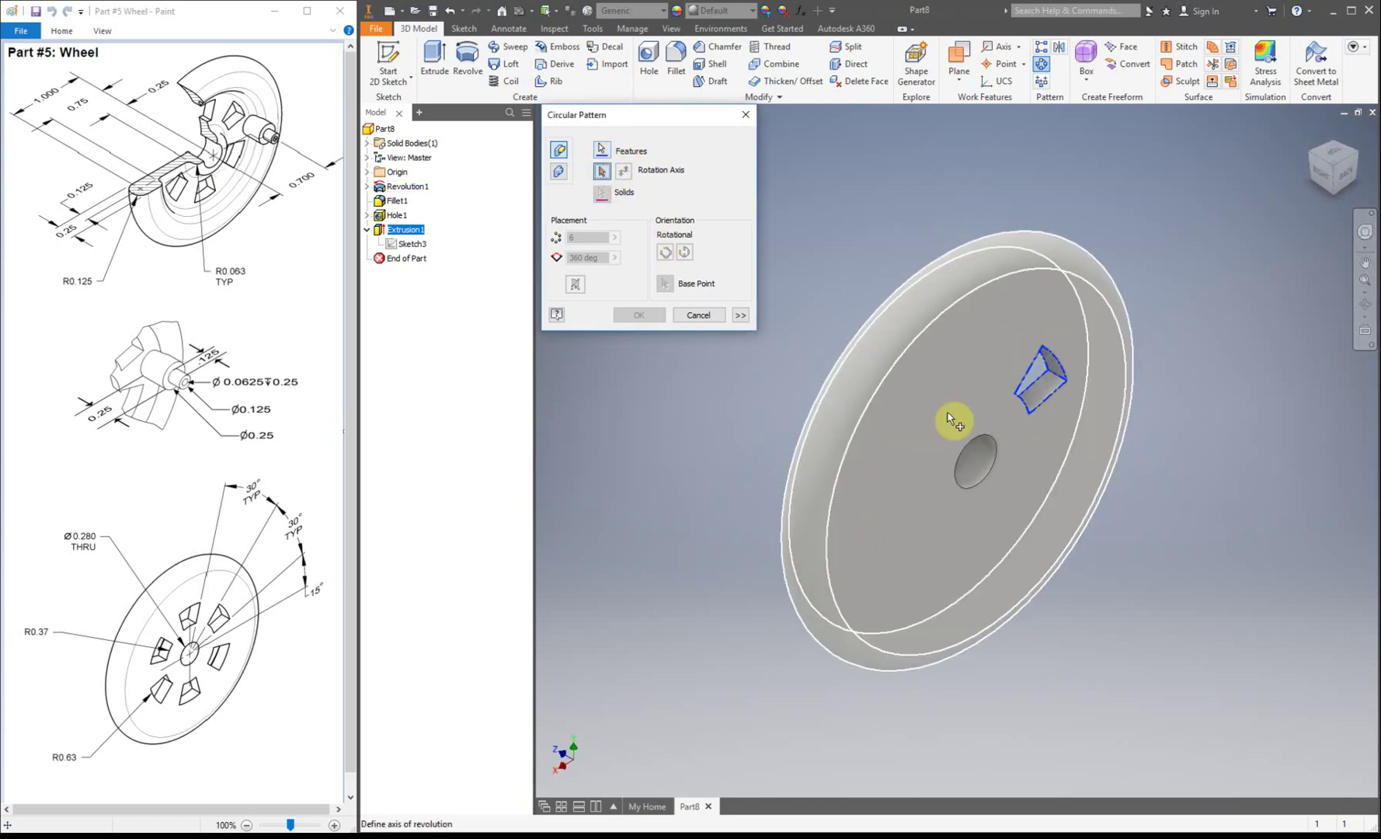
click(971, 456)
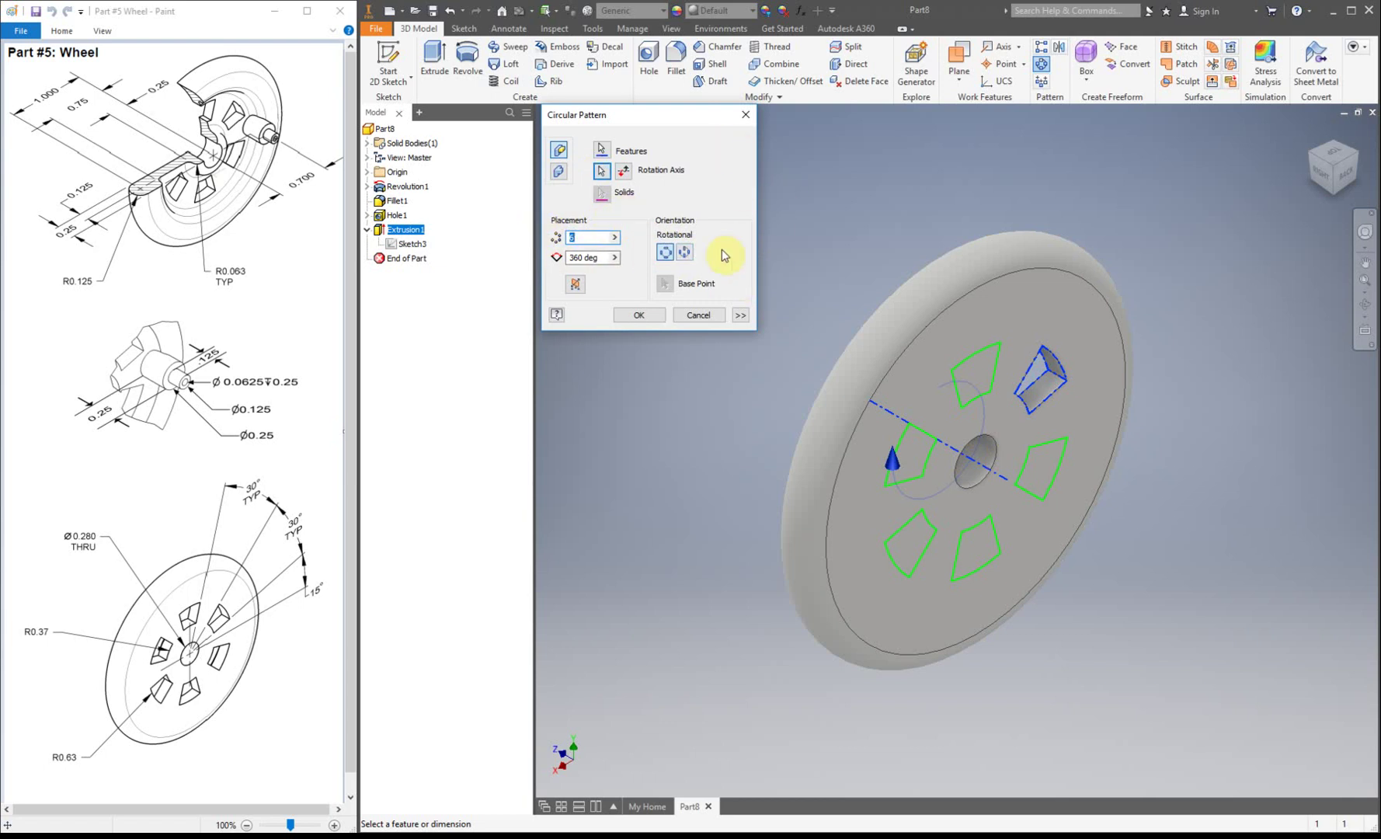
click(683, 254)
click(666, 254)
click(649, 315)
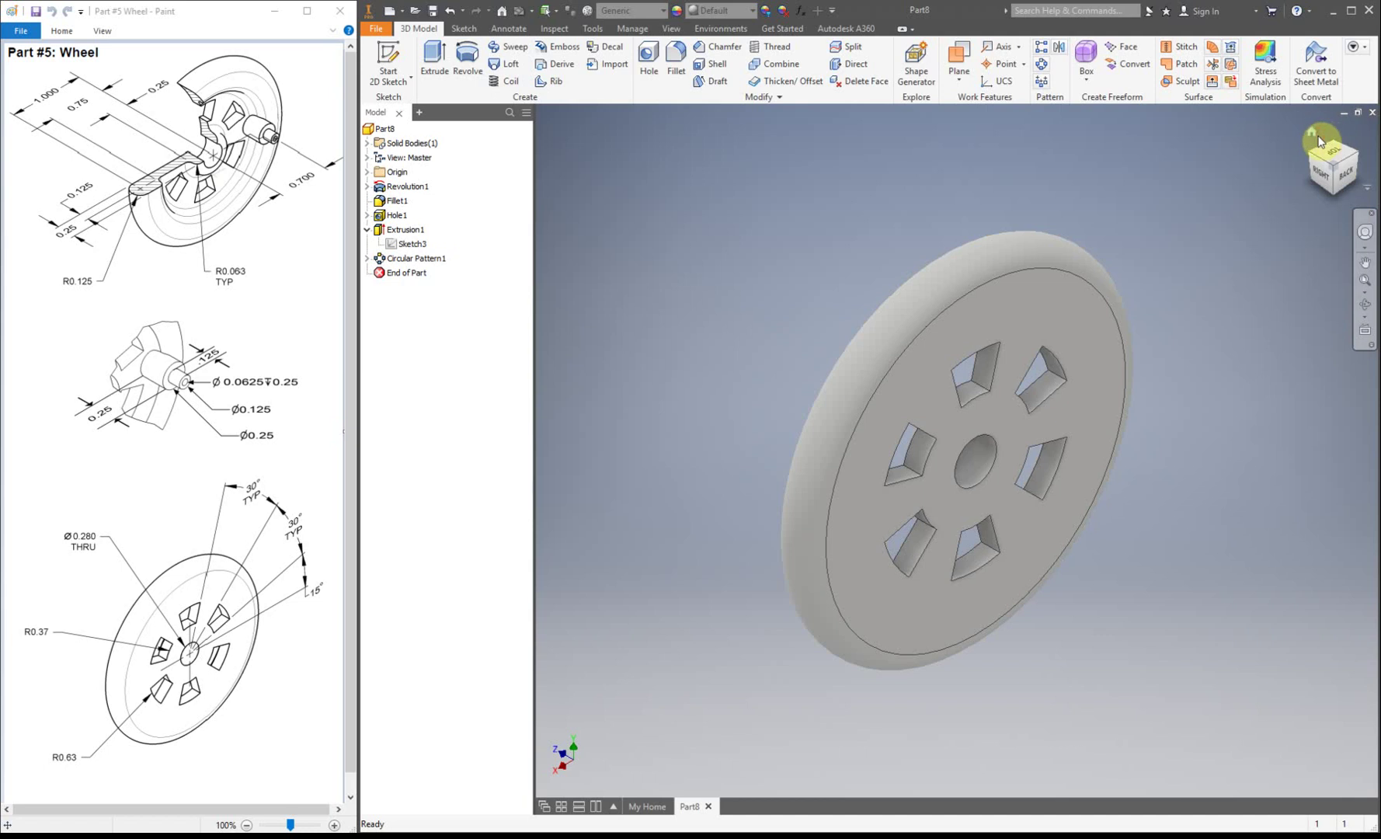
click(1321, 134)
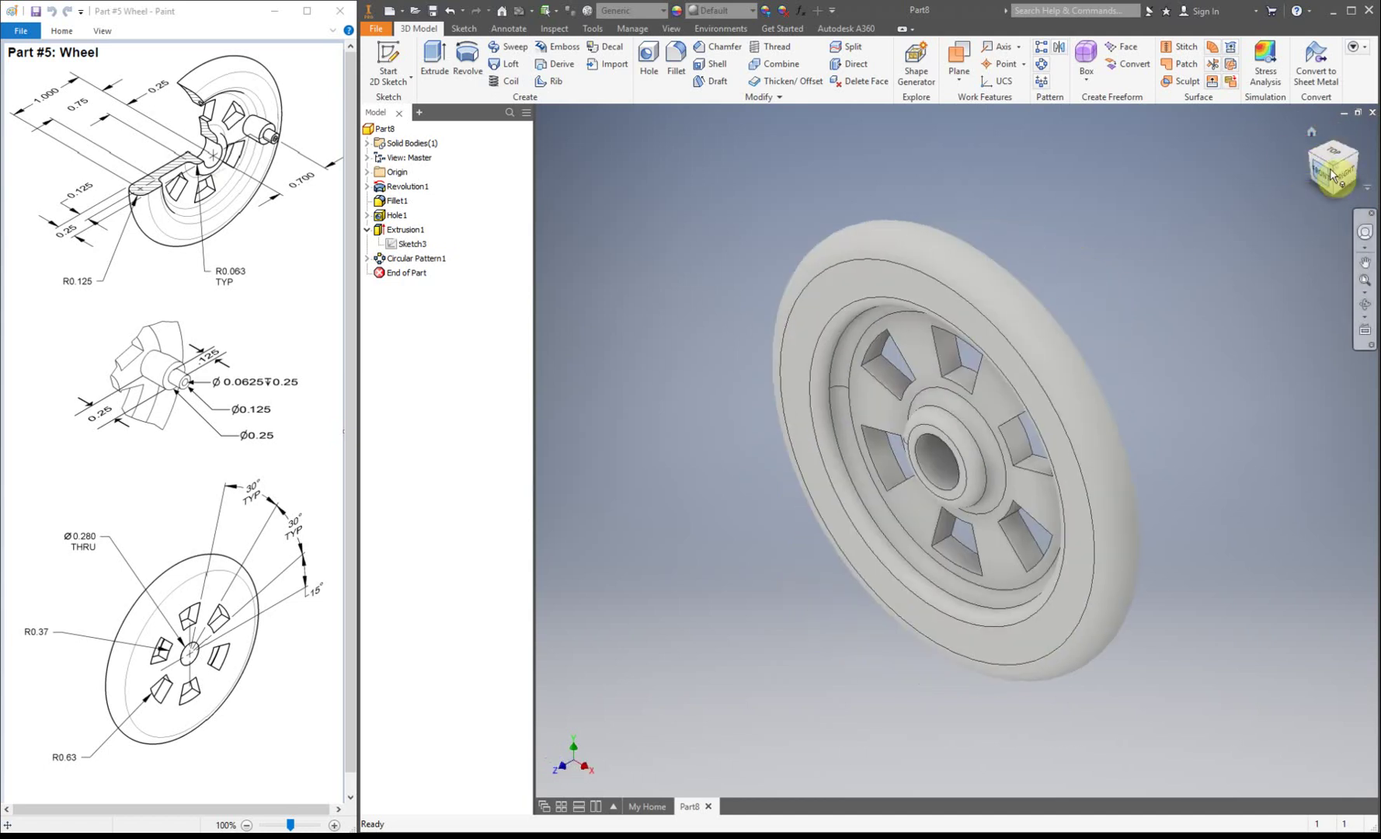
click(1318, 177)
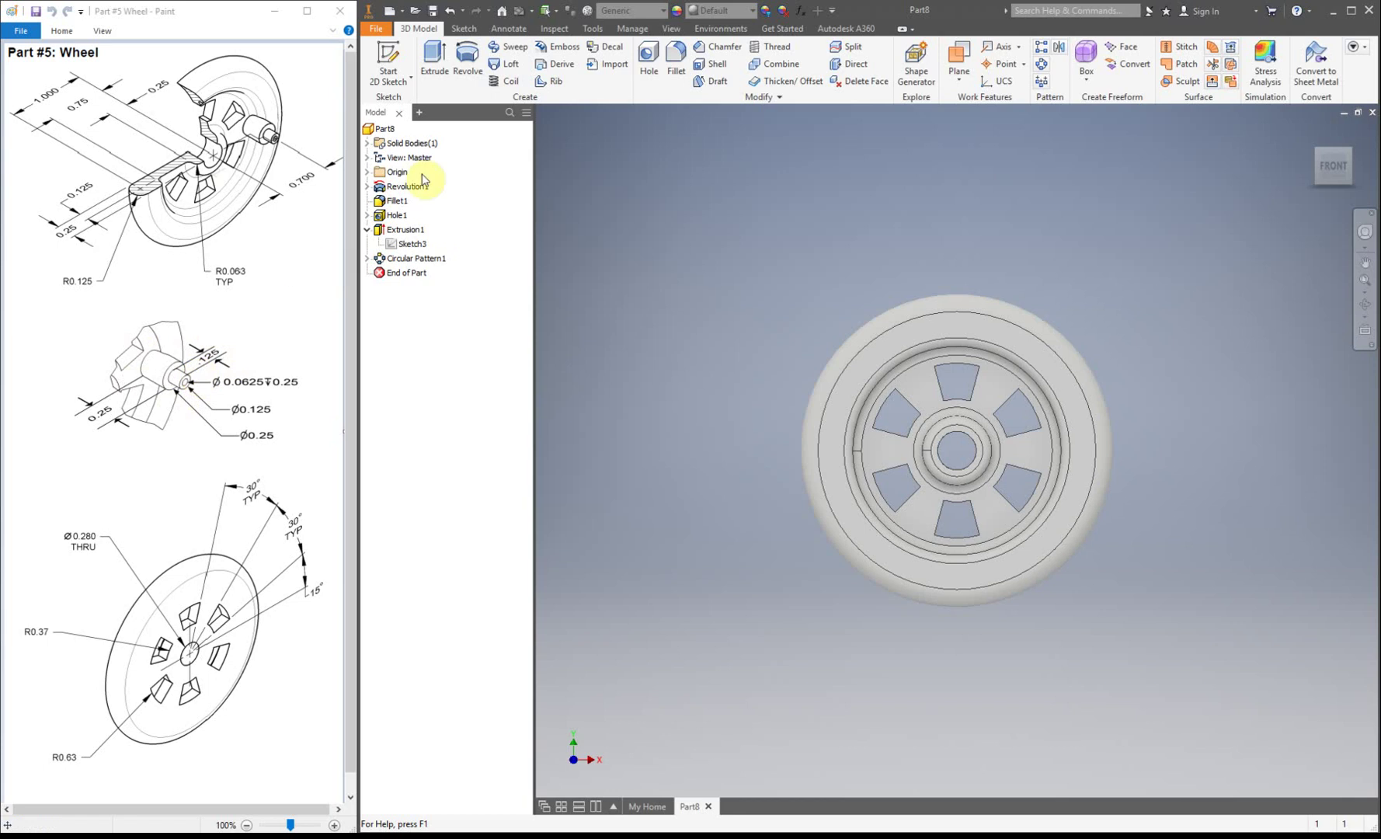
Start a sketch on the wheel's front face and draw a small circle right of the hub
click(403, 53)
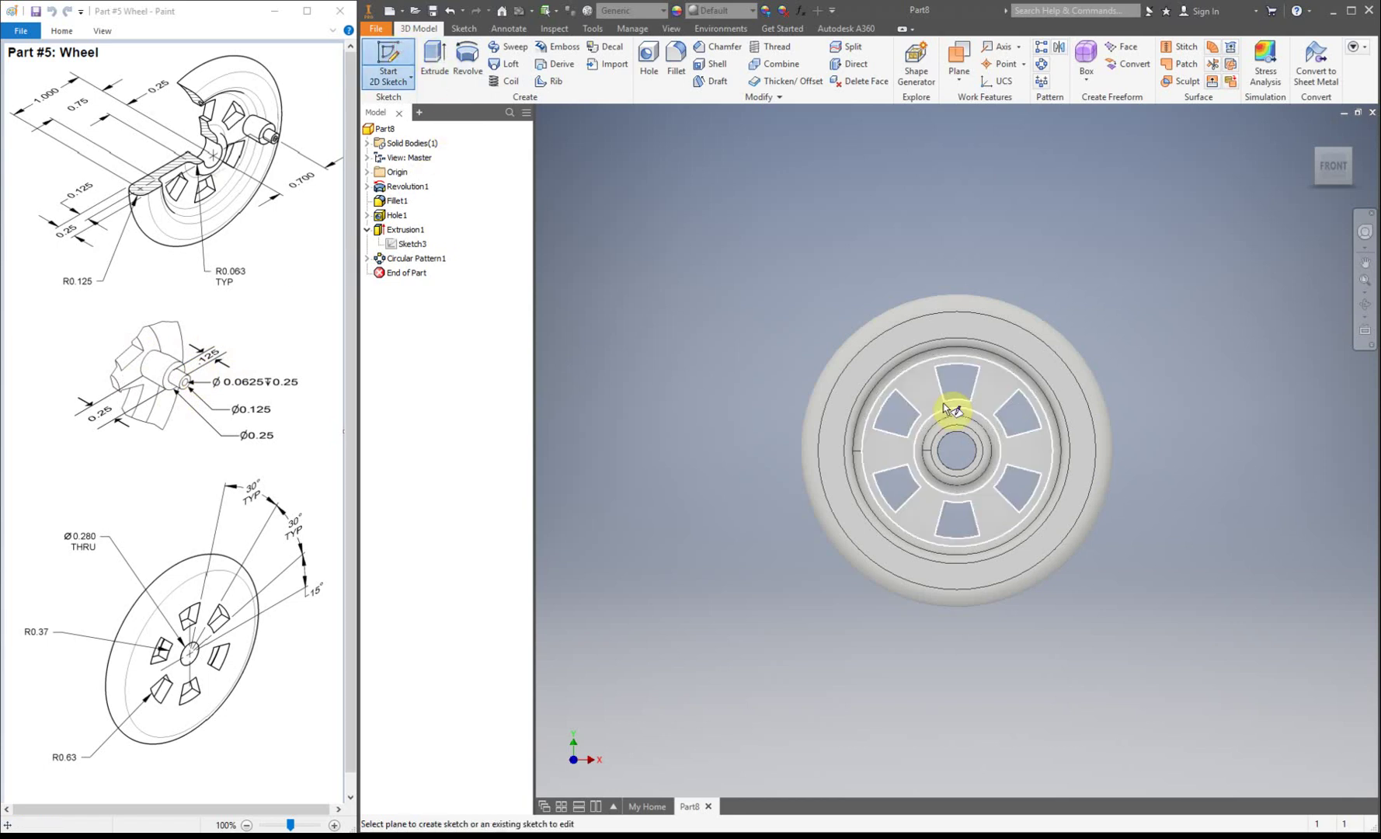
click(1018, 460)
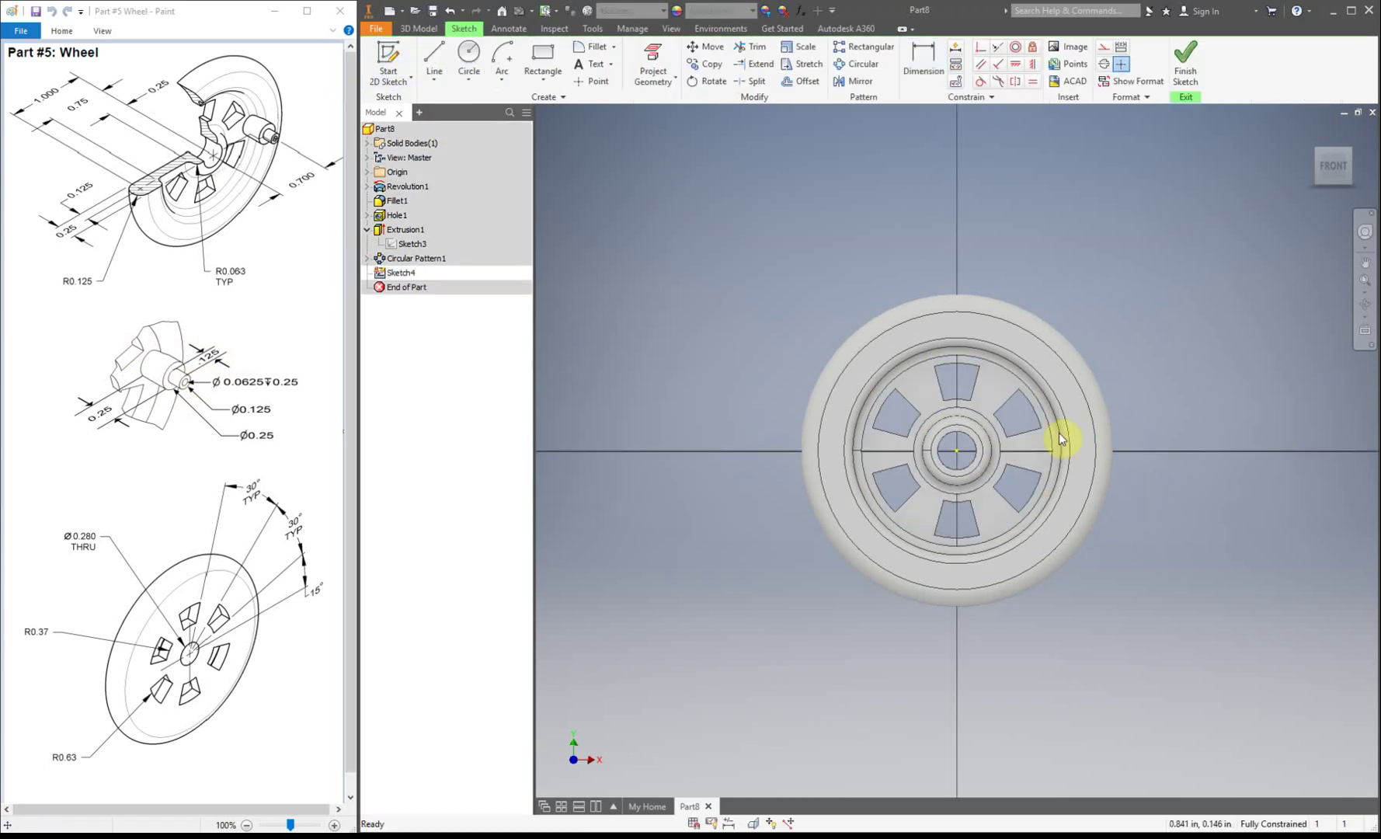
scroll(1153, 453, down, 3)
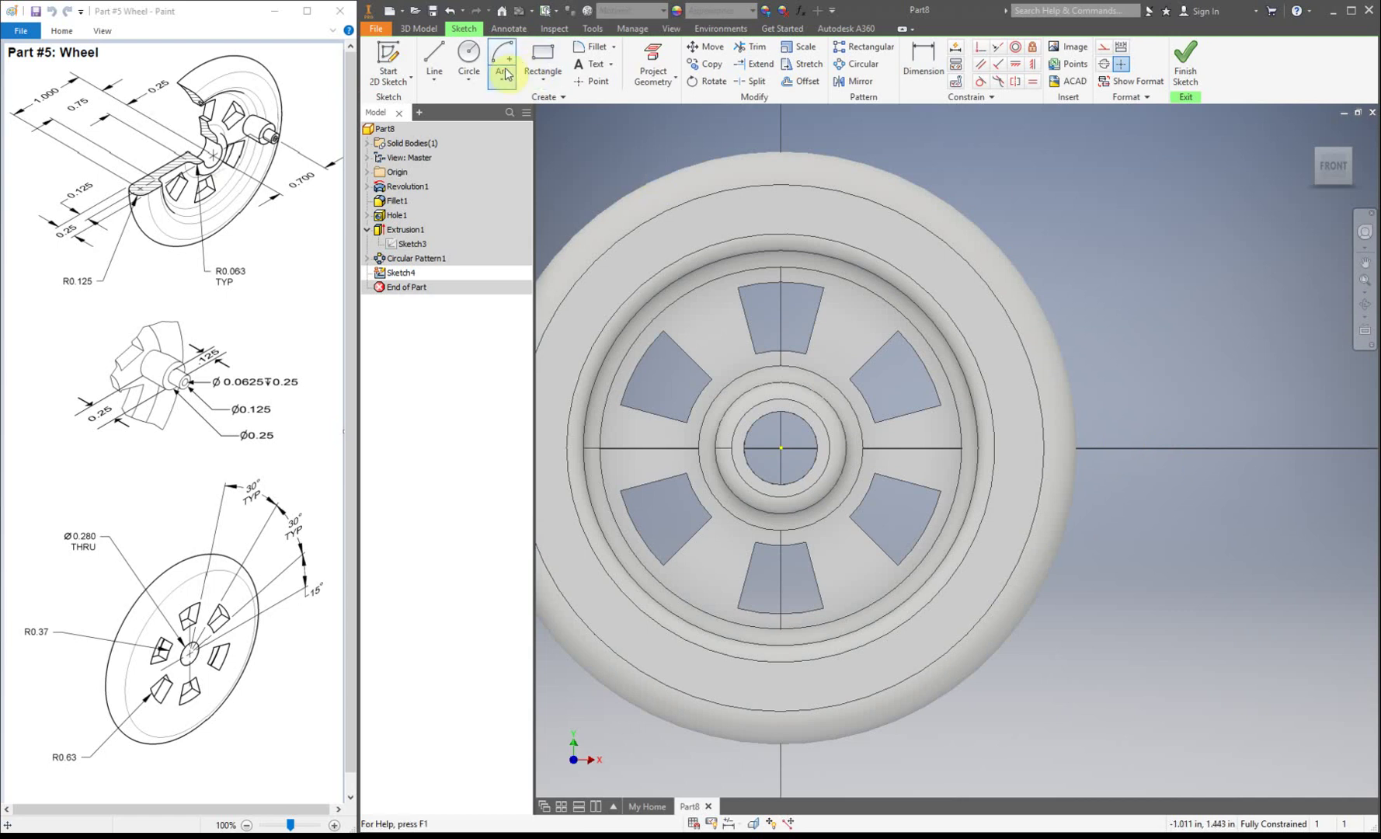
click(468, 56)
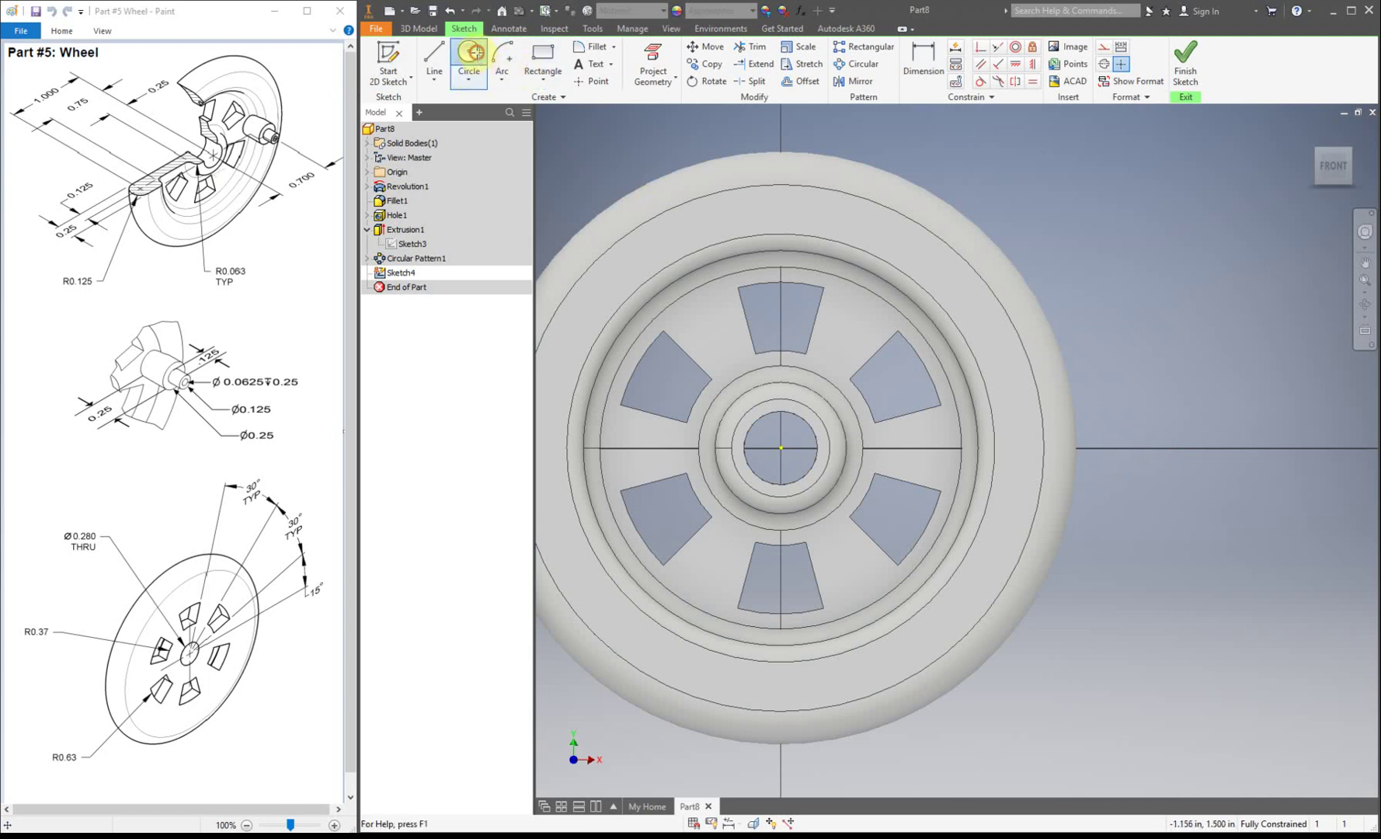
click(912, 434)
click(910, 398)
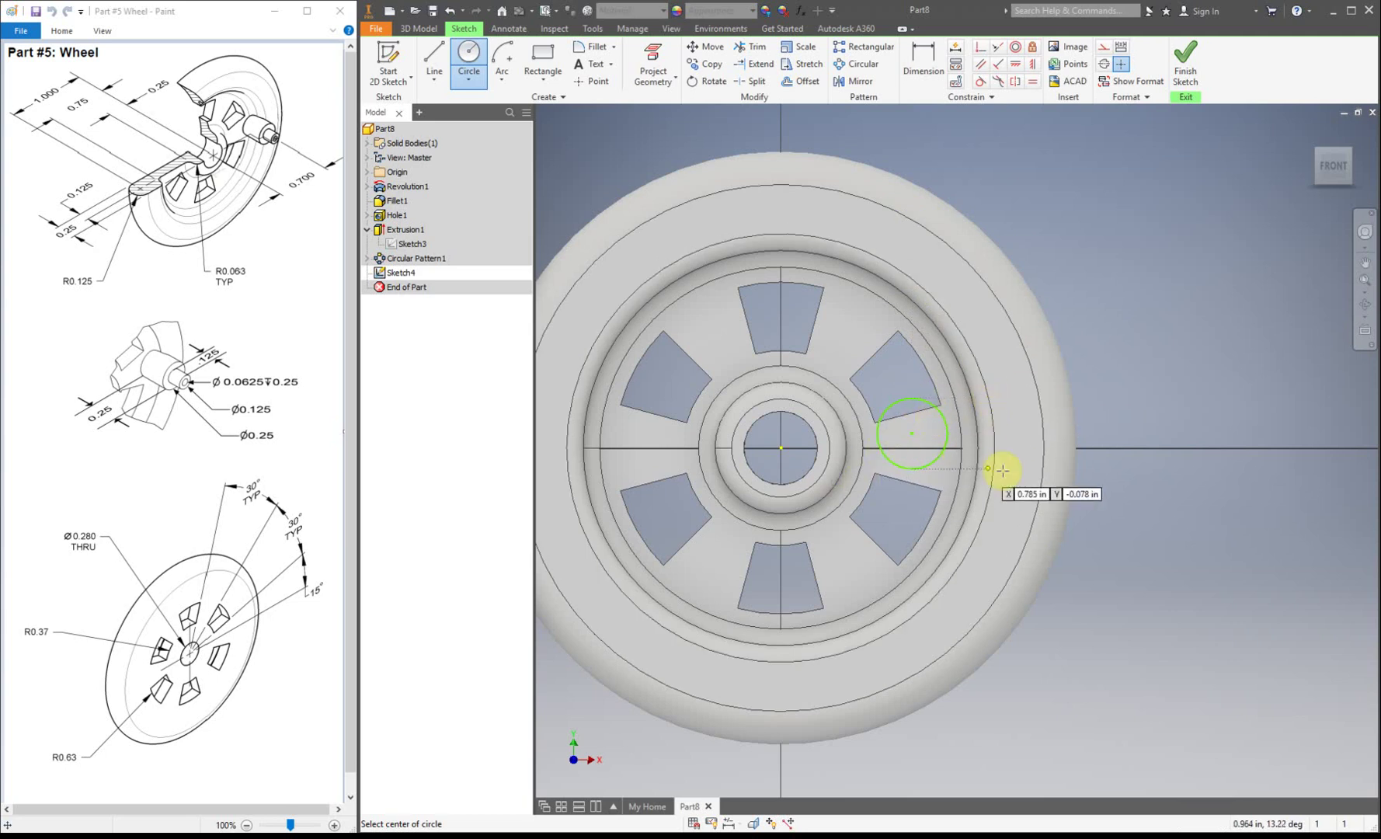
right_click(1191, 231)
click(1246, 233)
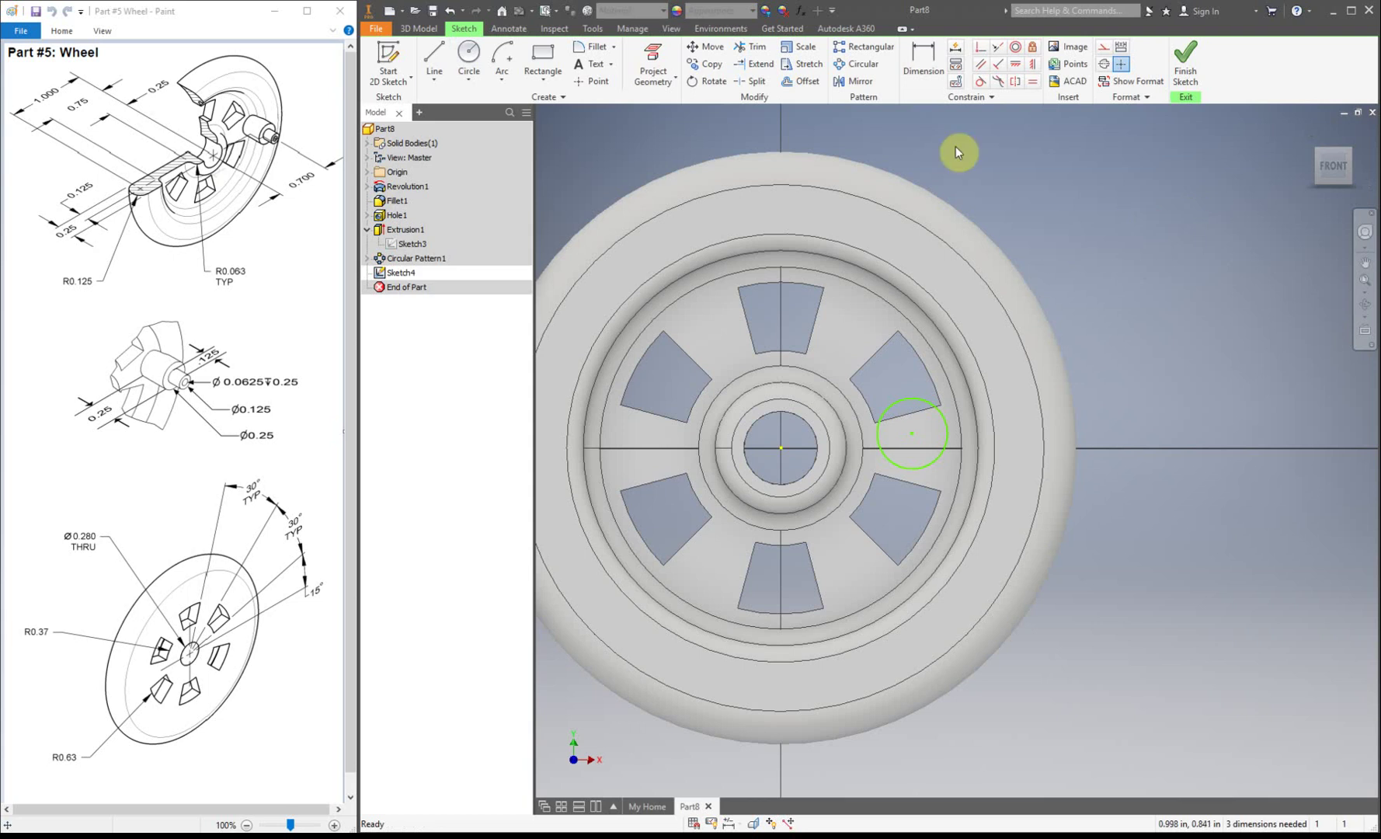
Dimension the circle to .250 diameter, placed .700 horizontally from the wheel centre
click(924, 69)
click(932, 405)
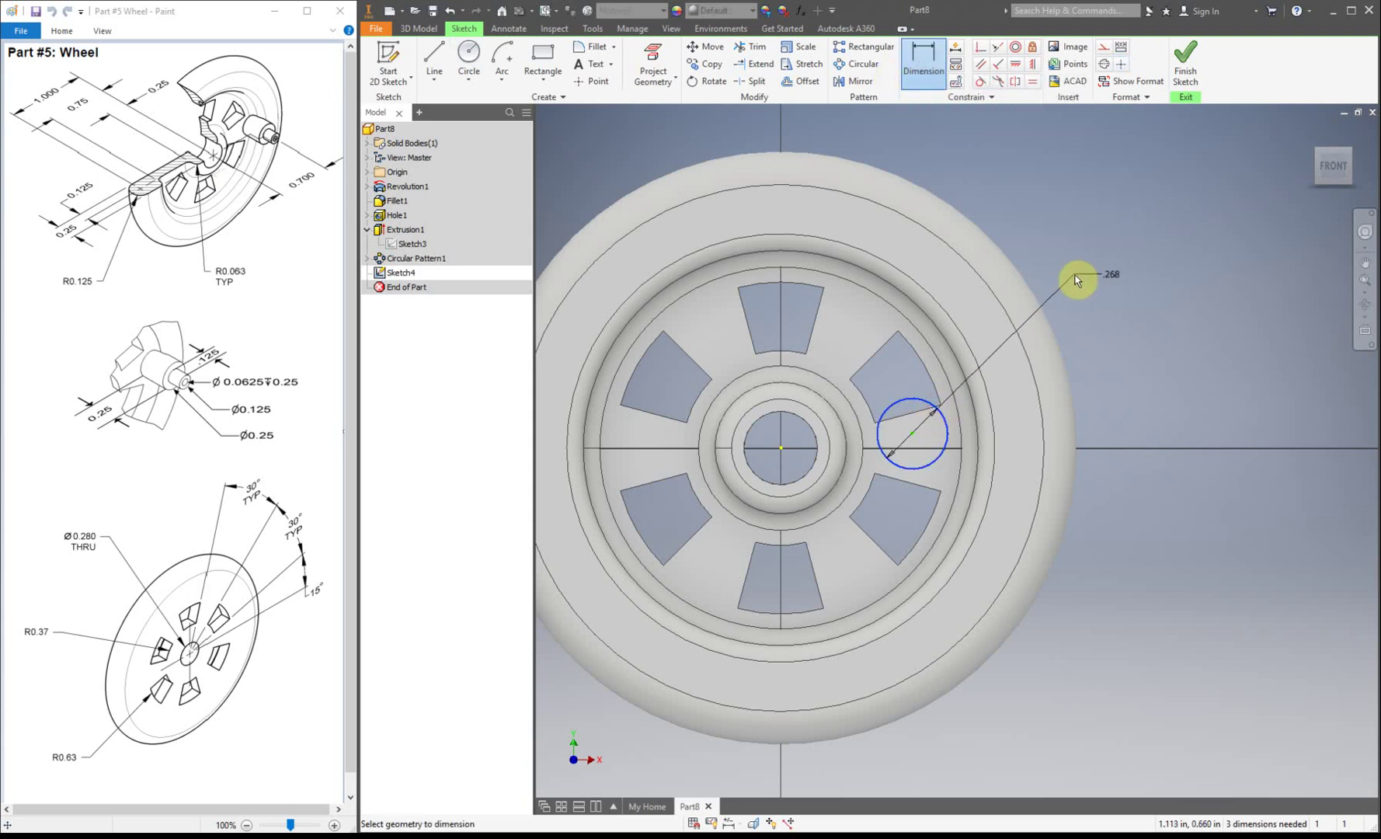
click(1071, 274)
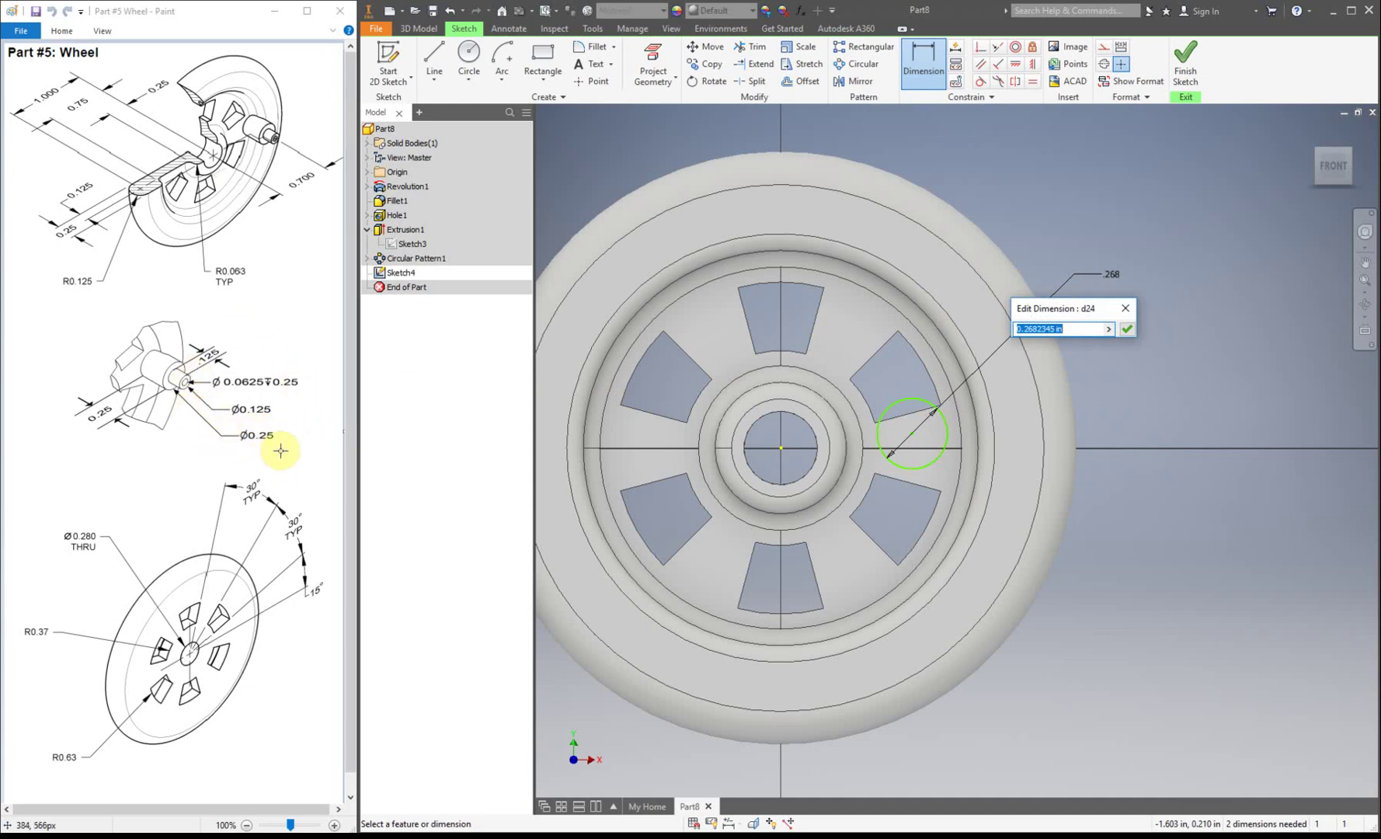
text(.25)
key(Return)
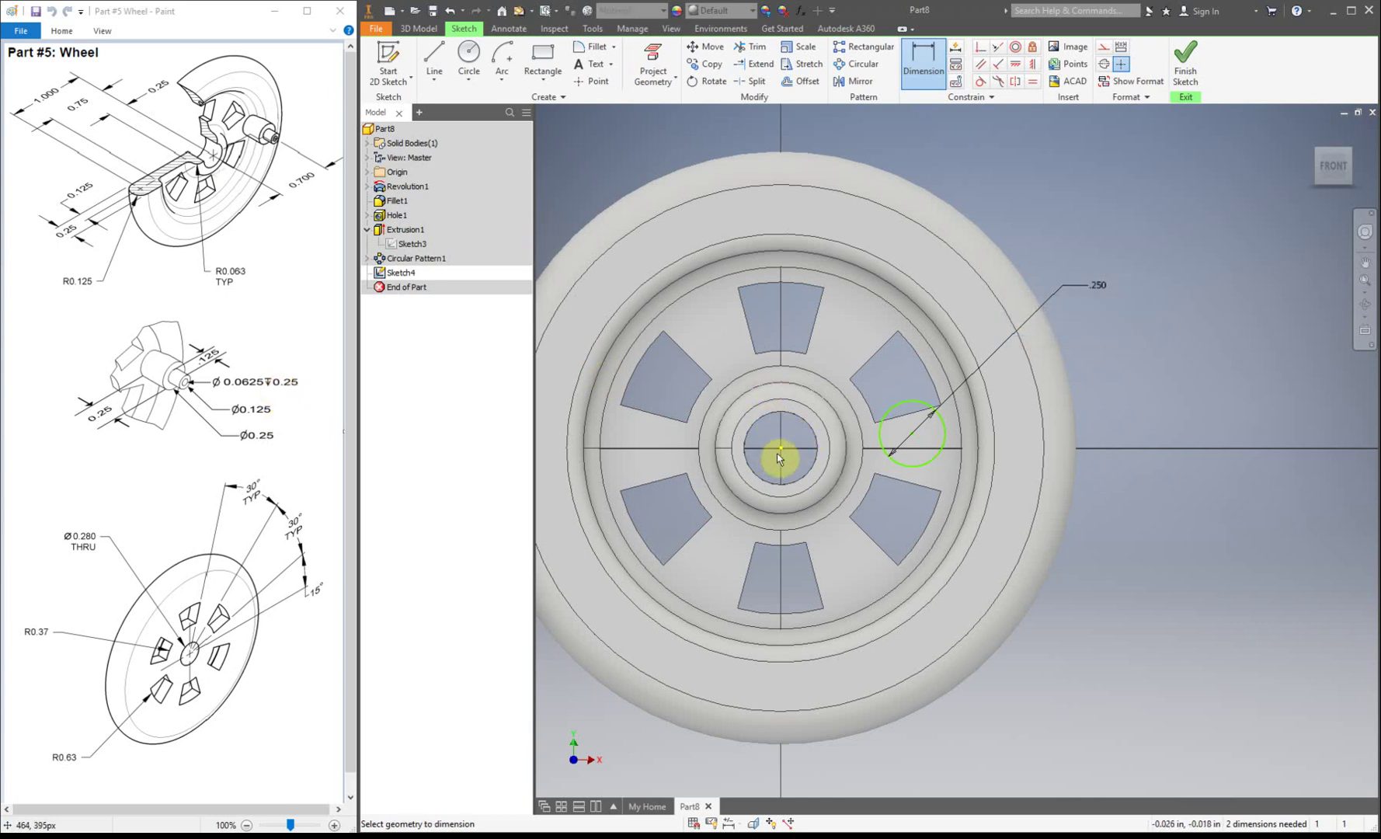
click(780, 449)
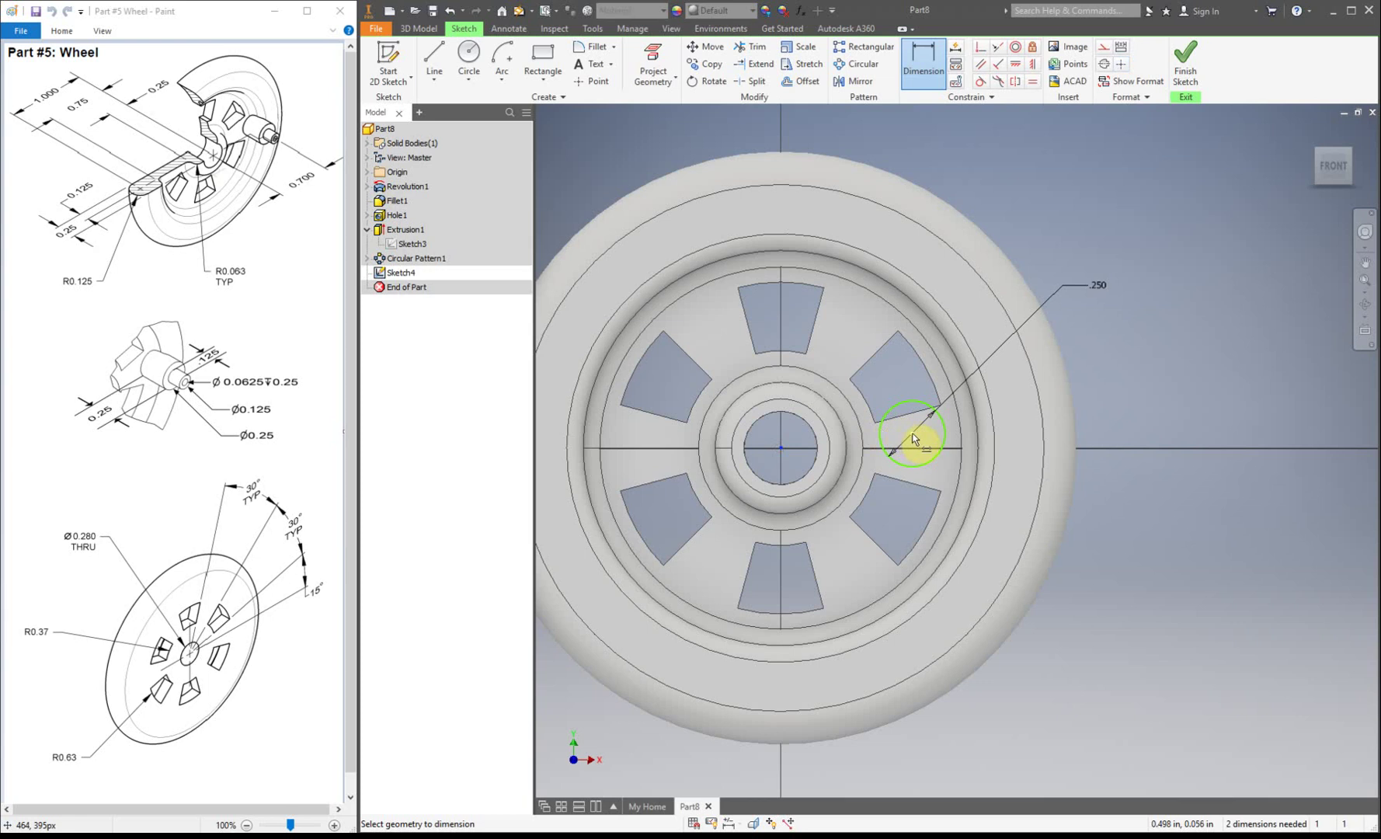
click(912, 433)
click(850, 309)
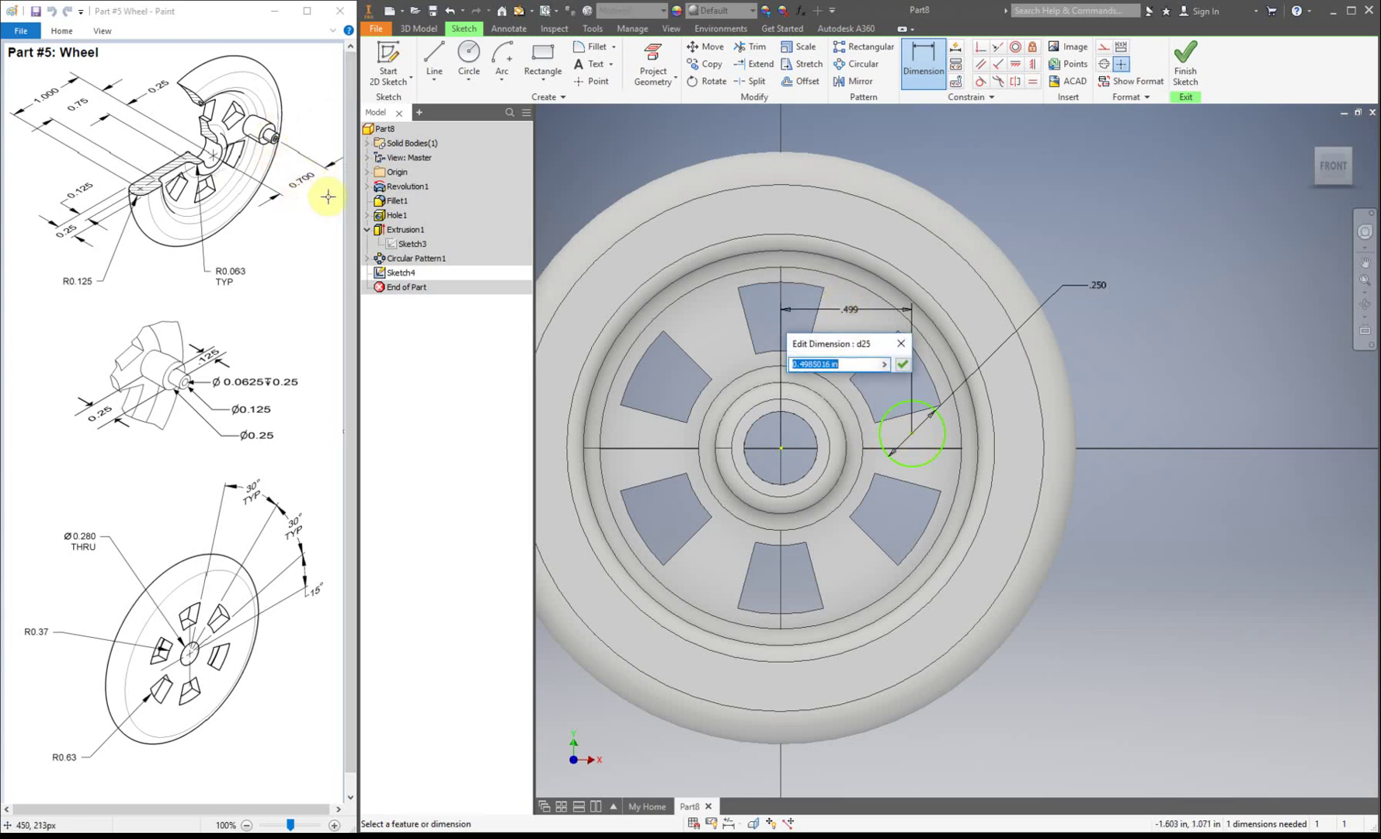
text(700)
key(Return)
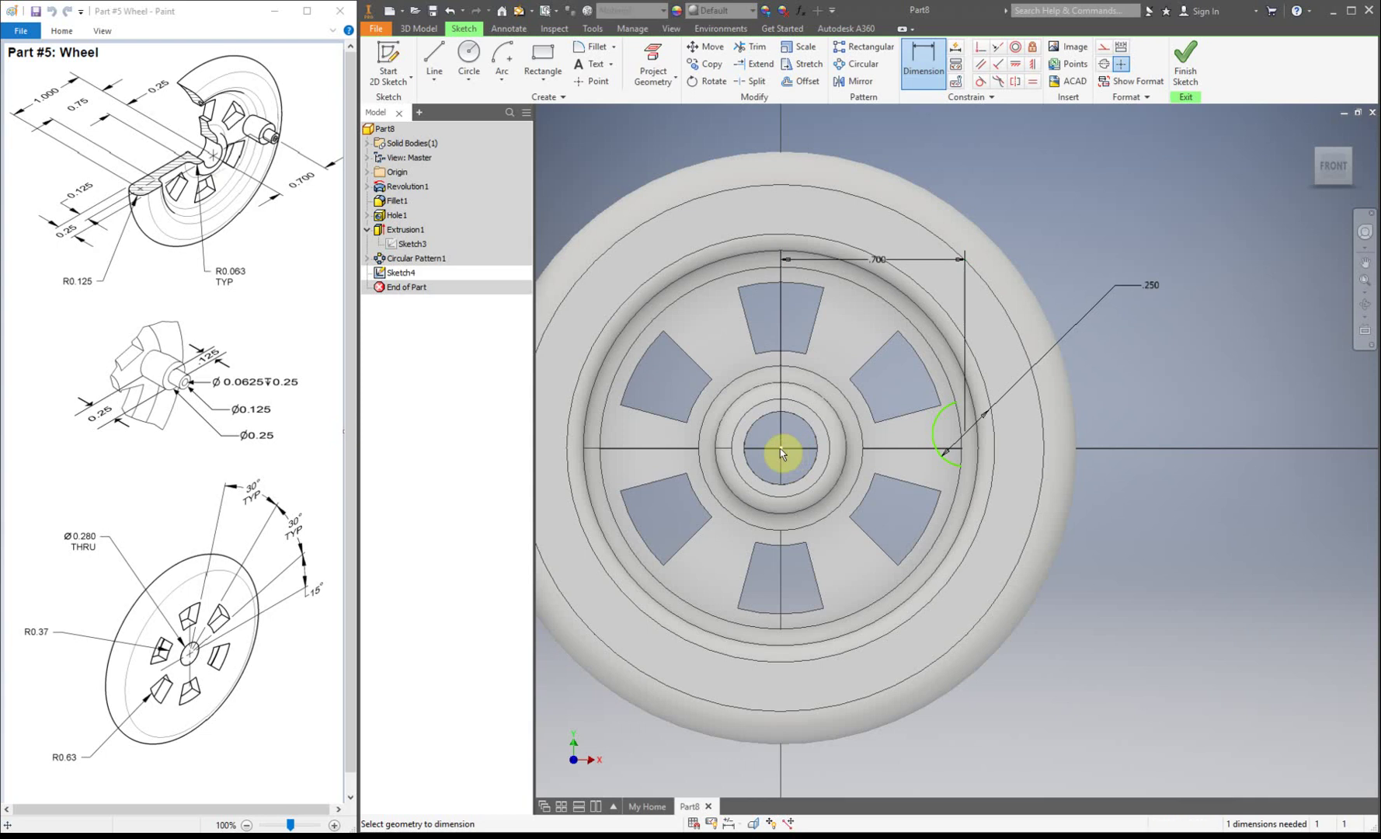
click(449, 64)
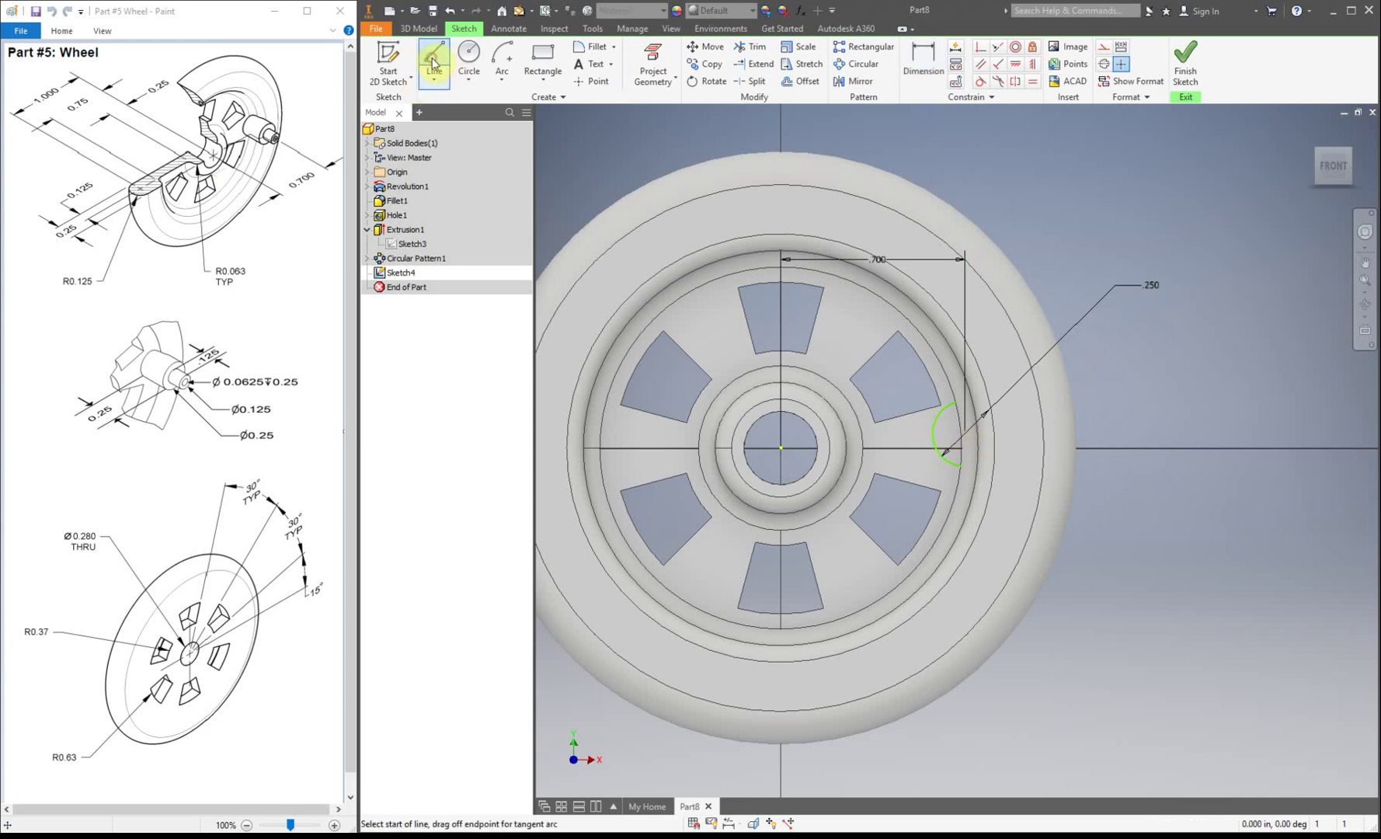
Draw a centerline starting at the wheel centre
click(1104, 48)
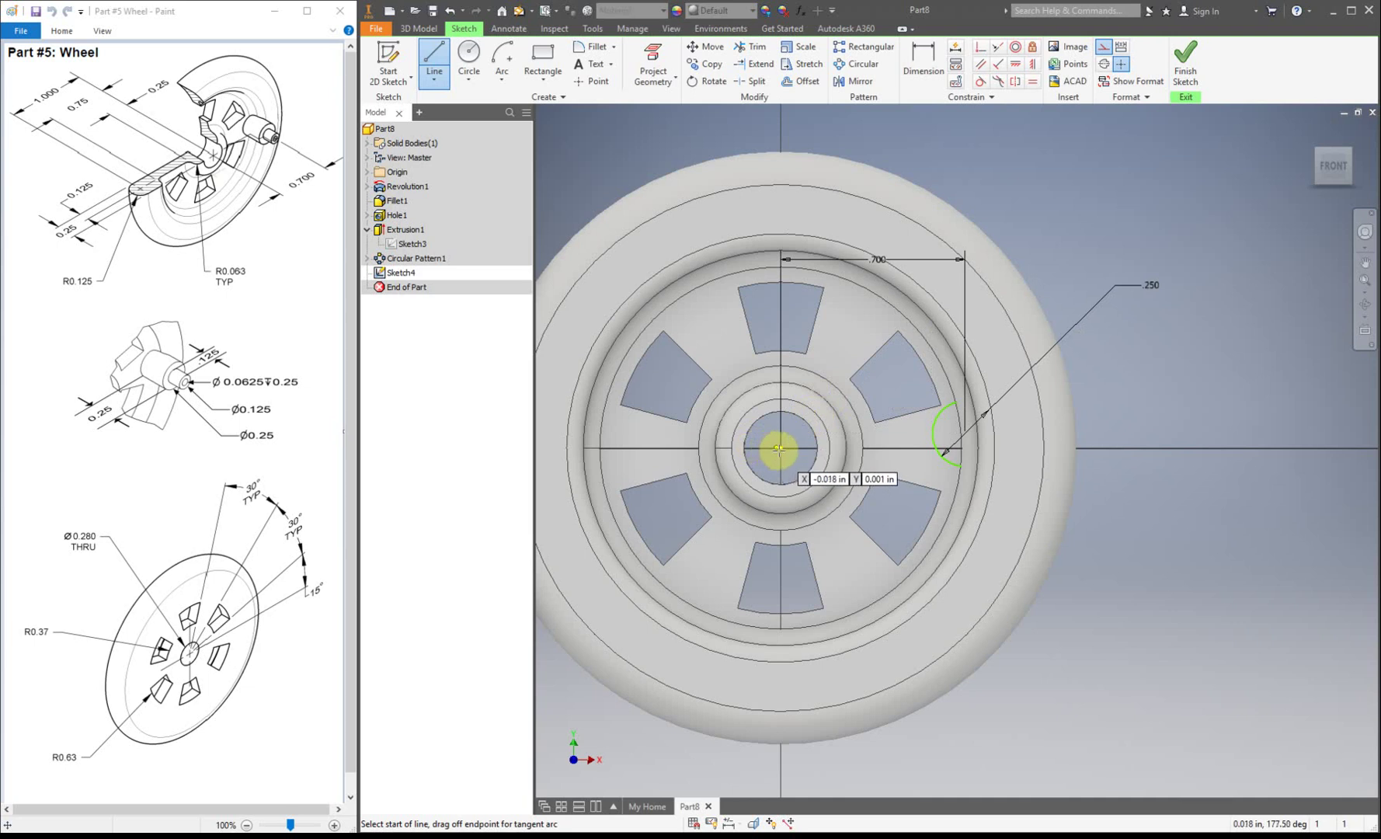
click(781, 449)
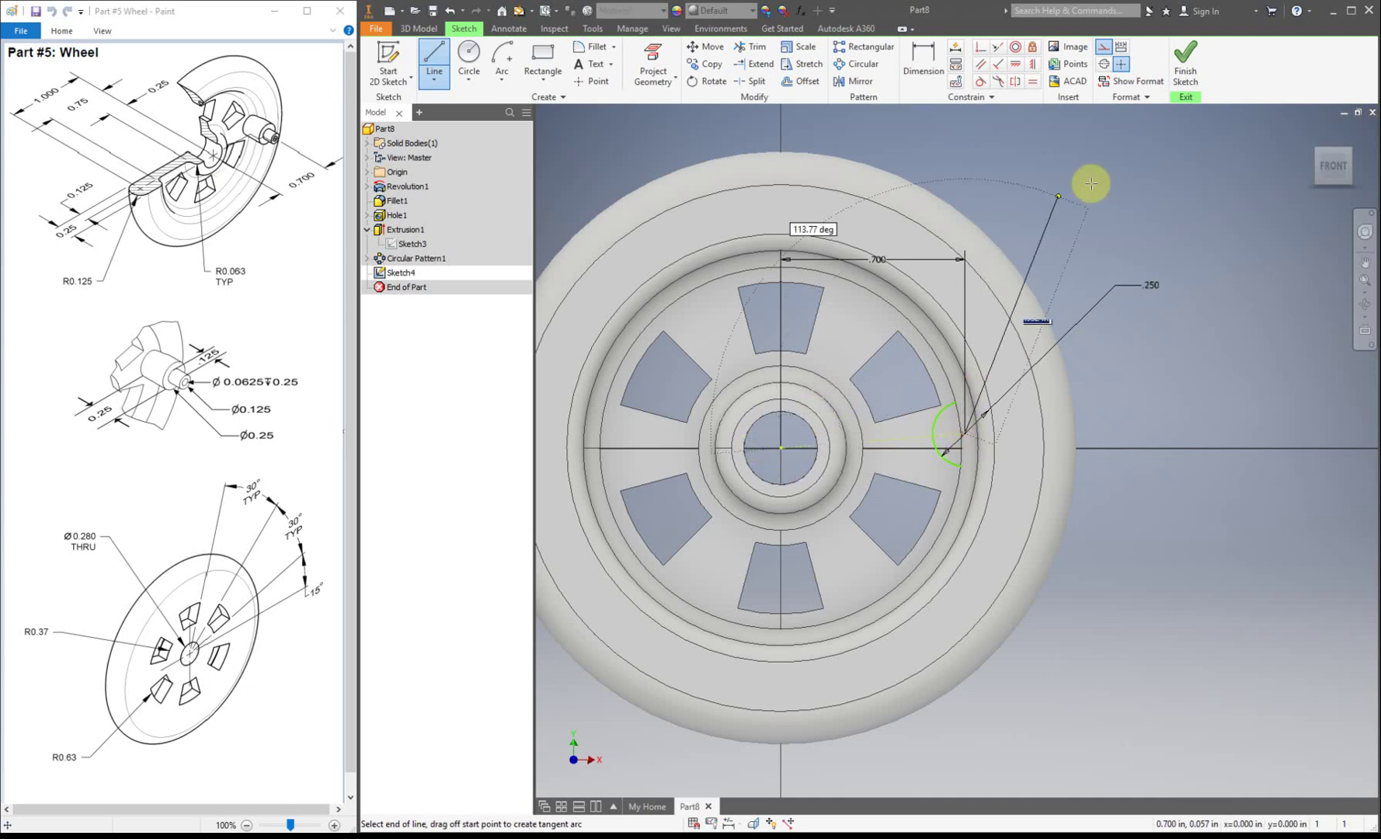
right_click(1144, 163)
click(1179, 179)
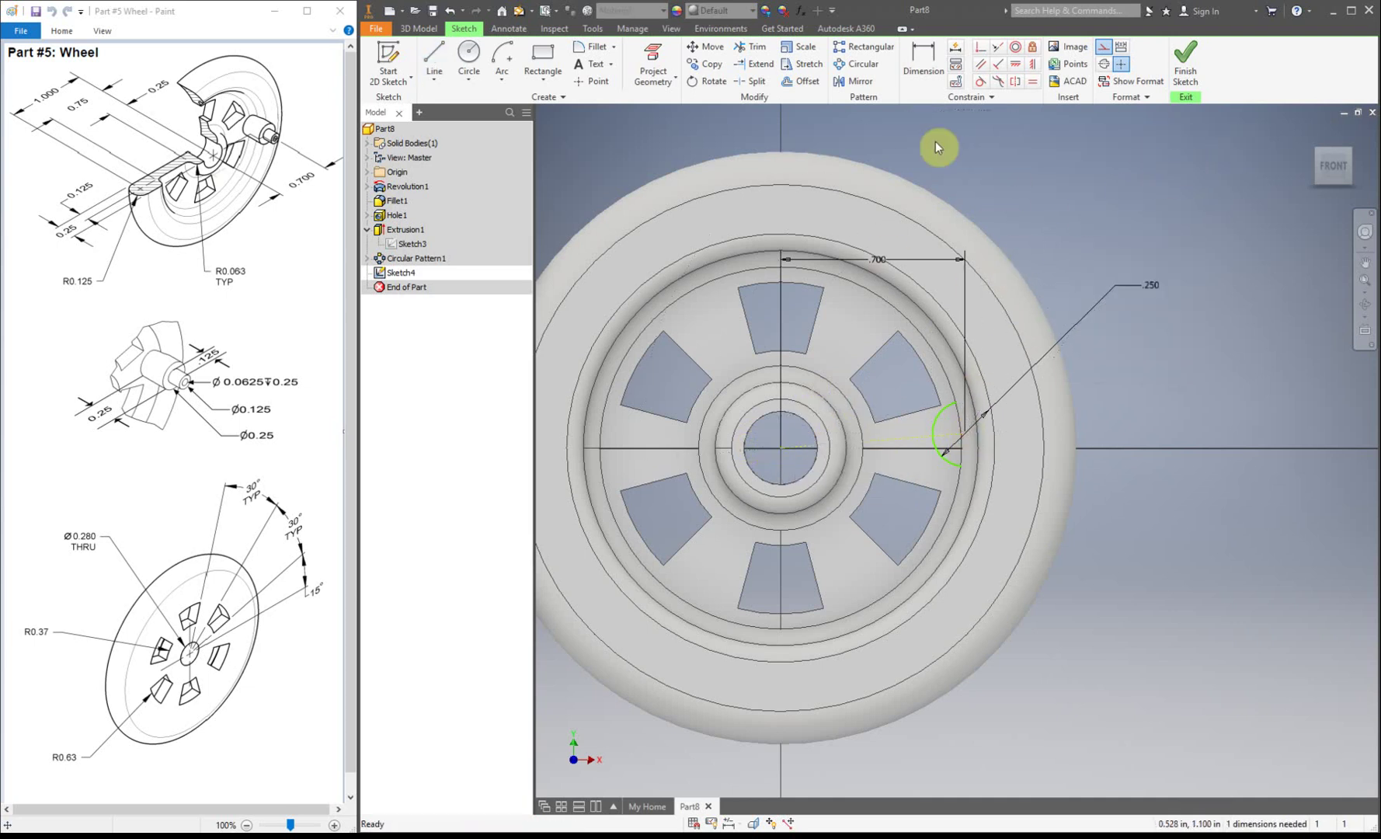
Constrain the peg centre horizontally level with the wheel centre, complete the arc, and finish Sketch4
click(1015, 65)
click(921, 441)
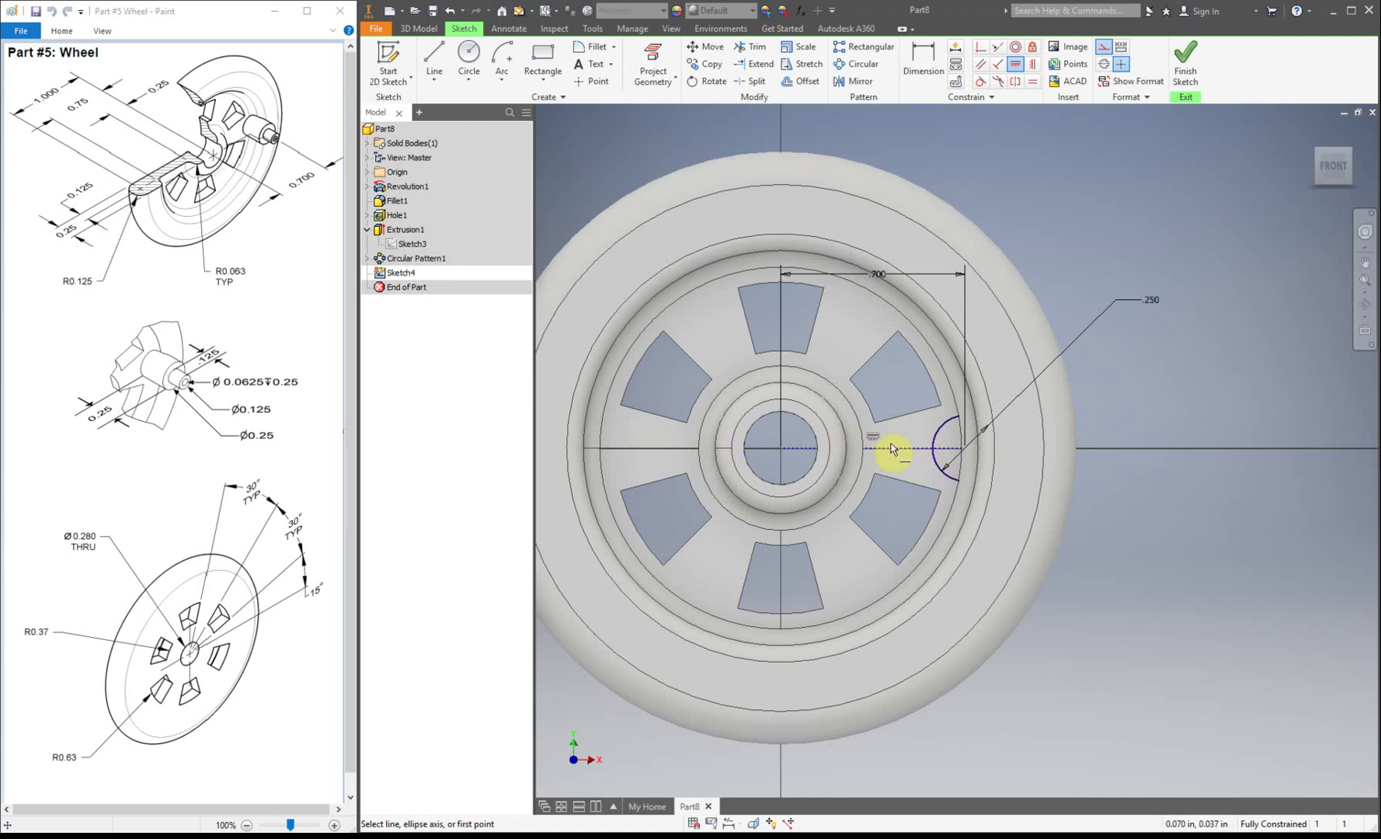
right_click(1159, 214)
click(1217, 220)
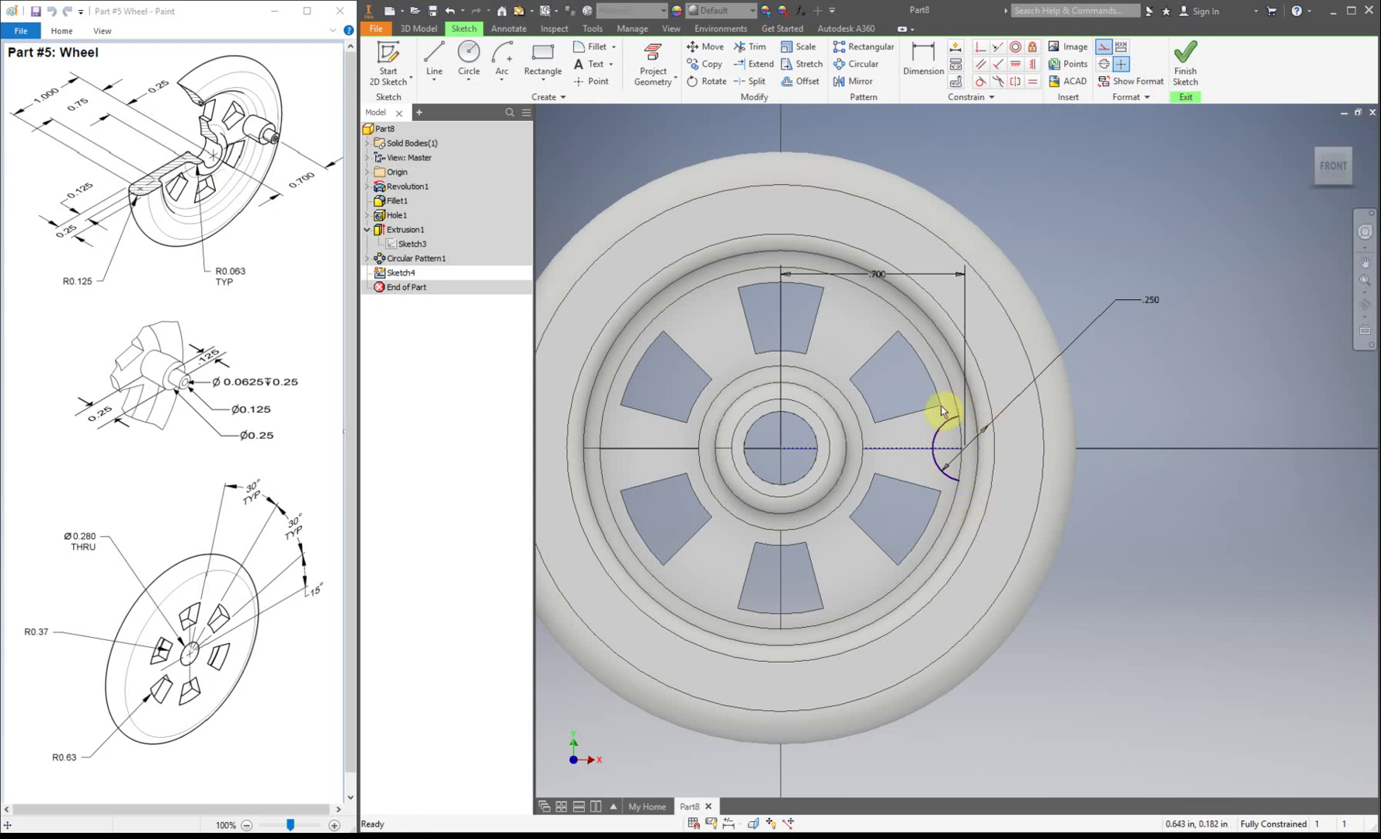
click(954, 476)
click(1189, 70)
Extrude the small circle profile 0.25 outward from the wheel face as a peg
click(435, 62)
click(1059, 452)
click(1317, 151)
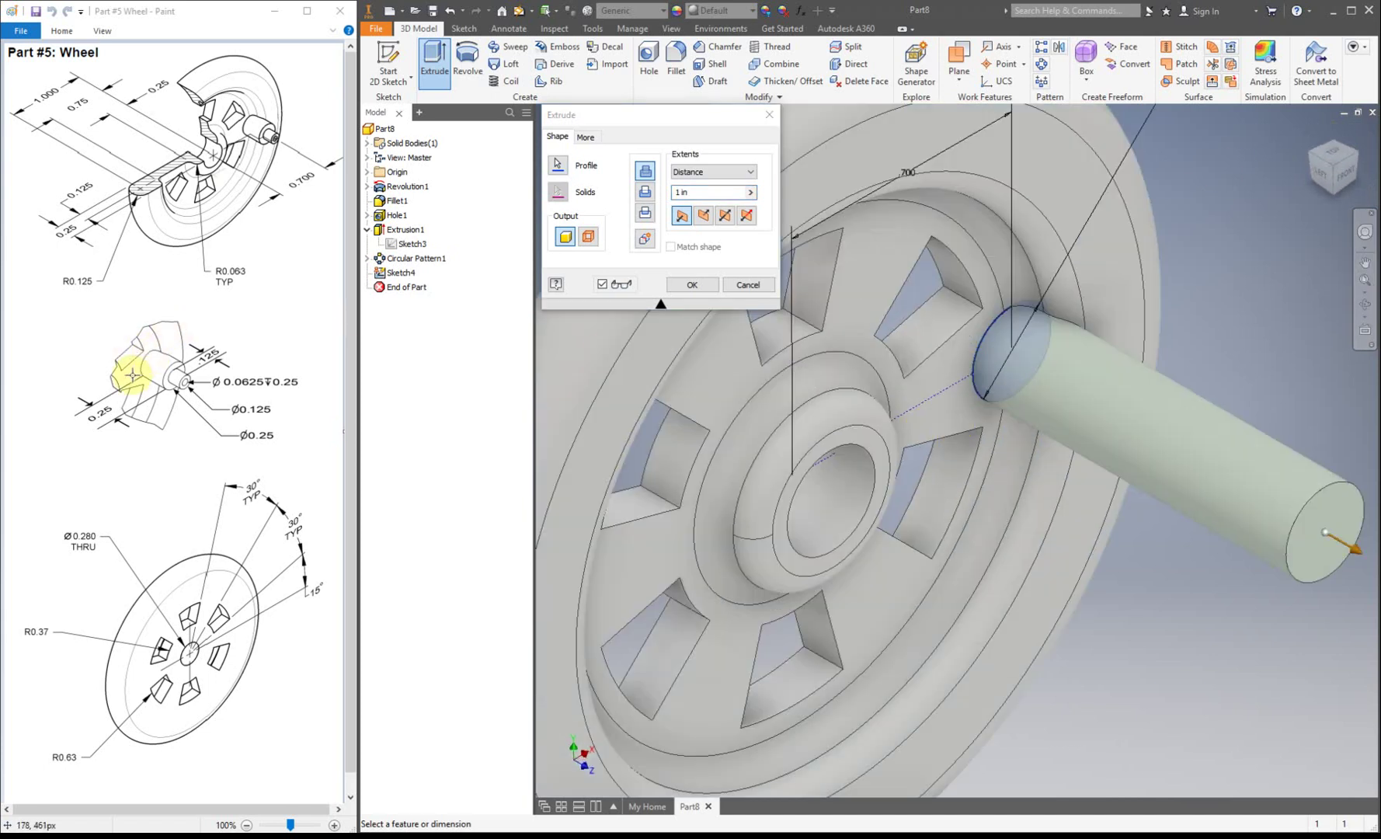
click(716, 192)
click(557, 190)
text(.25)
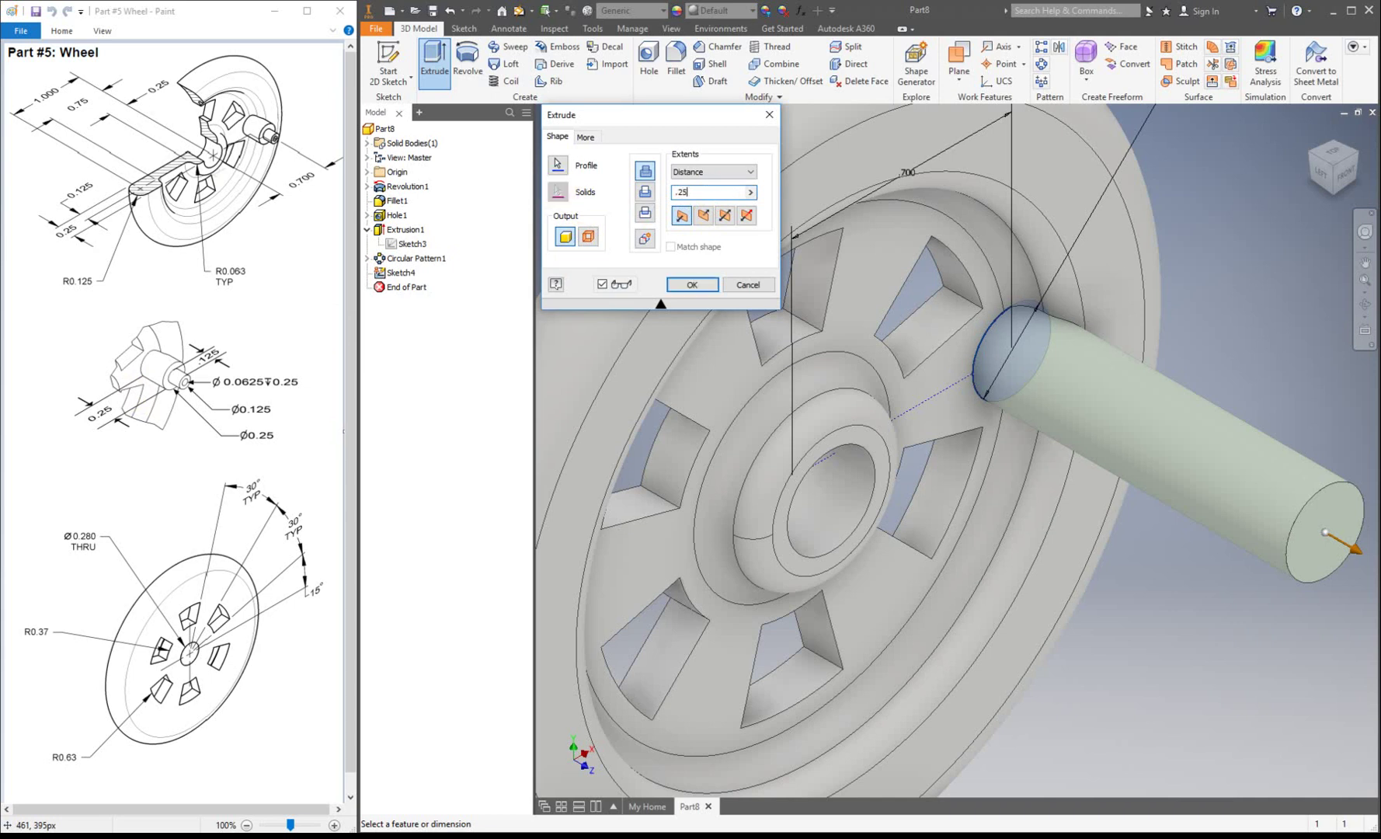
key(Return)
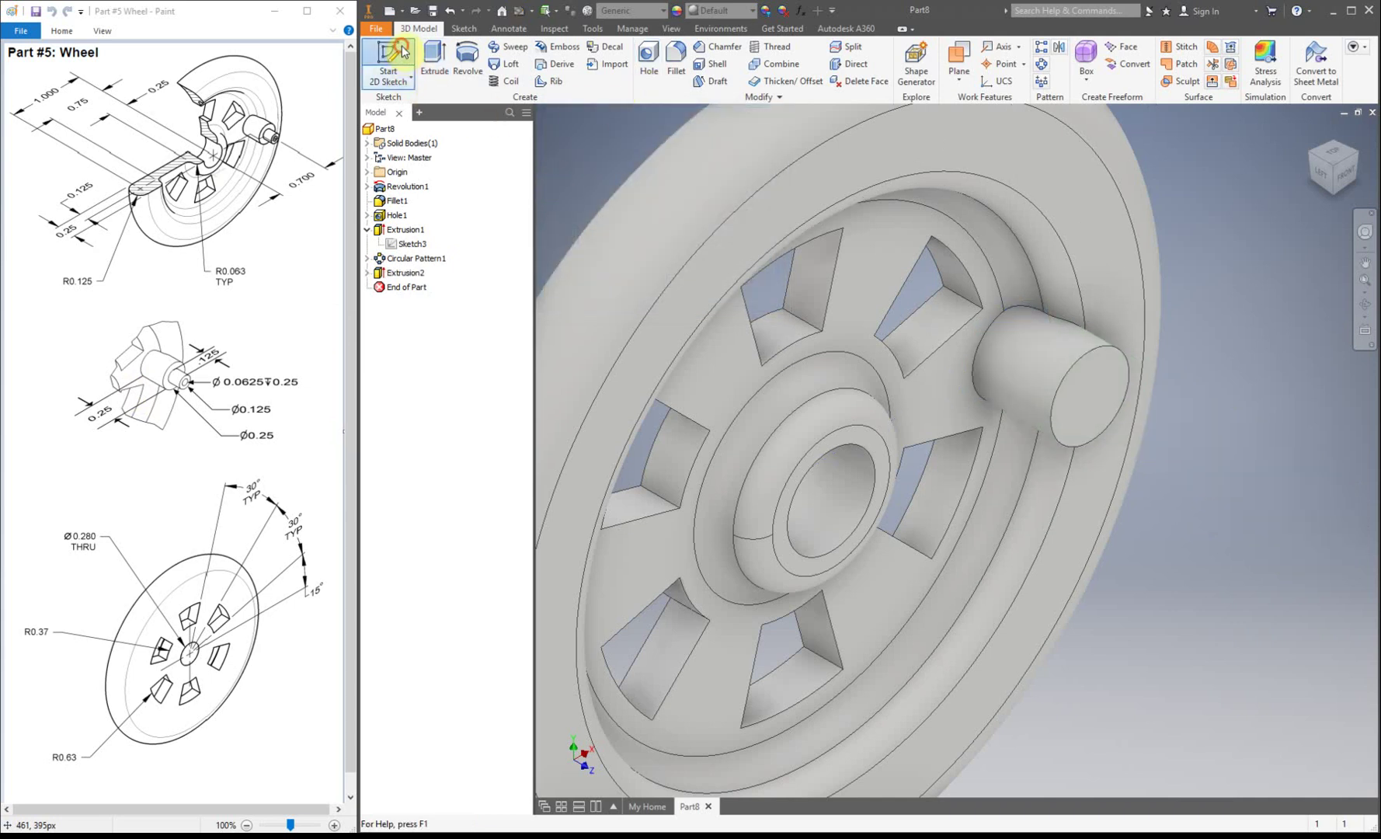
Sketch a .125 circle centred on the peg's end face using its projected edge
click(1110, 377)
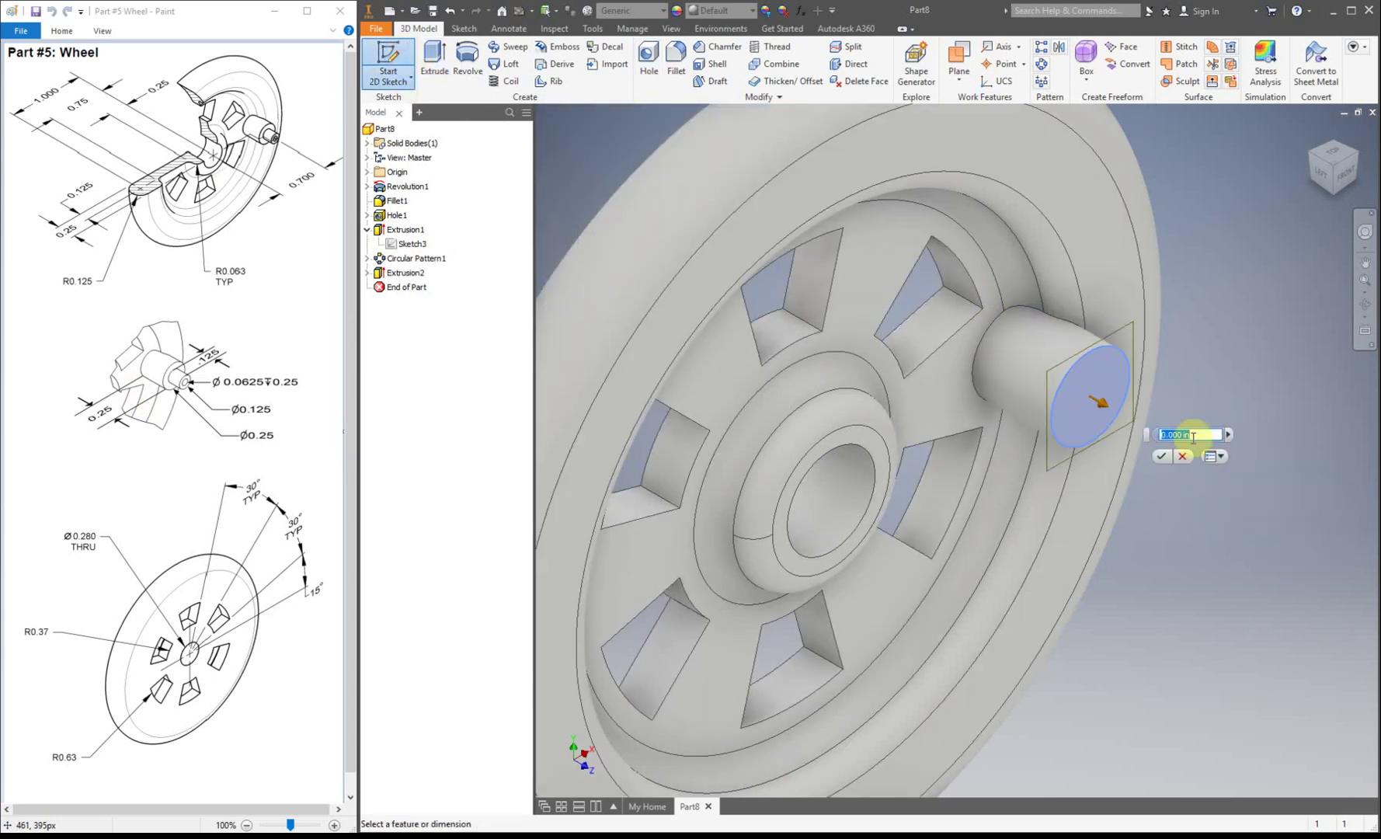
click(1163, 457)
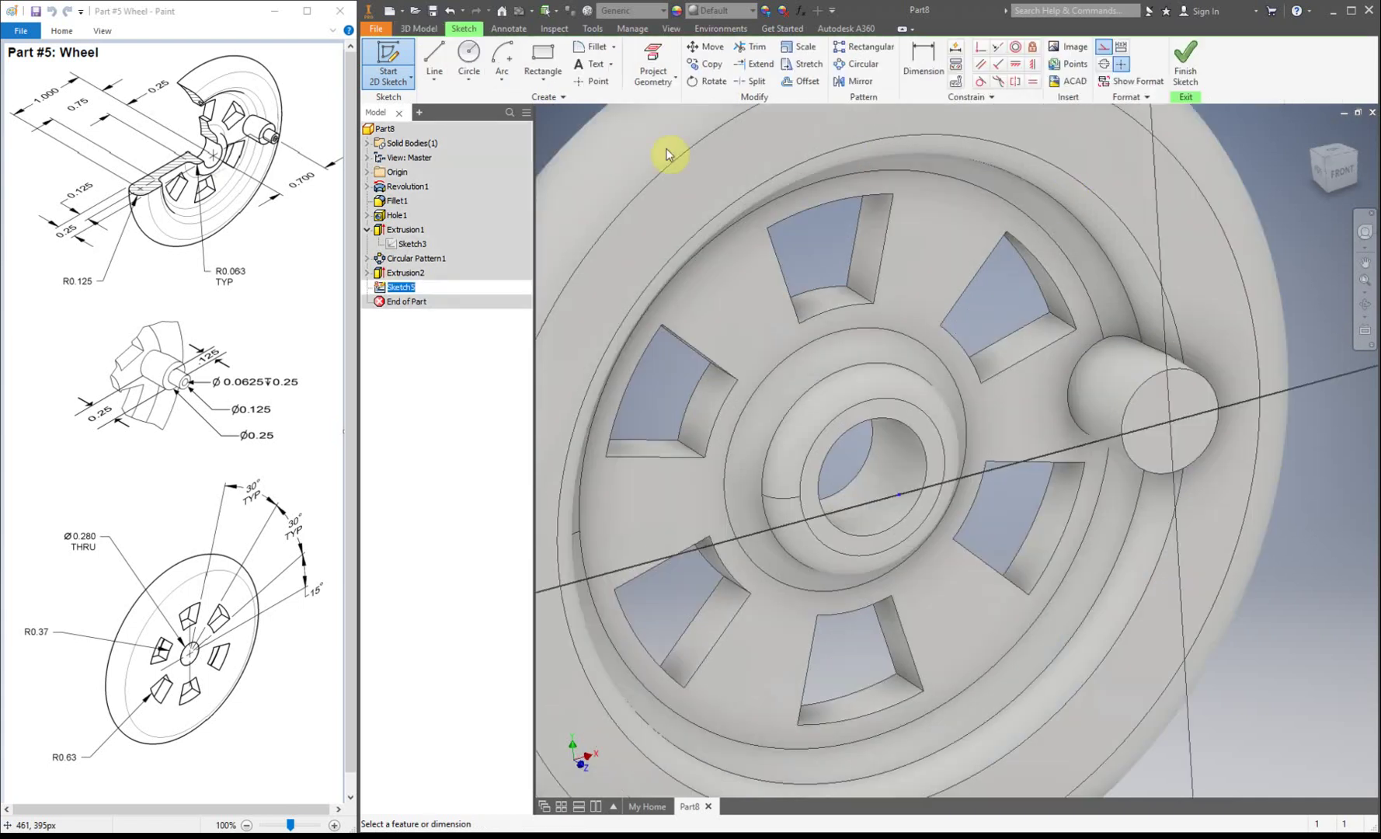
click(652, 62)
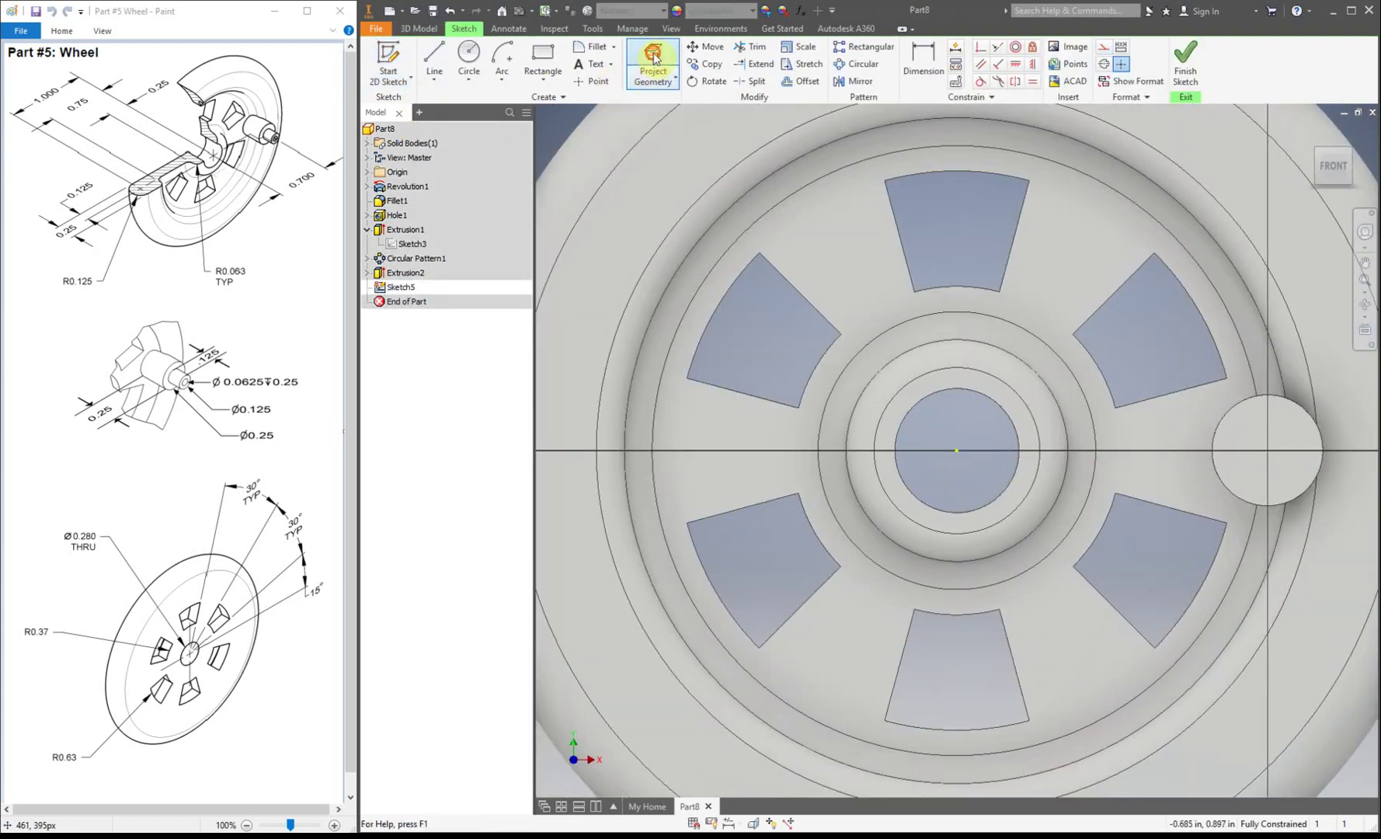
click(1305, 447)
click(469, 56)
click(1268, 451)
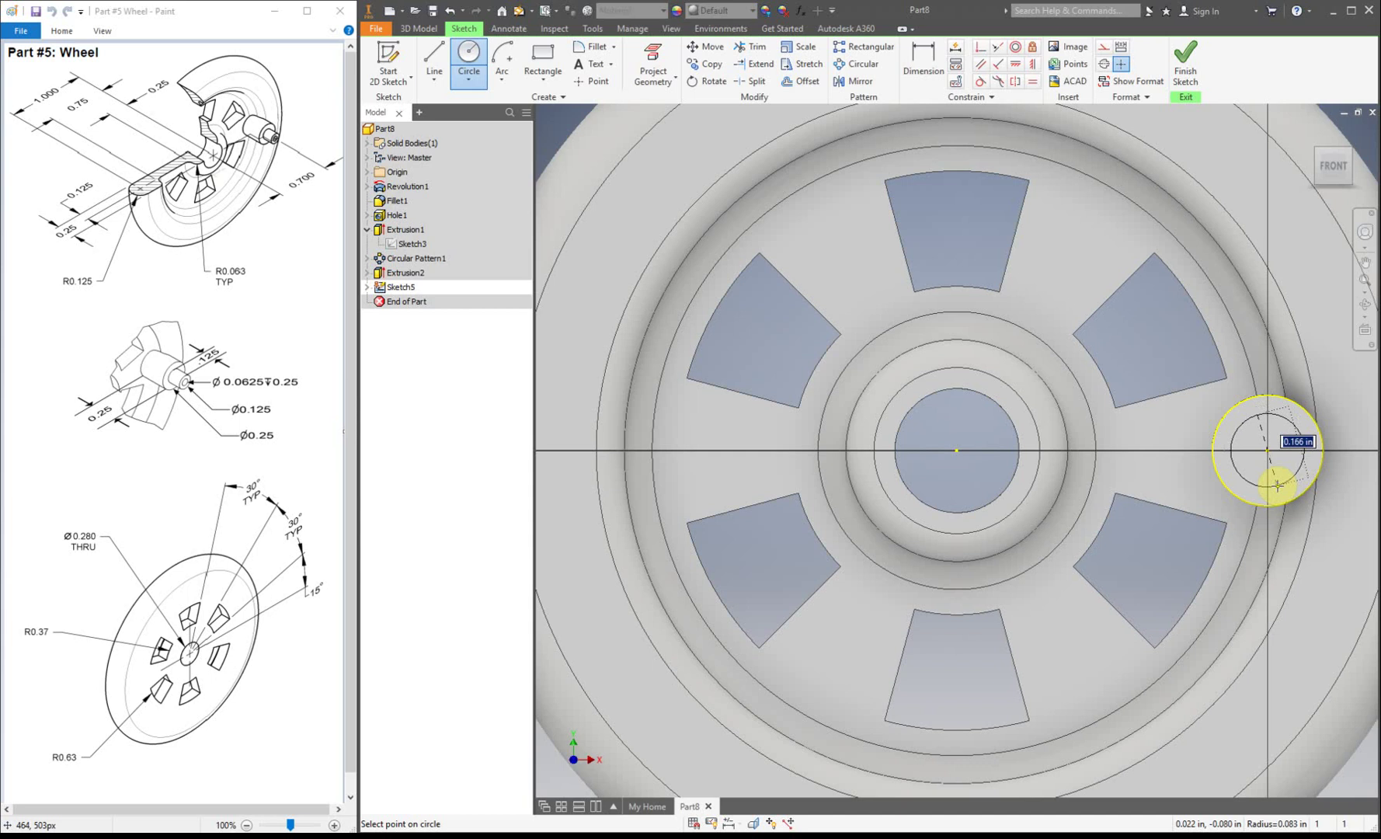
text(.125)
key(Return)
click(1185, 63)
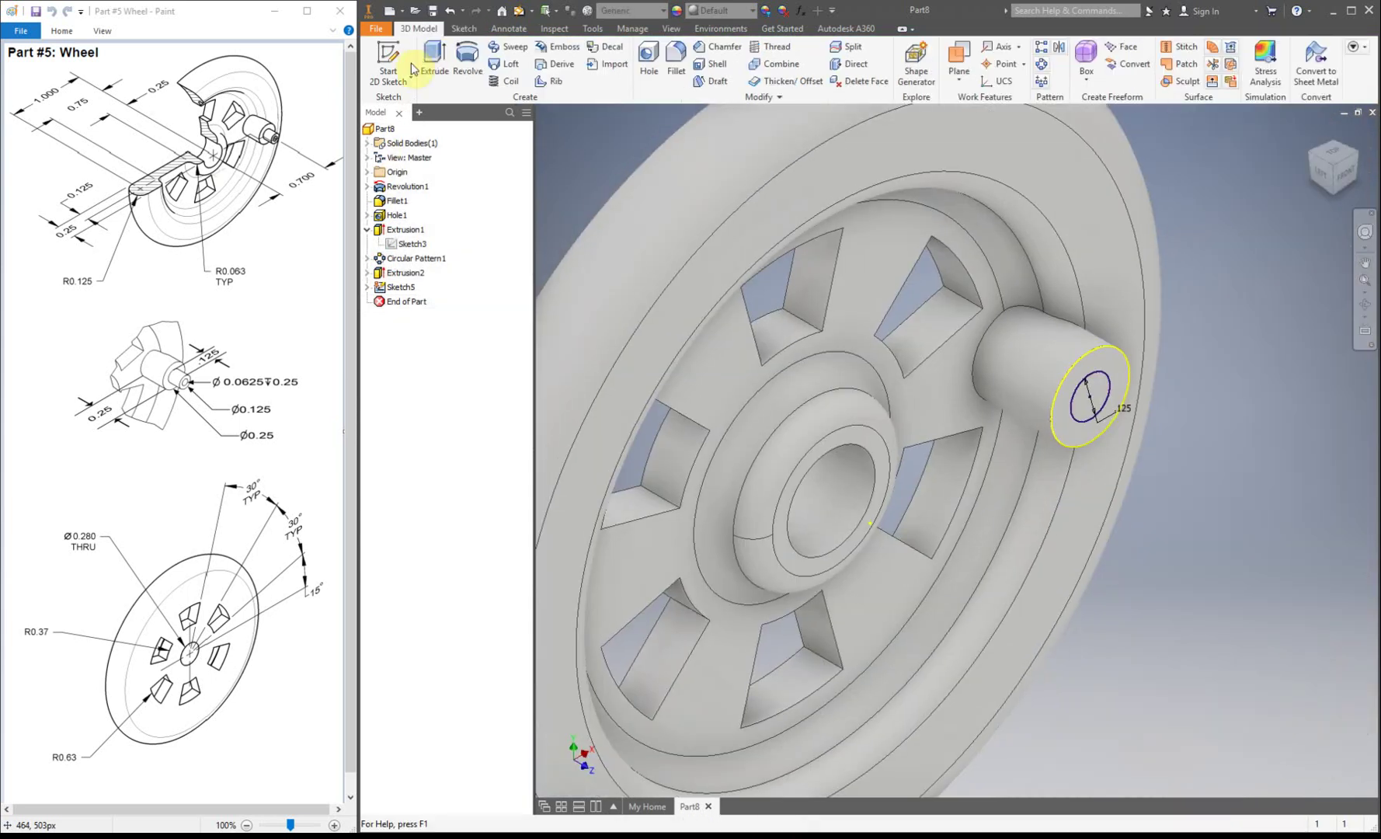
Extrude the .125 circle 0.5 outward as a thinner step on the peg
click(435, 61)
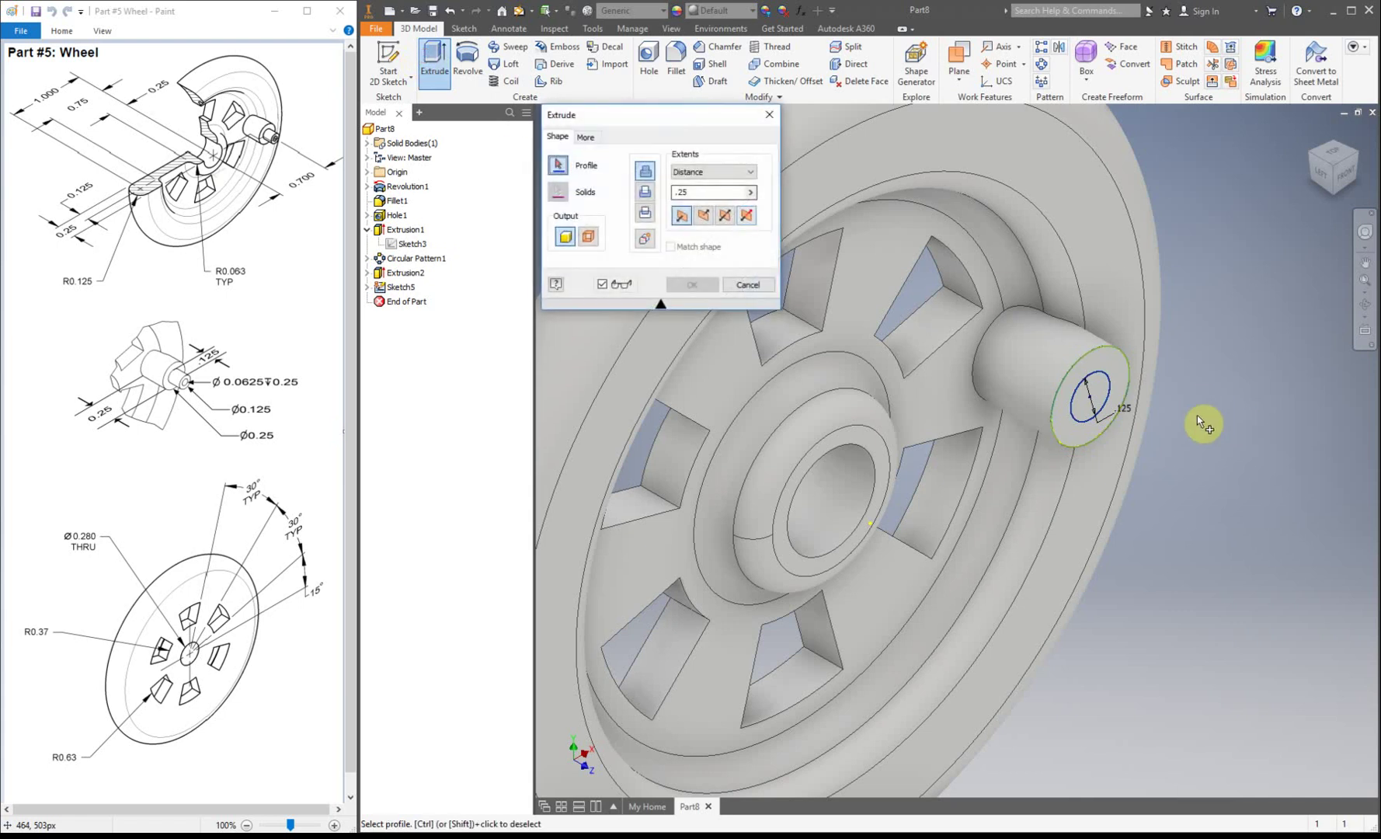
click(1090, 409)
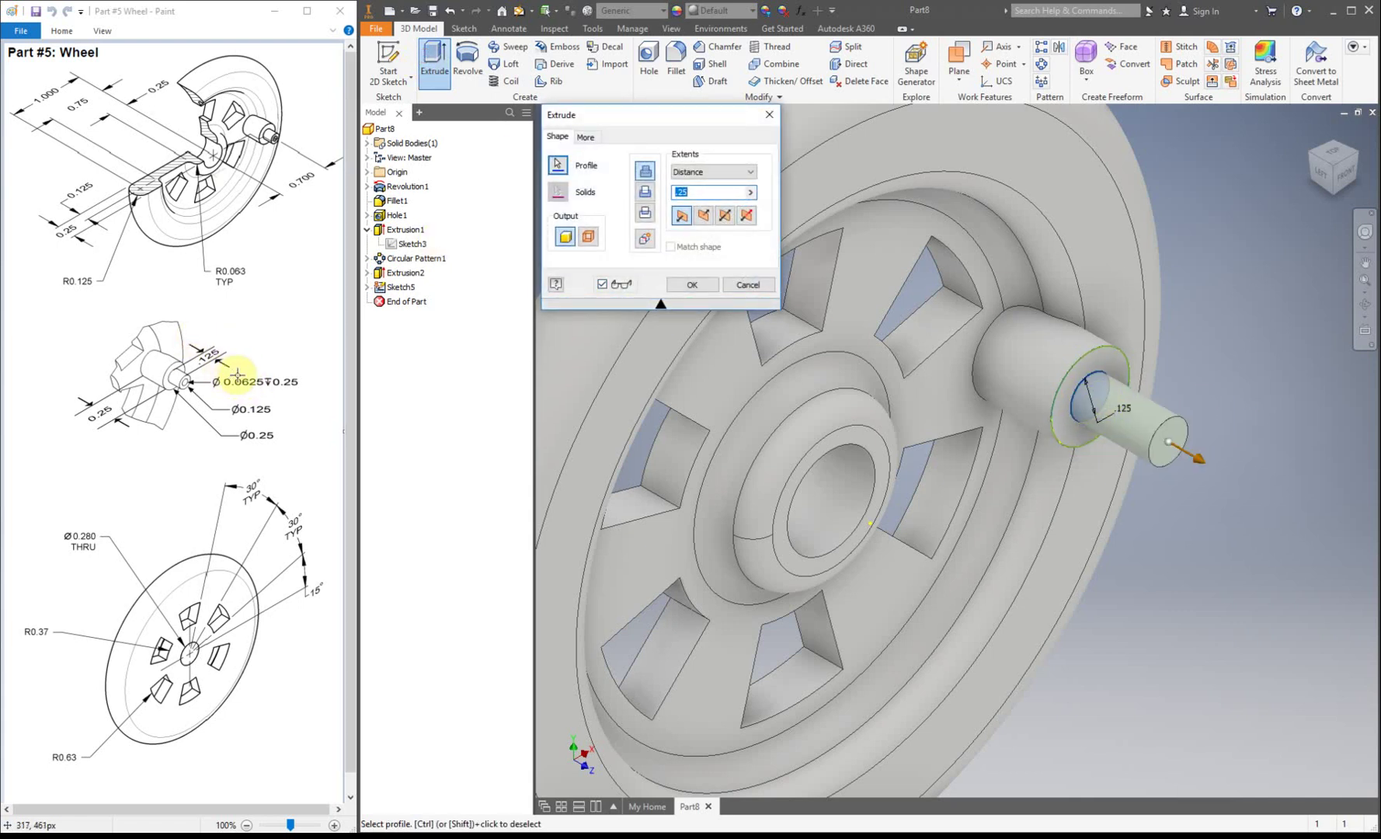
click(701, 190)
double_click(681, 191)
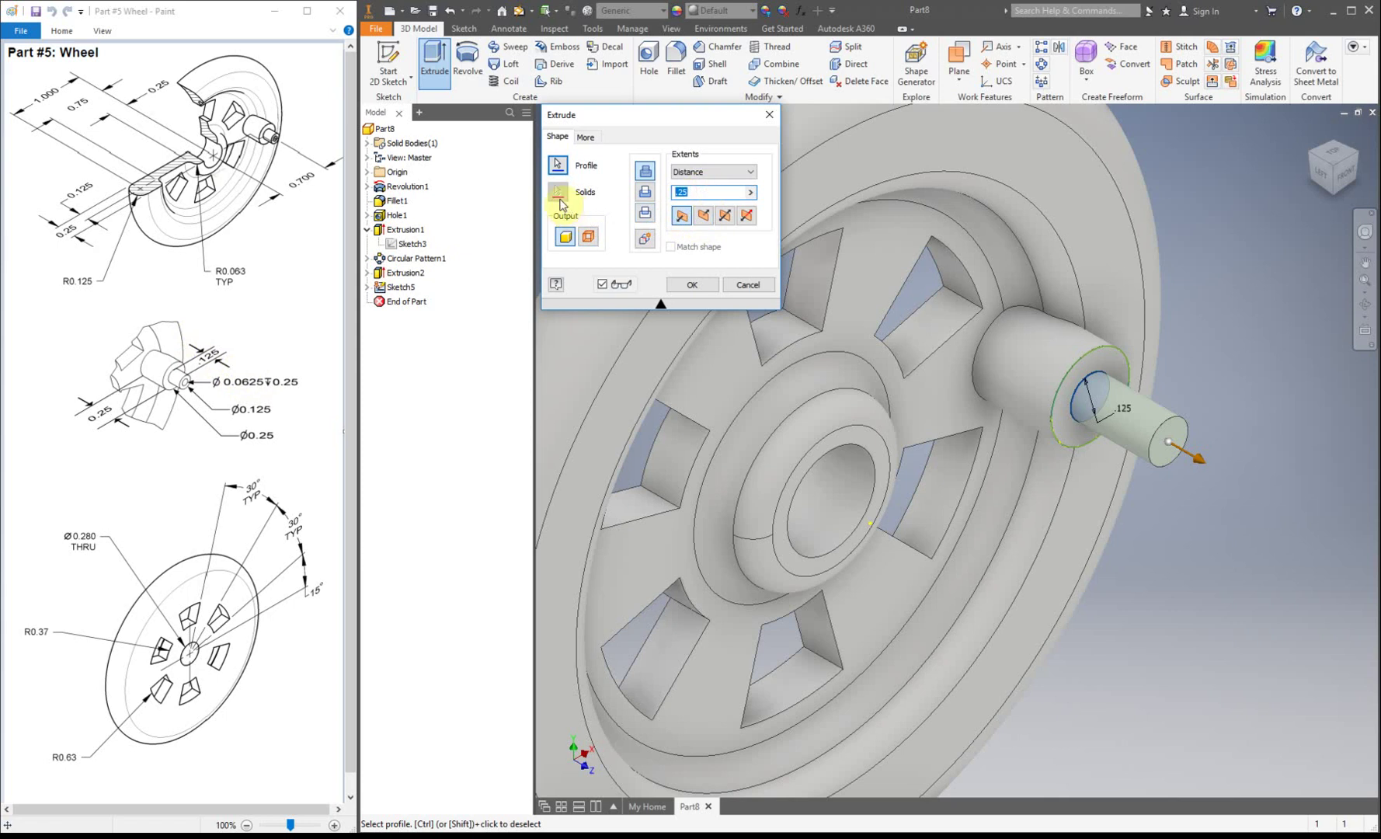
text(0.)
text(5)
key(Return)
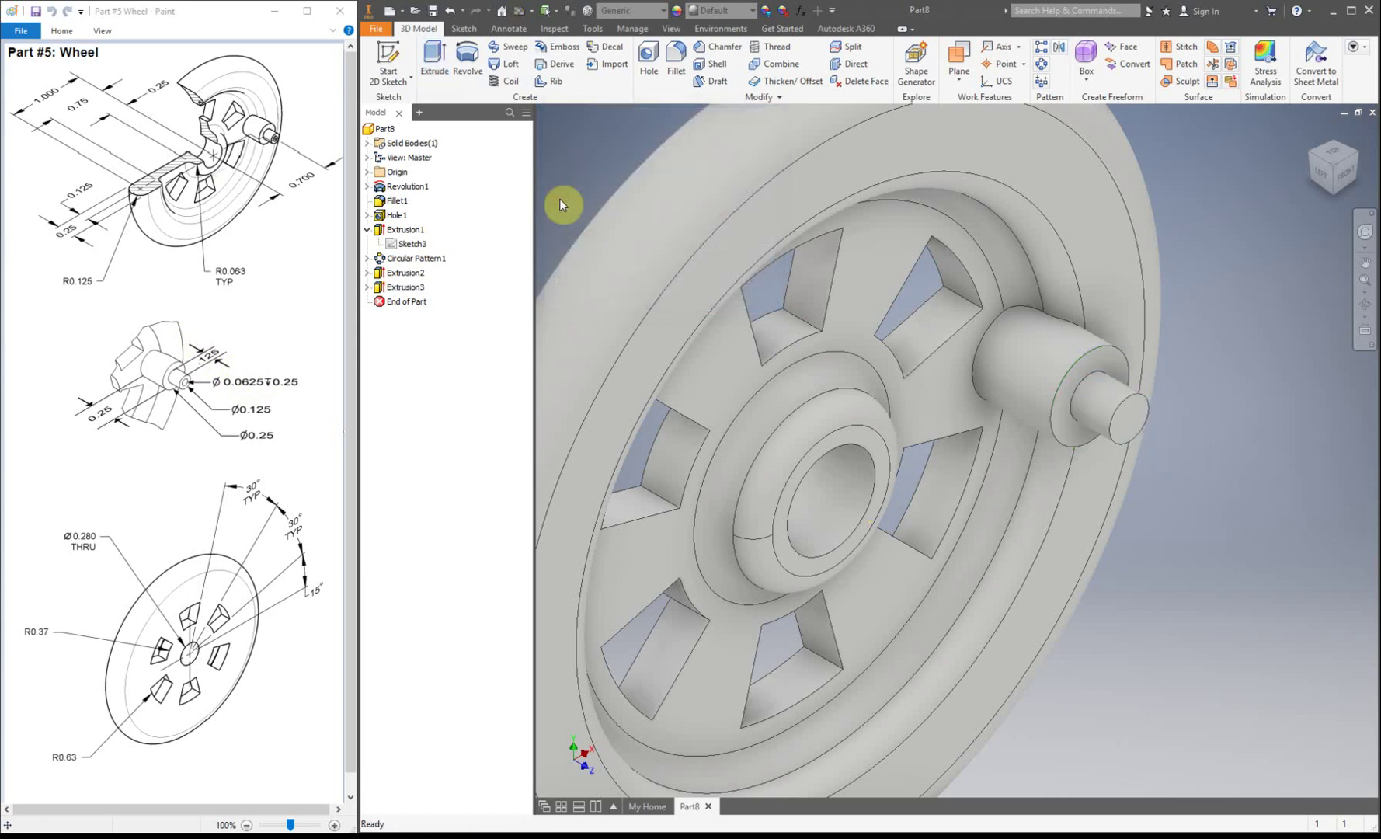
Sketch on the step's end face, project its edge, and place a centre point
click(386, 58)
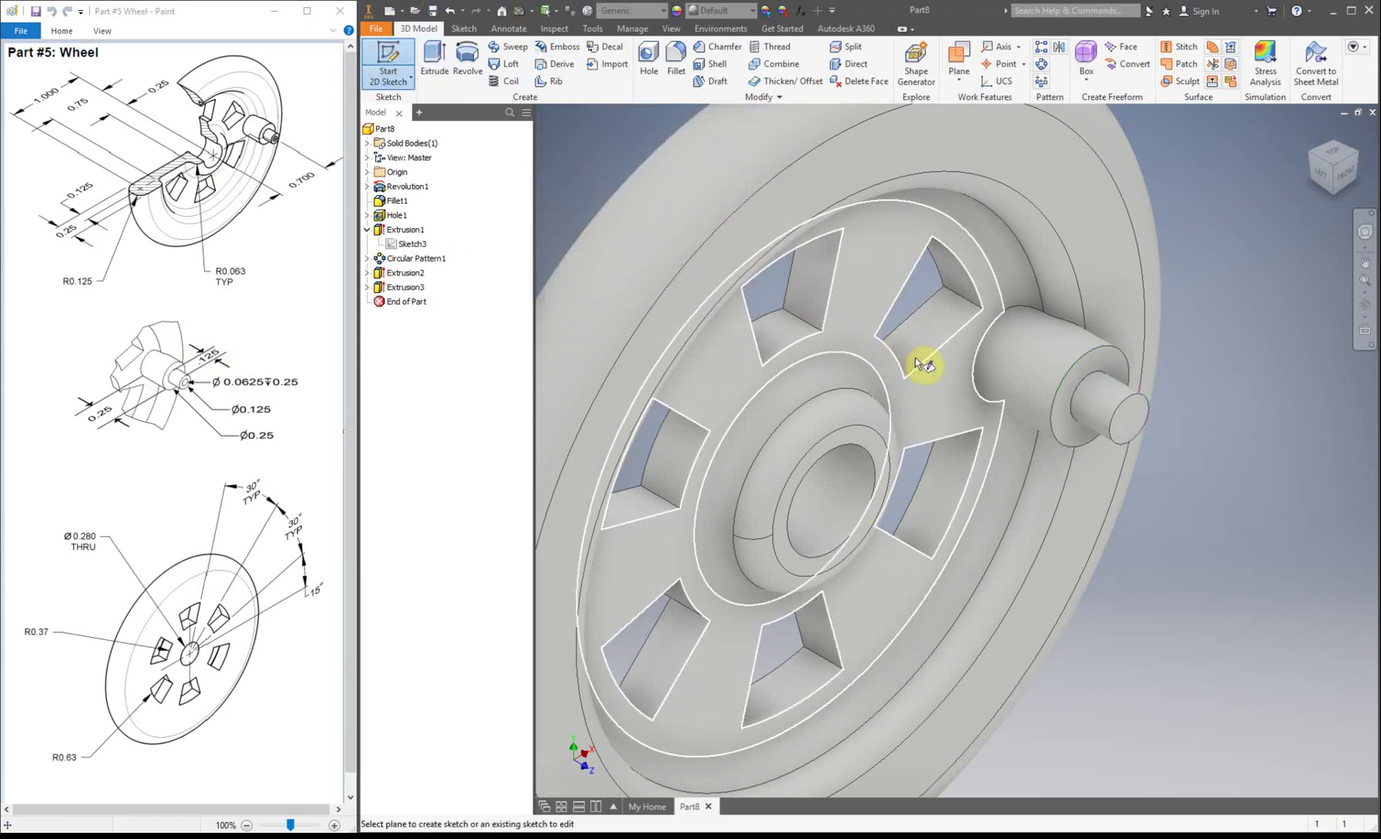
click(1126, 435)
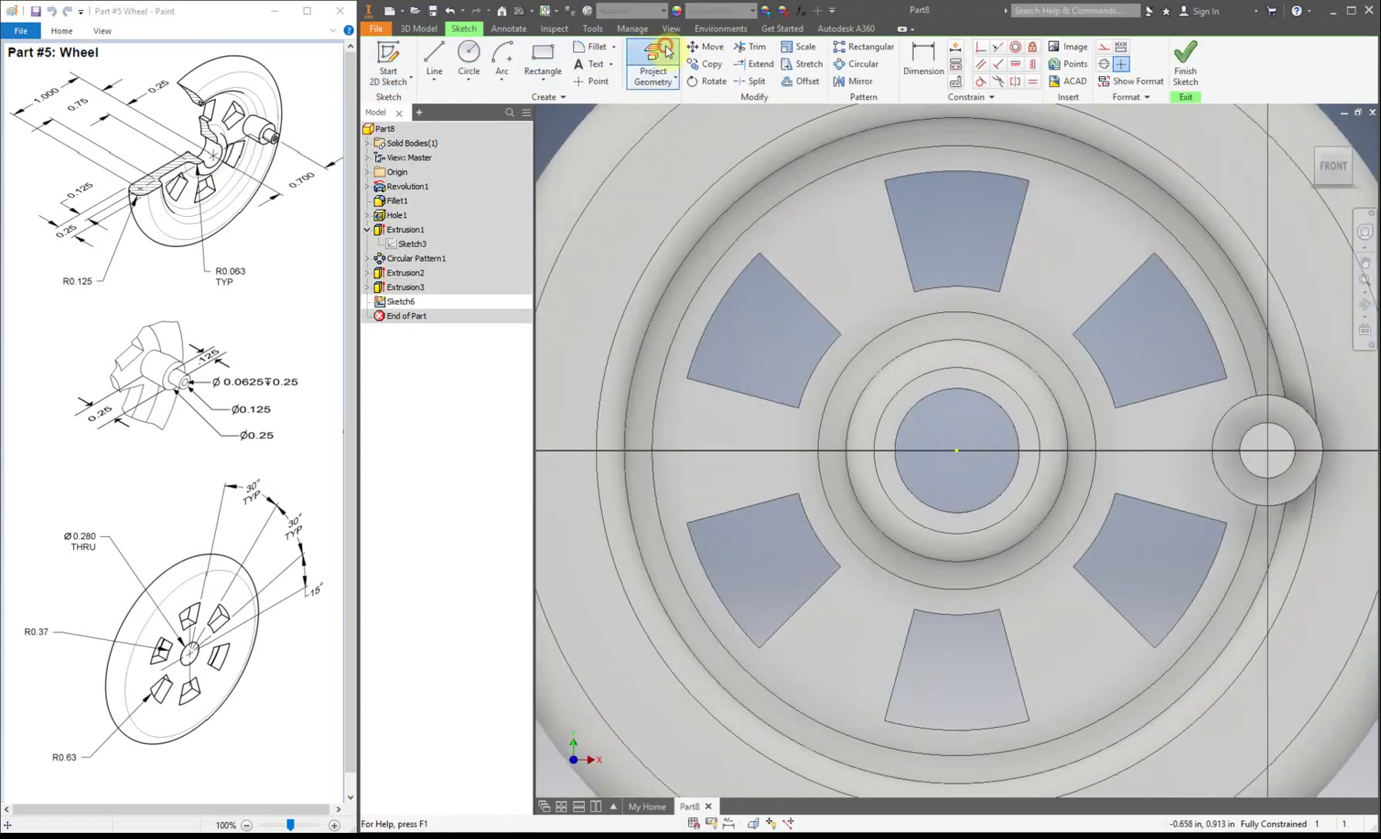
click(652, 64)
click(1260, 466)
click(581, 78)
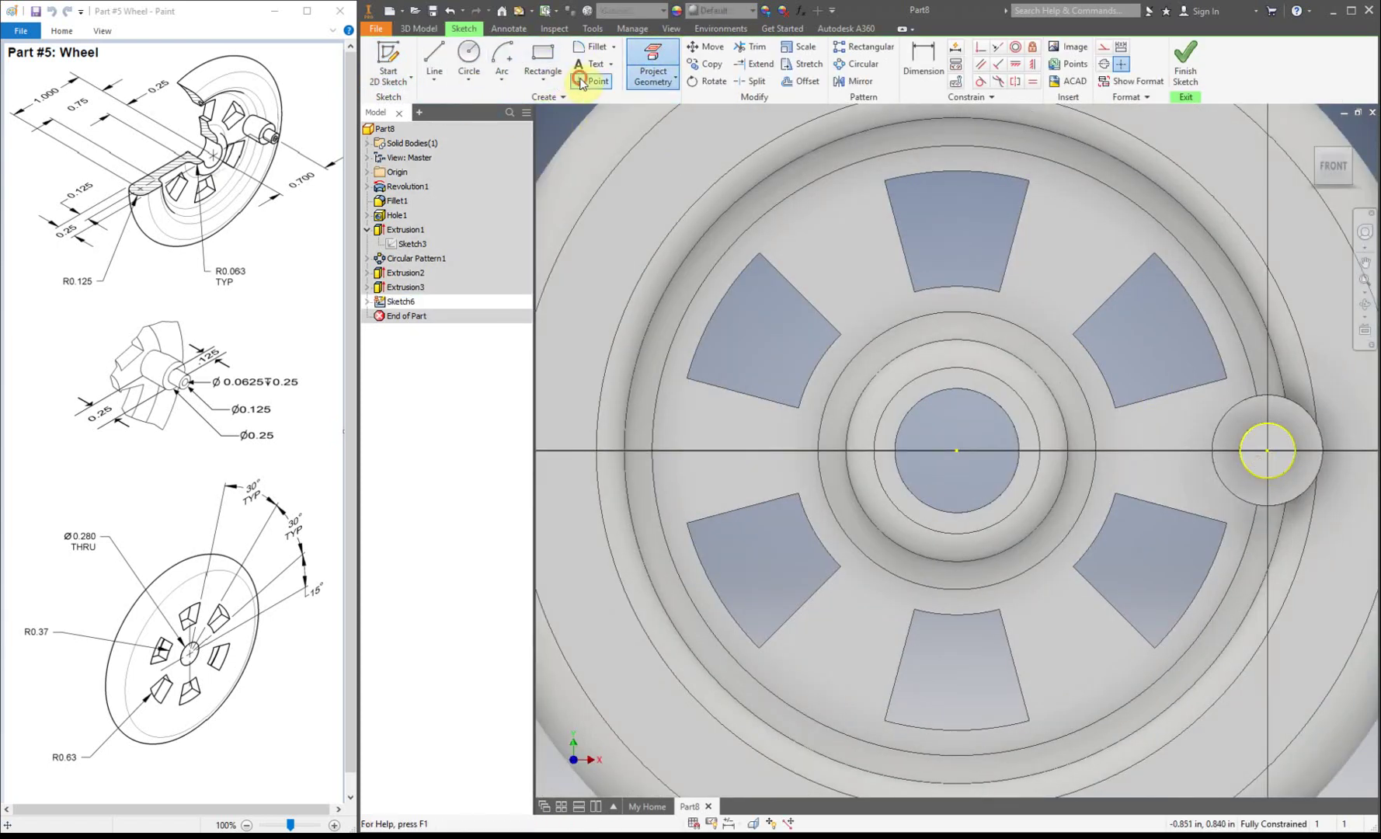
click(1265, 452)
click(1185, 63)
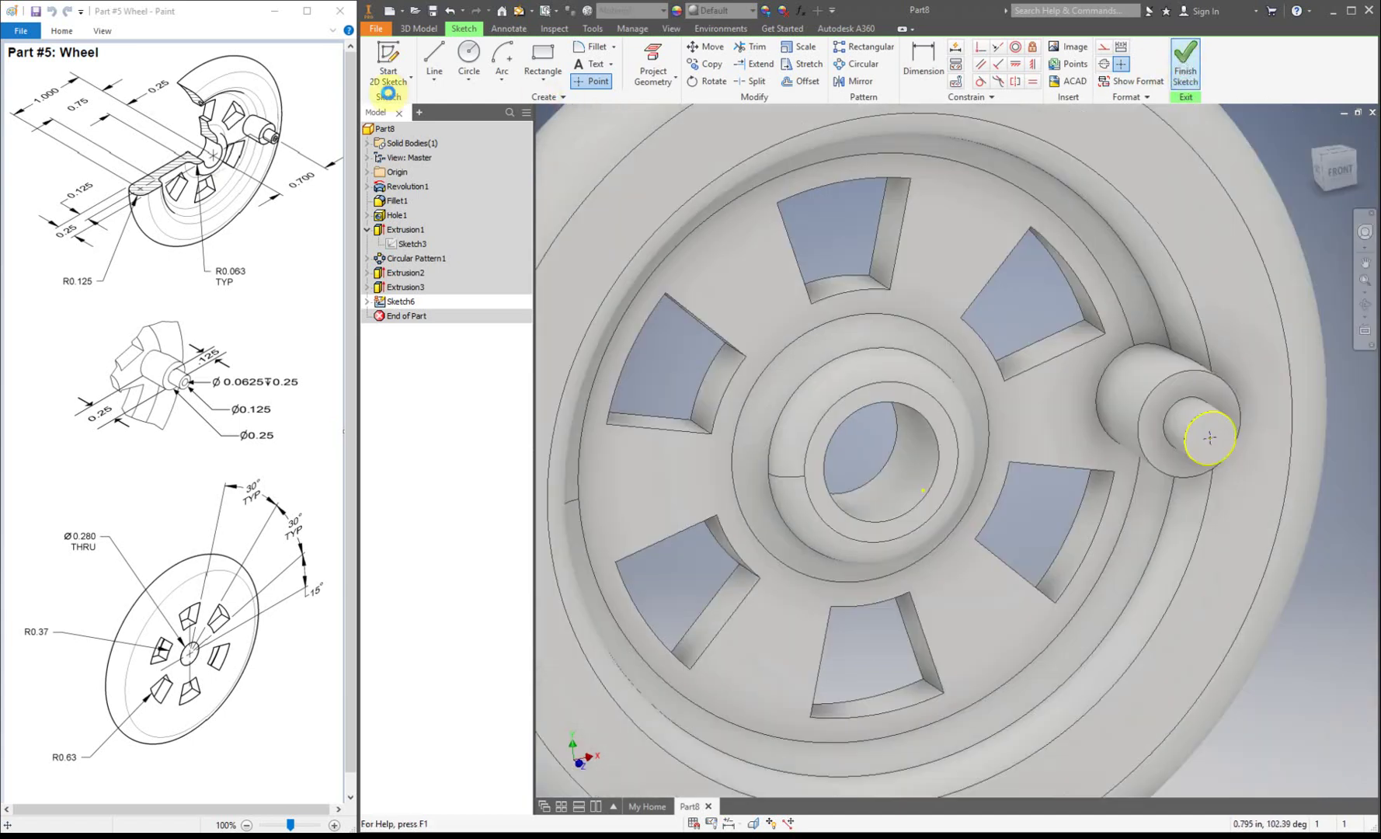
Drill a 0.0625-diameter hole to a set Distance depth into the thin pin's end
click(655, 59)
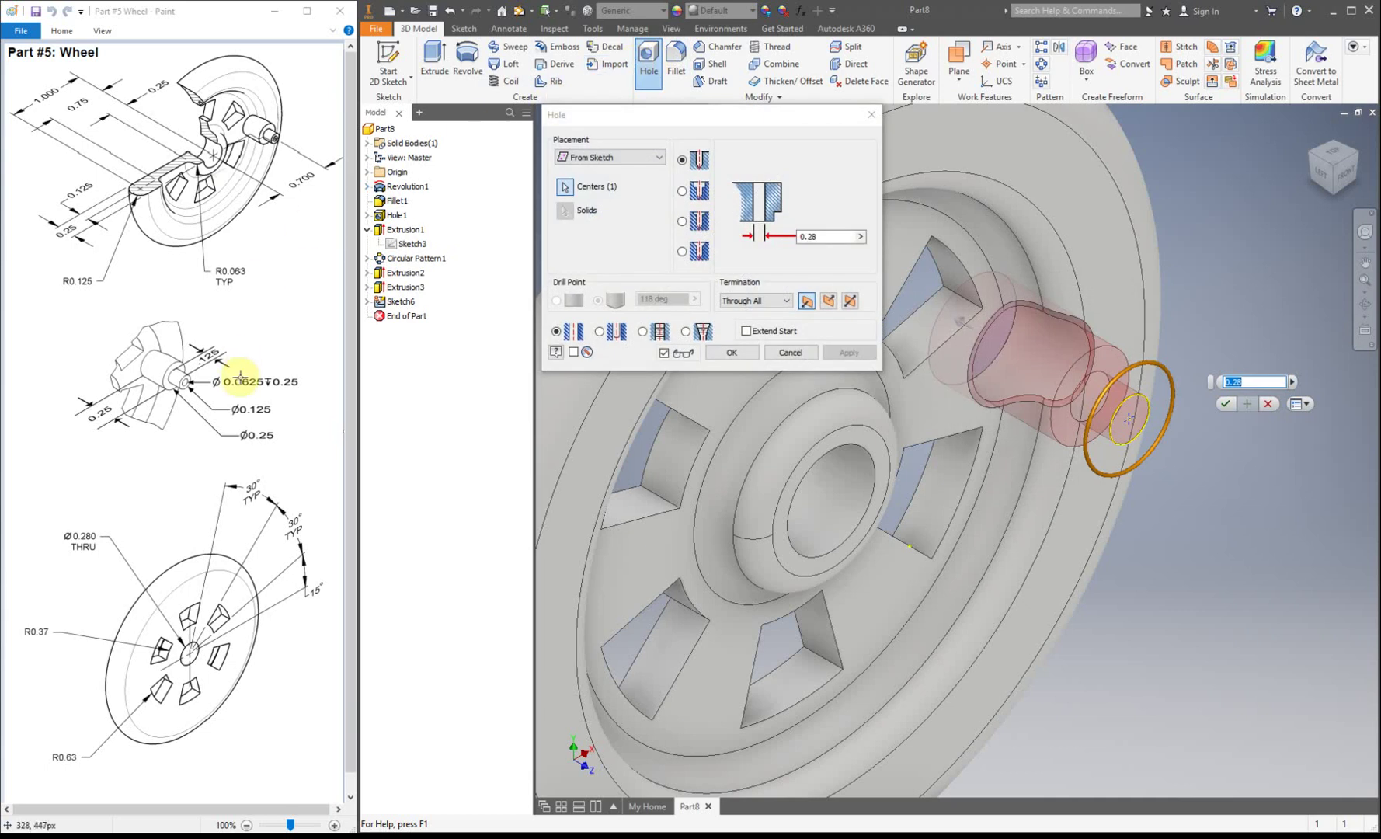
click(787, 302)
click(757, 314)
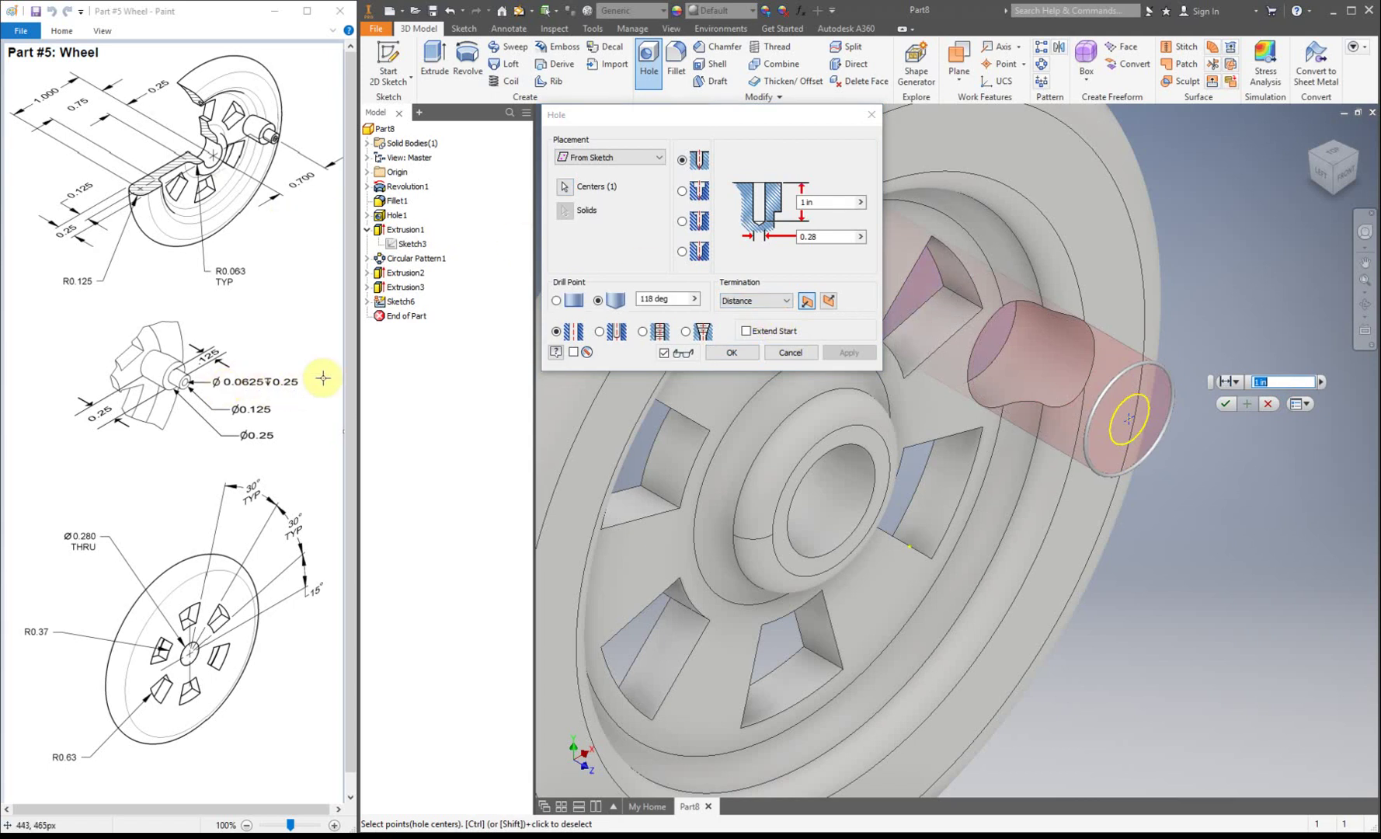
click(839, 233)
text(0.0625)
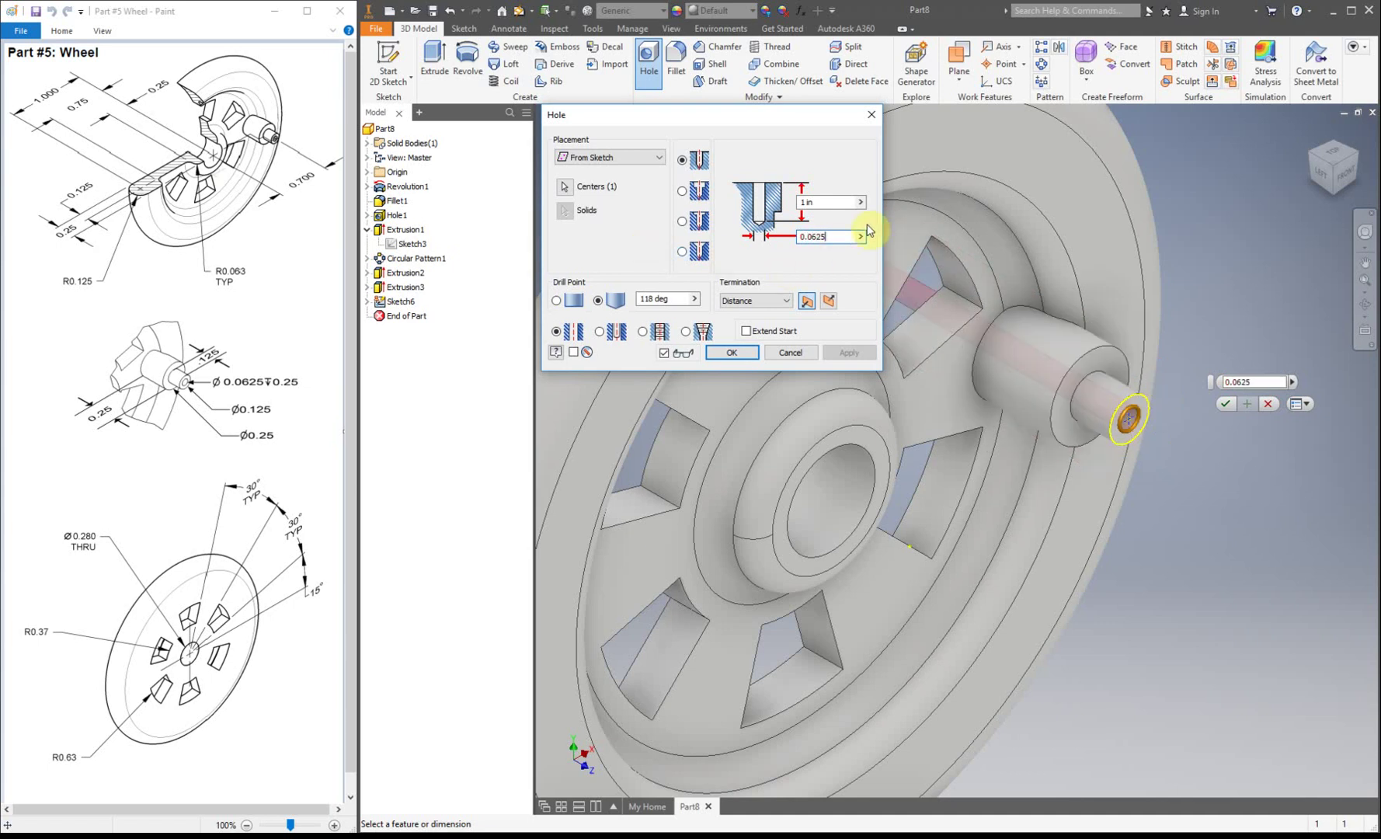
click(848, 200)
text(.2)
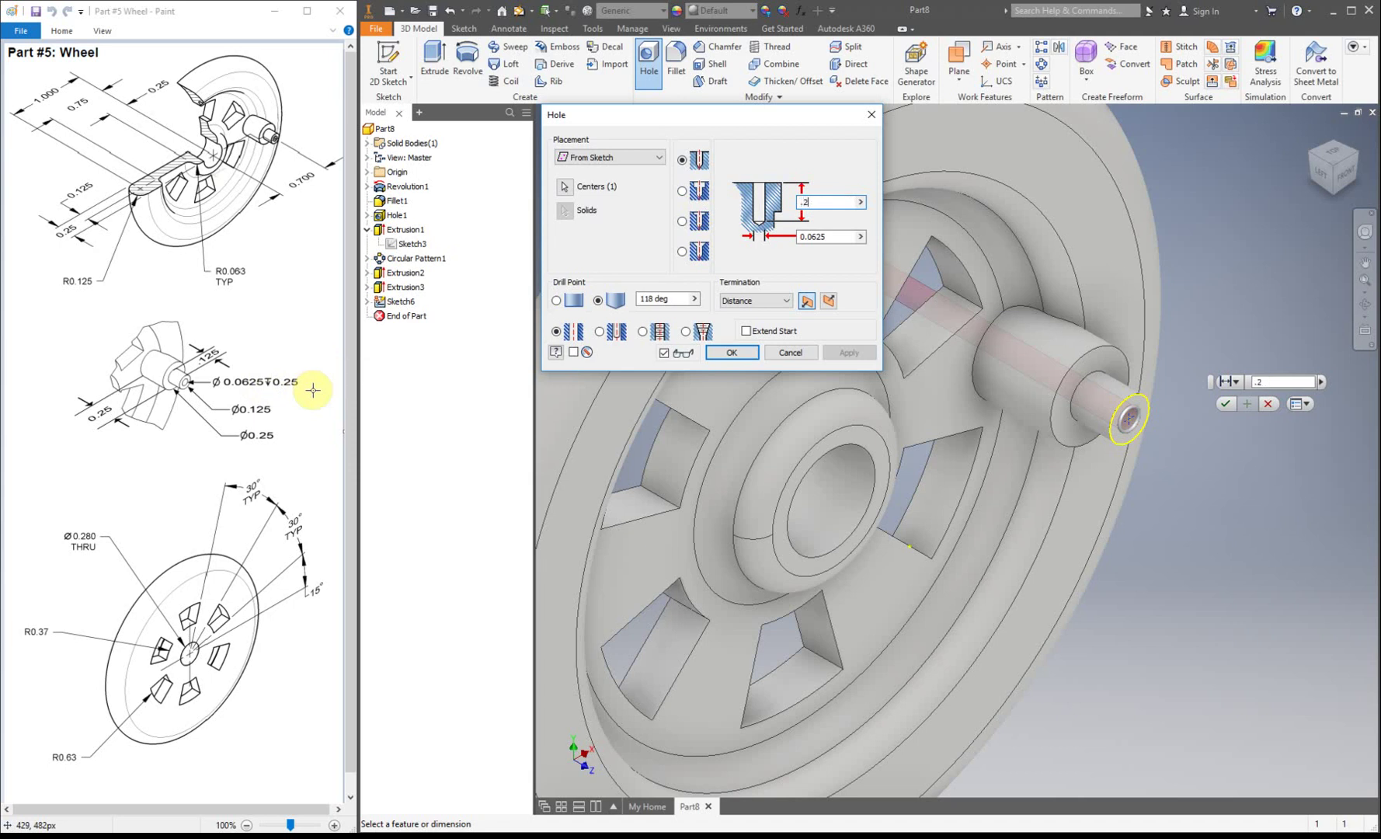
key(Return)
text(3)
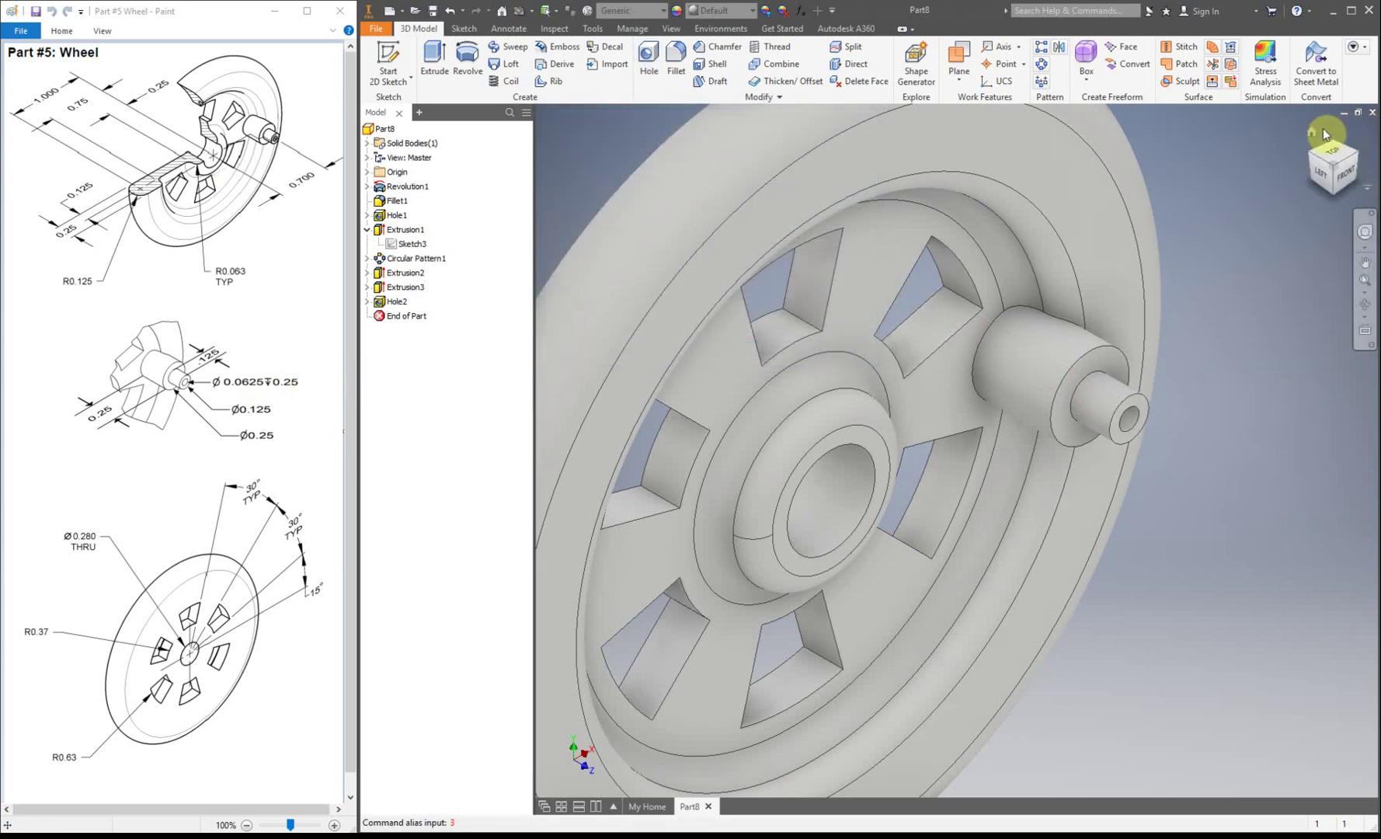
click(1318, 134)
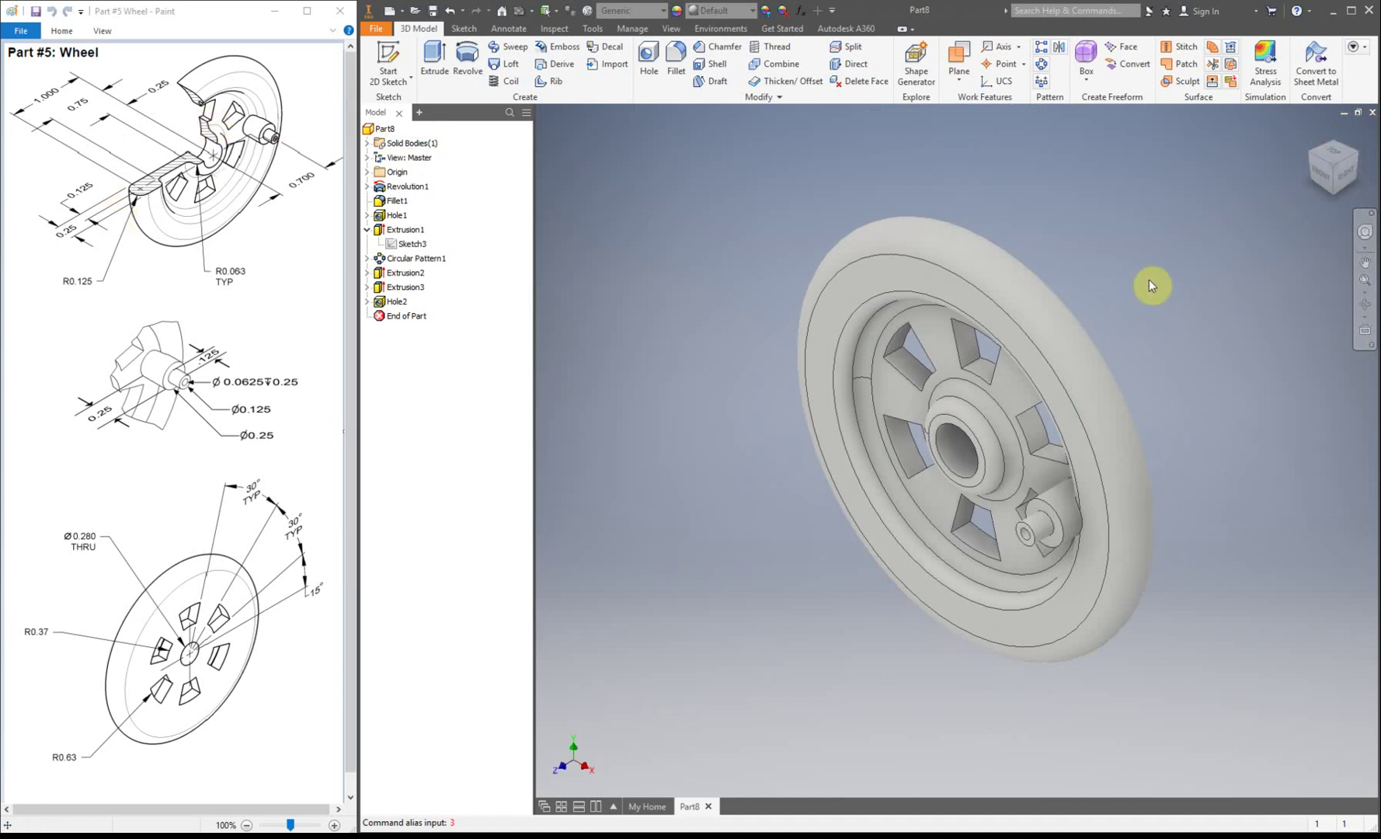
drag(1310, 153, 1268, 185)
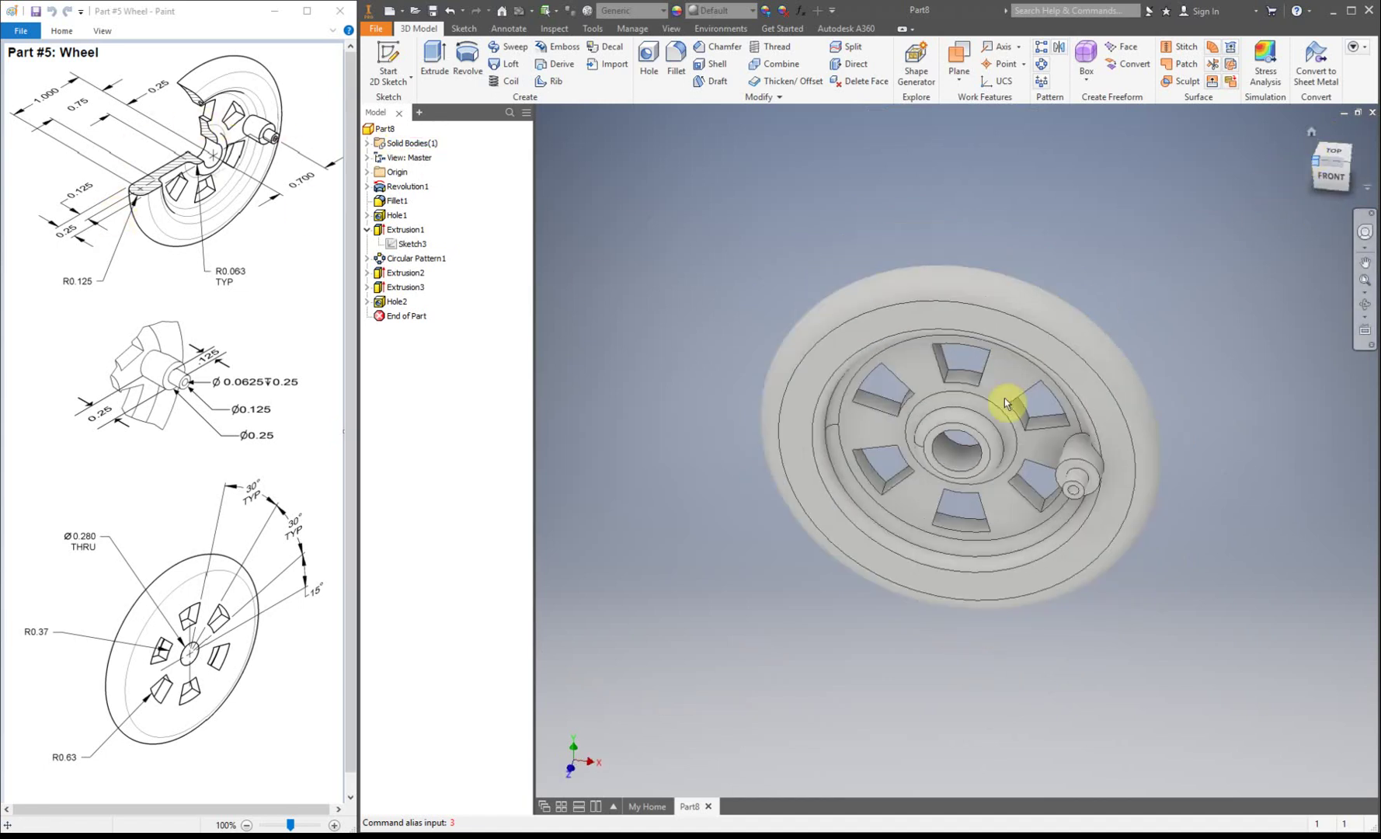
key(F6)
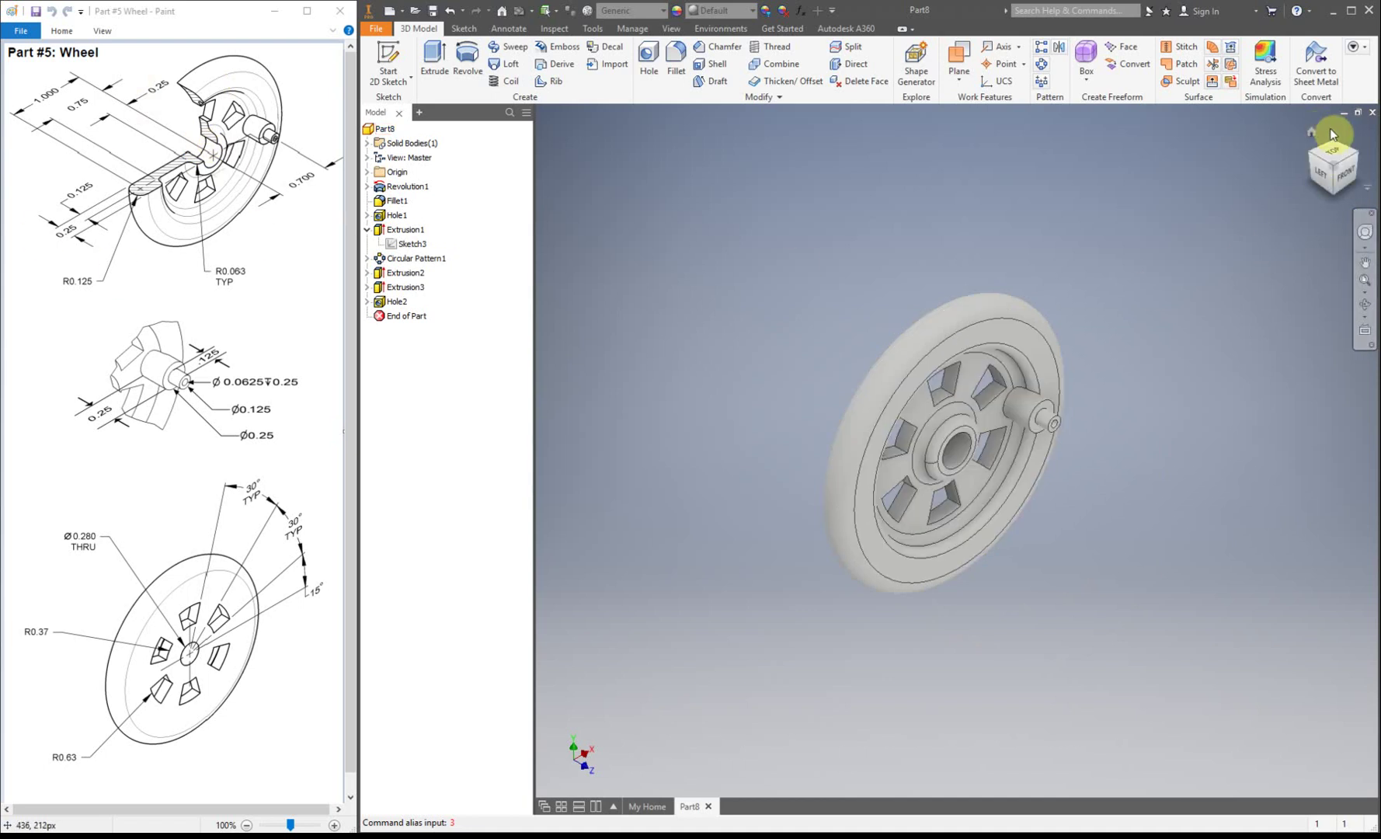
click(1333, 148)
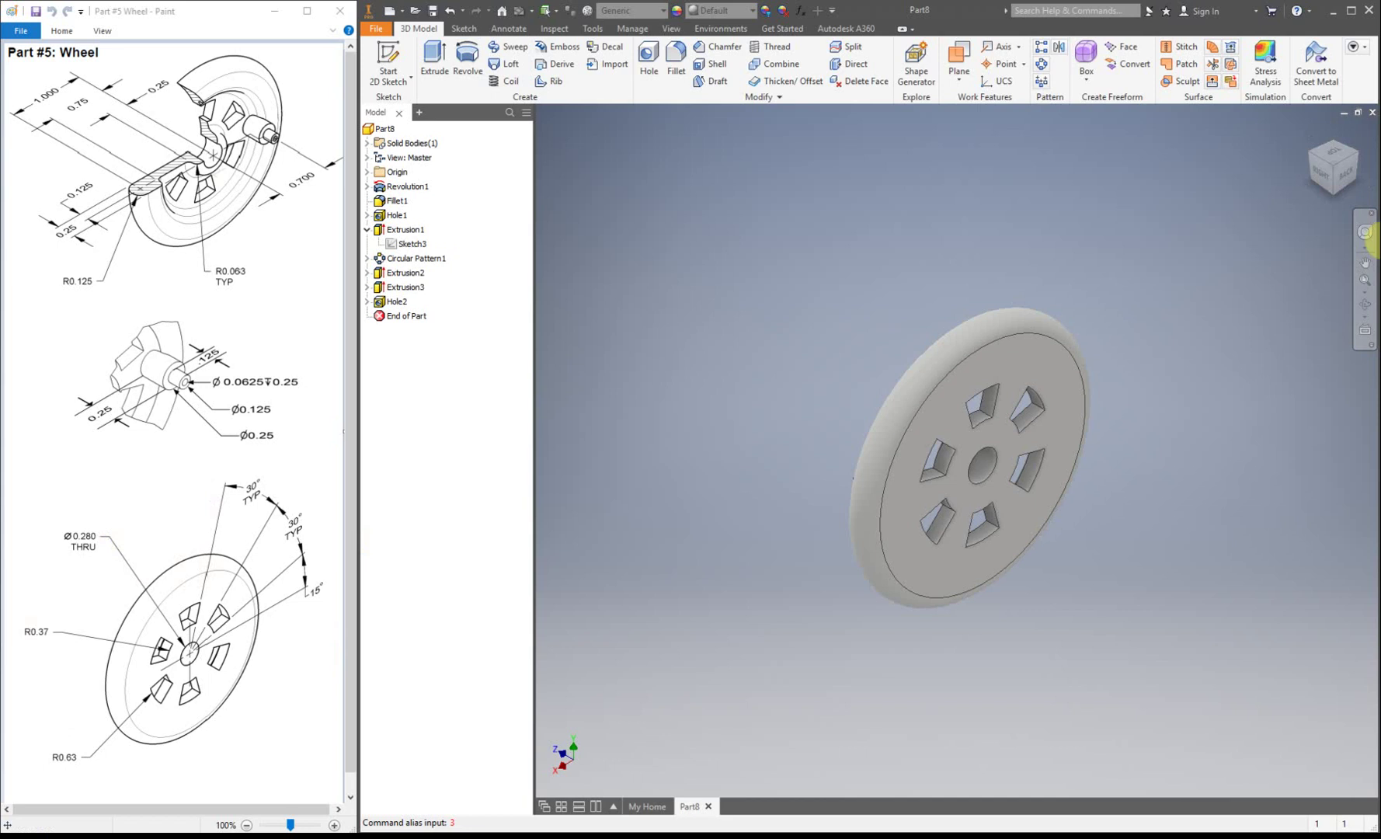
click(1313, 137)
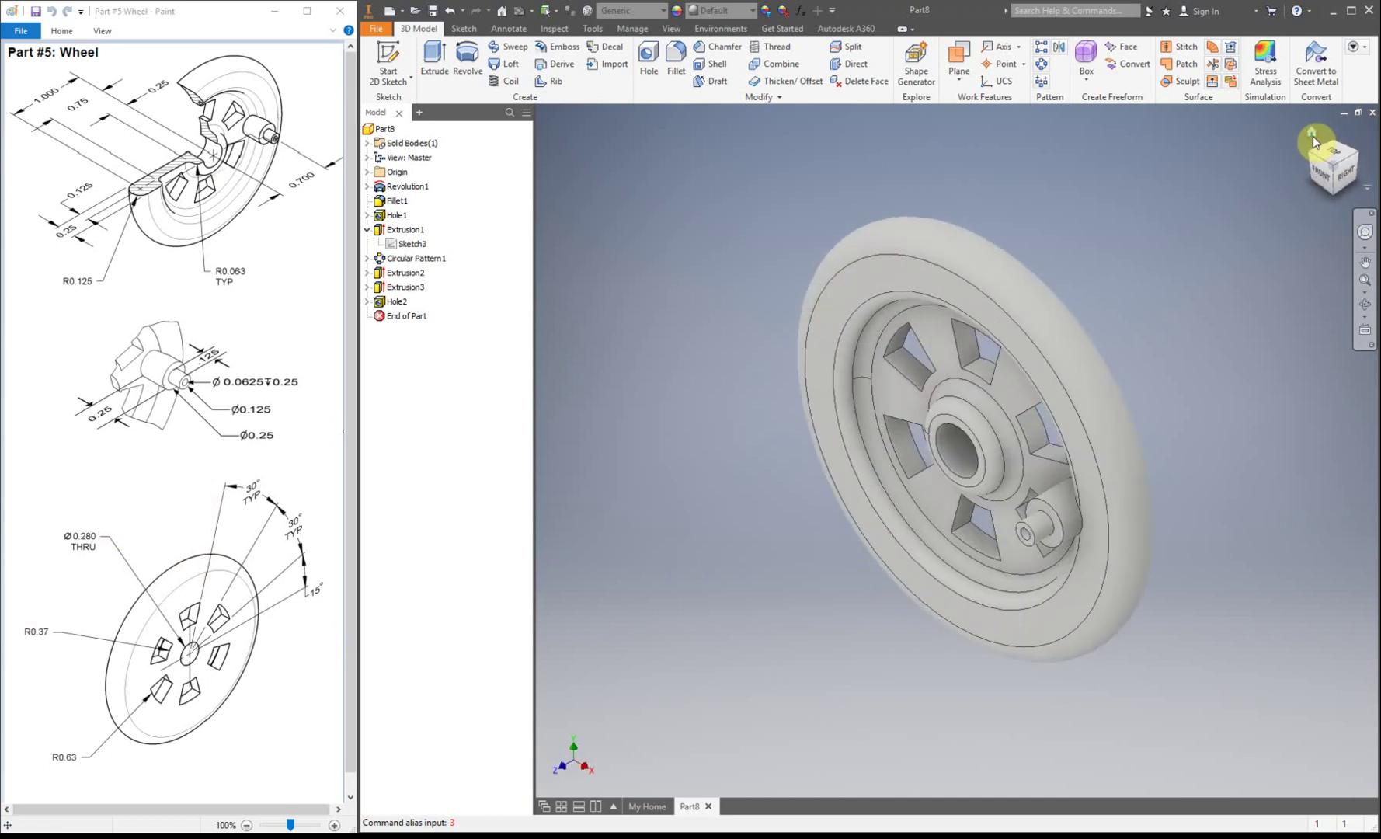